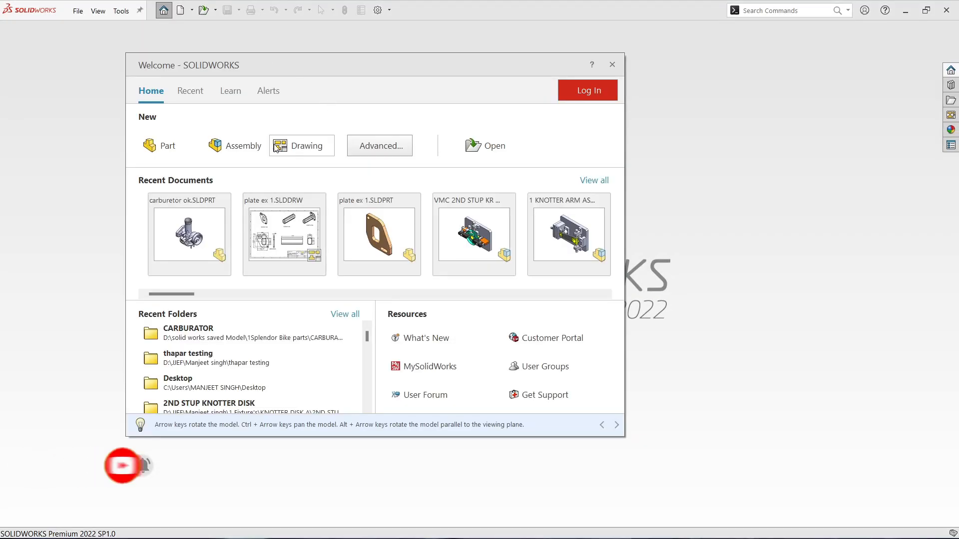
- Create a new assembly and open the carburetor ok, carburetor PISTON PIN, carburetor PISTON and craburator cap parts for insertion
click(242, 147)
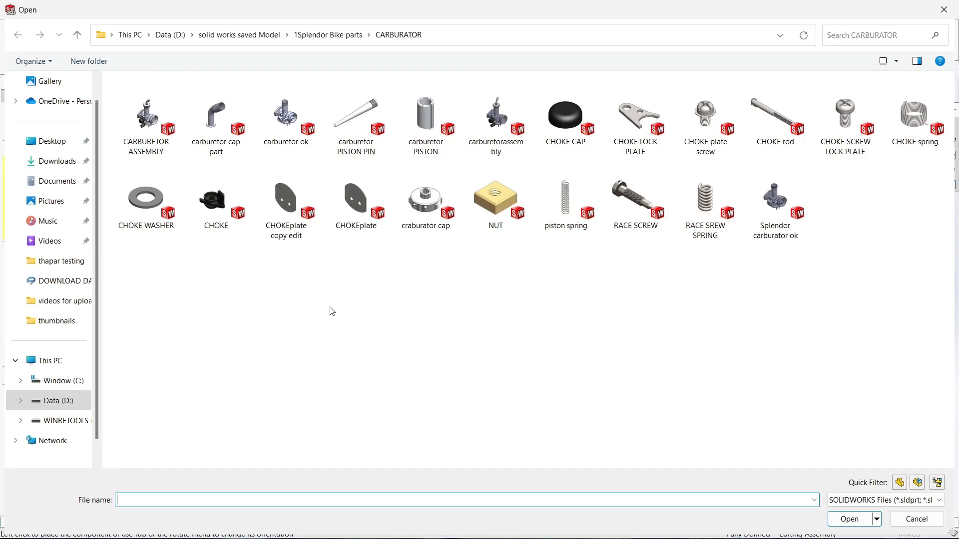
click(287, 118)
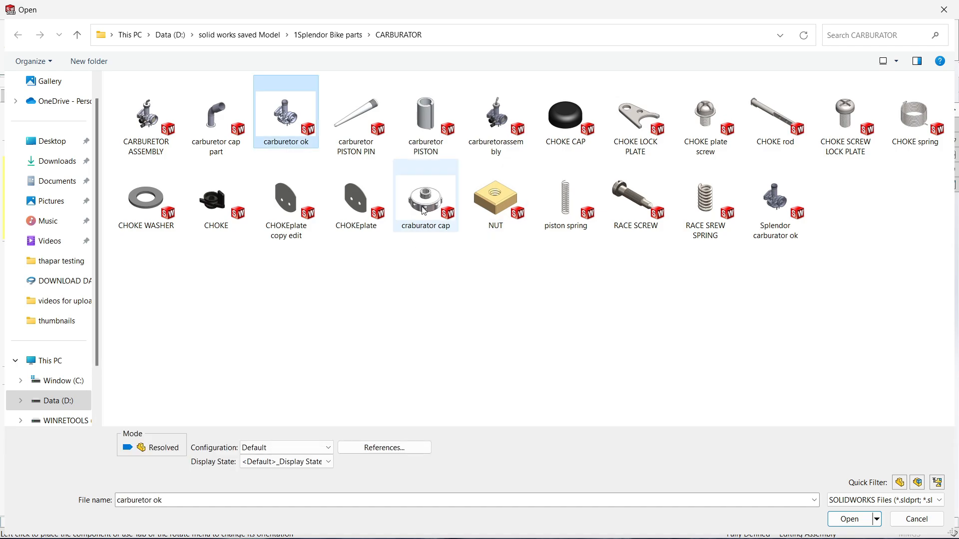
ctrl+click(356, 118)
ctrl+click(426, 118)
ctrl+click(425, 200)
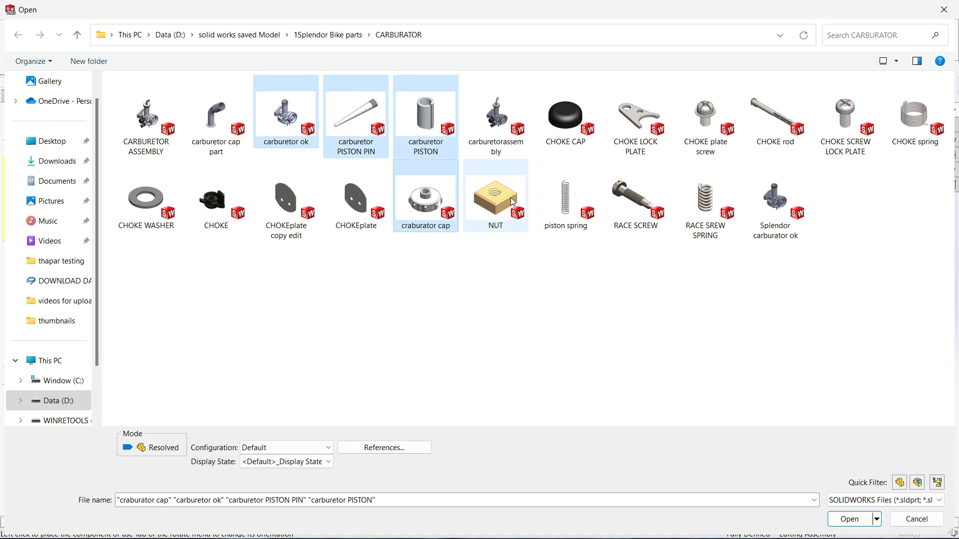
click(857, 521)
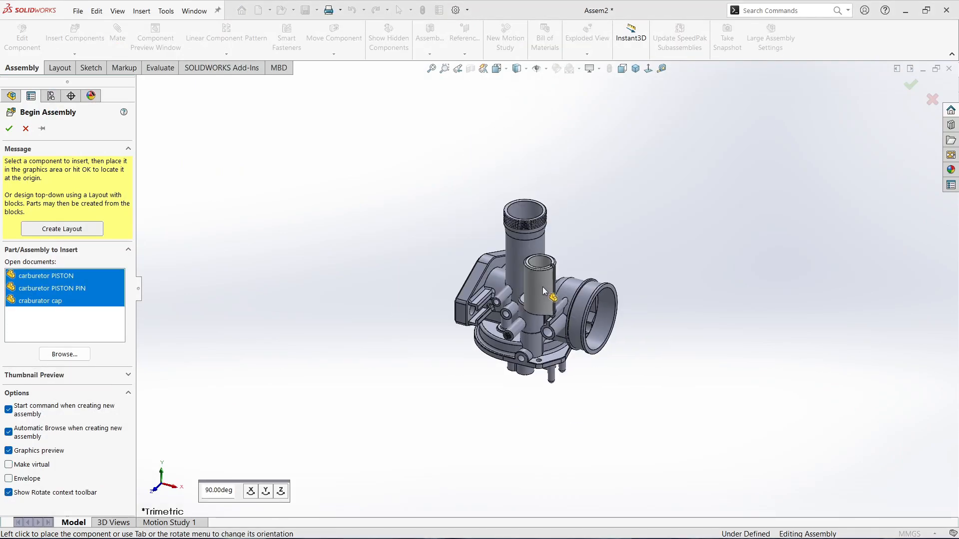
- Place the carburetor piston, piston pin and cap in empty space beside the carburetor body
click(601, 224)
click(657, 208)
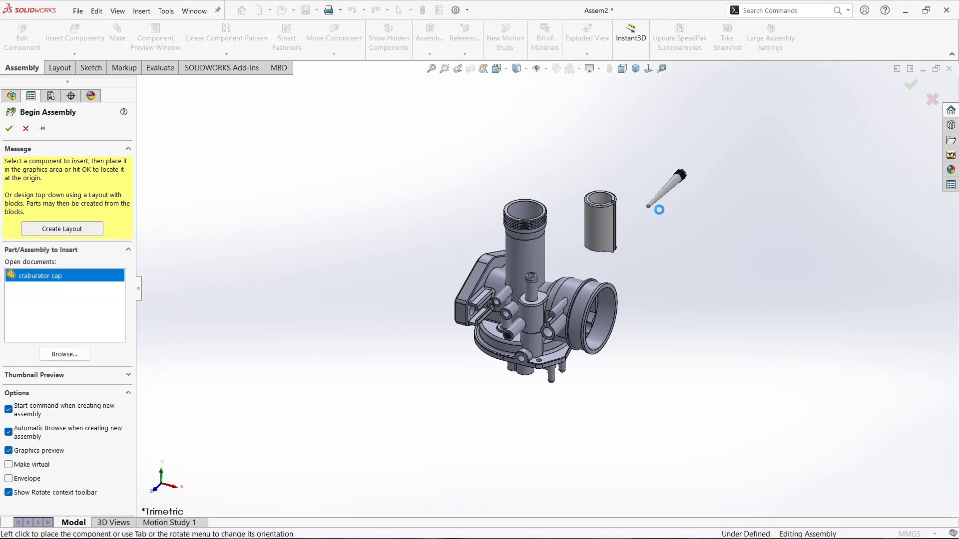
click(659, 210)
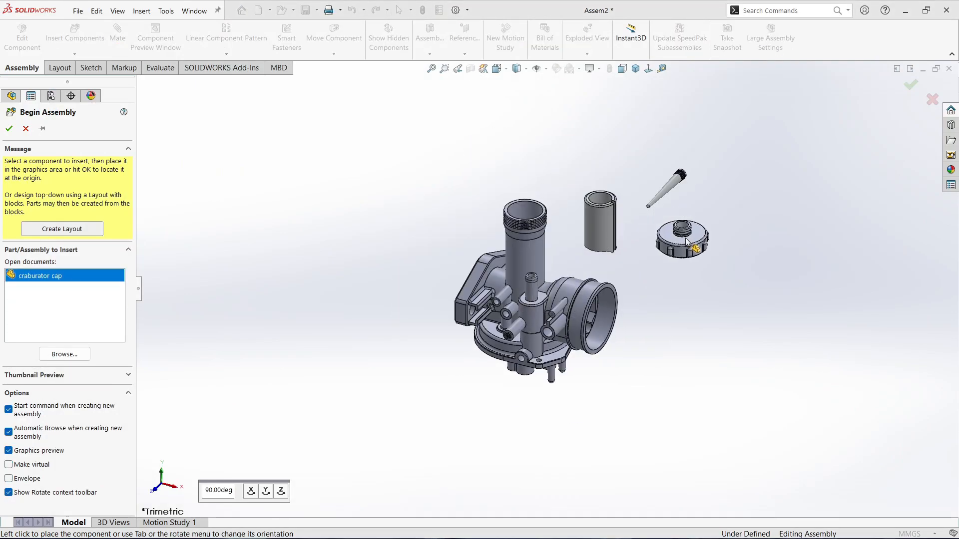
- Change the viewport scene to a plain white background
click(599, 70)
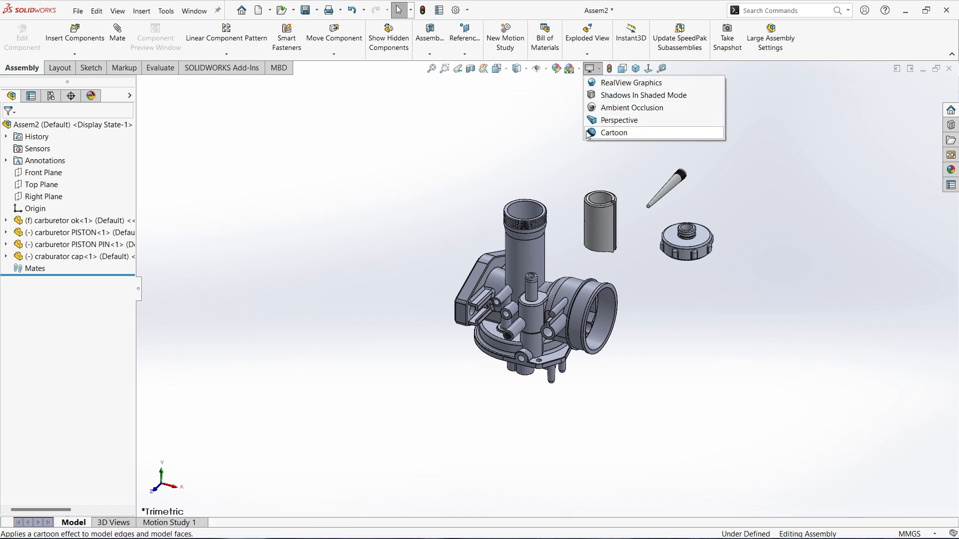
click(580, 70)
click(597, 94)
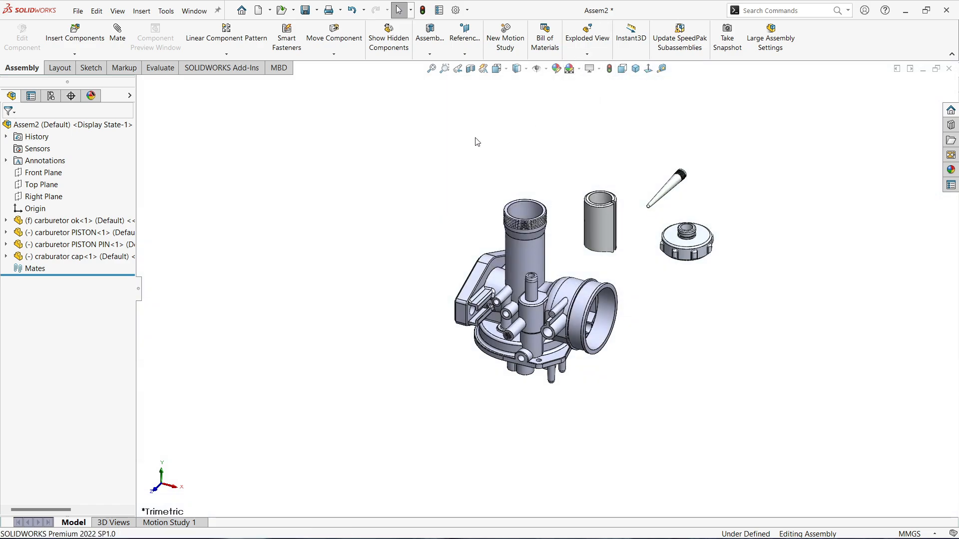
- Mate the piston concentric with the carburetor's threaded barrel and slide it above the barrel opening
scroll(540, 248, down, 4)
scroll(565, 293, up, 4)
middle_drag(553, 275, 568, 441)
scroll(577, 279, down, 3)
scroll(514, 344, down, 5)
middle_drag(513, 345, 492, 282)
key(f)
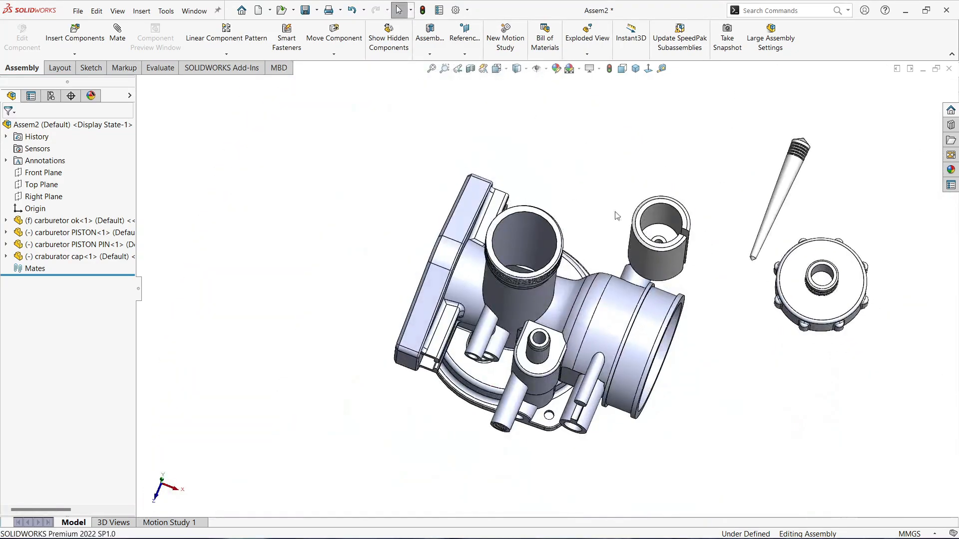
ctrl+click(535, 245)
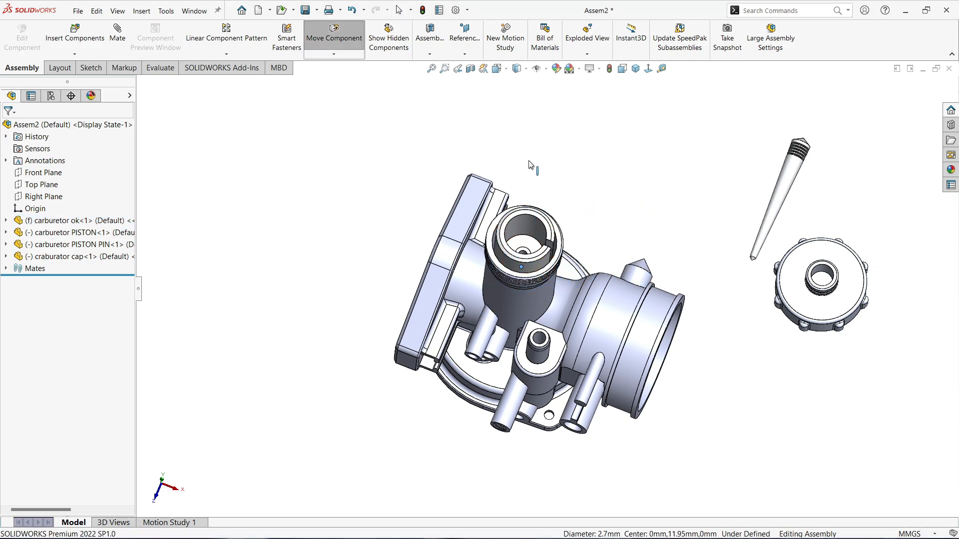
drag(518, 265, 521, 229)
middle_drag(524, 276, 593, 240)
scroll(550, 236, up, 4)
scroll(548, 245, down, 3)
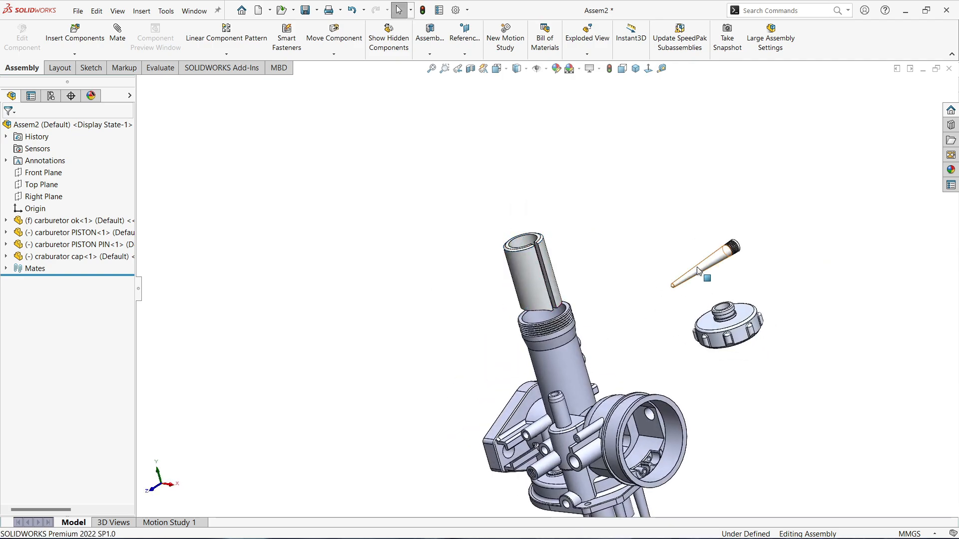
- Move the piston pin closer to the piston and rotate it upright with its grooved end up
scroll(698, 270, down, 4)
drag(699, 249, 550, 252)
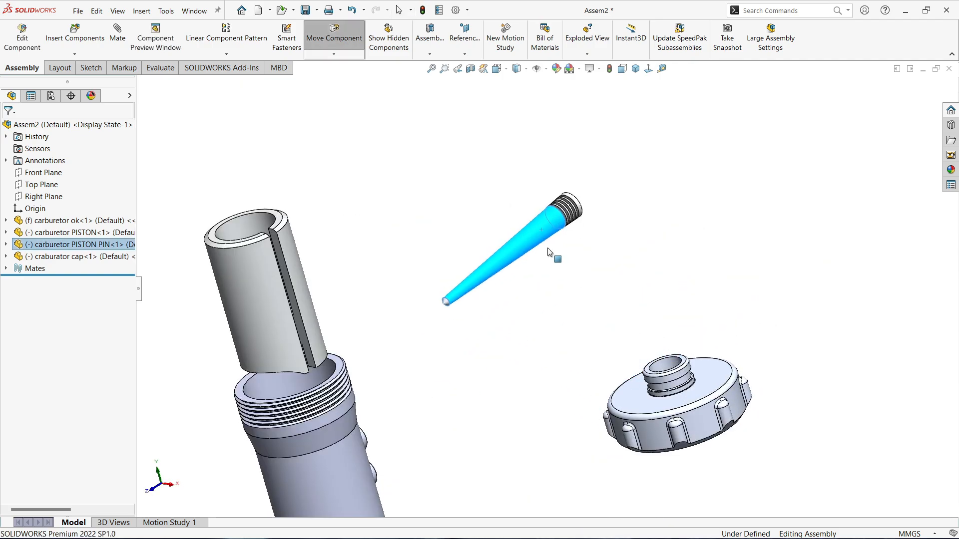
right_drag(549, 252, 535, 166)
click(535, 167)
- Mate the apex of the piston pin's grooved end concentric with the piston's outer cylindrical face
scroll(509, 160, down, 4)
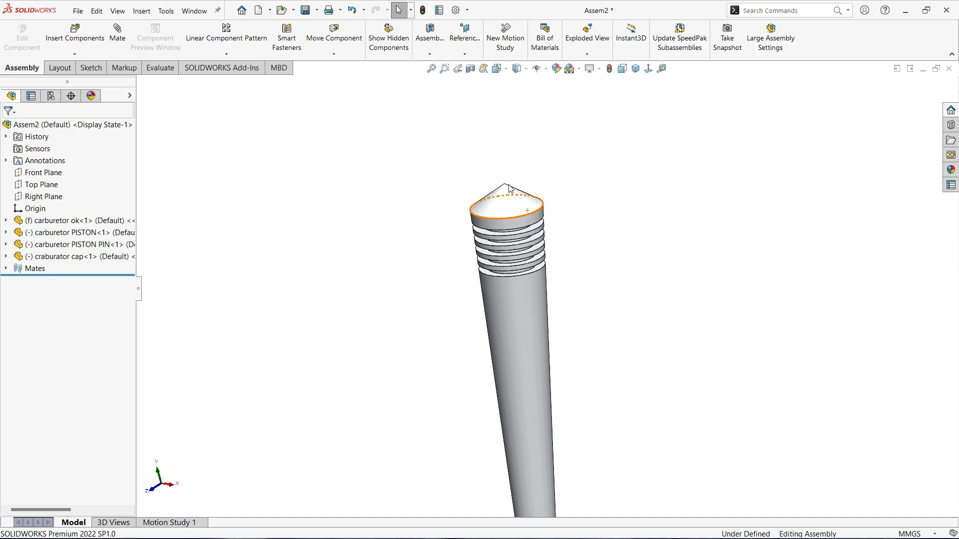
scroll(505, 188, up, 5)
scroll(375, 347, down, 3)
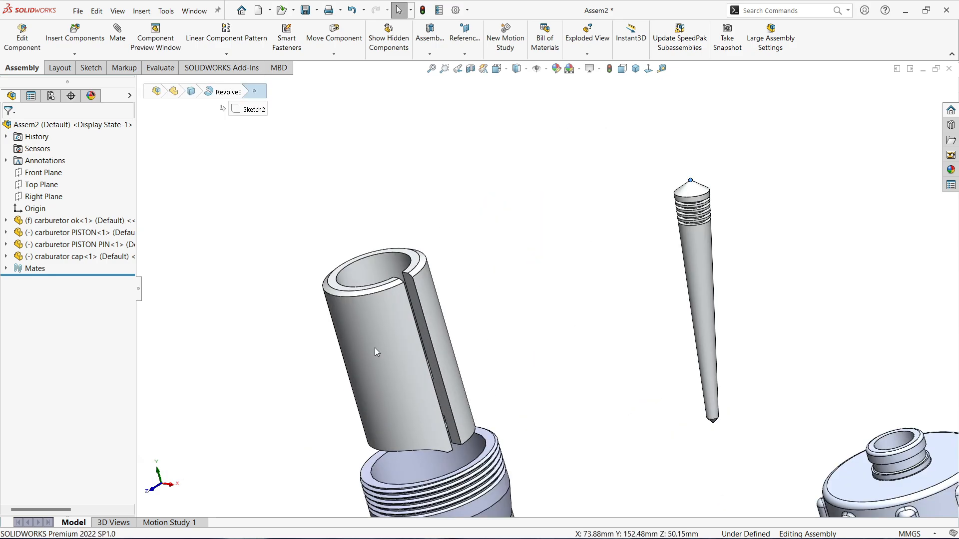
click(376, 347)
click(422, 342)
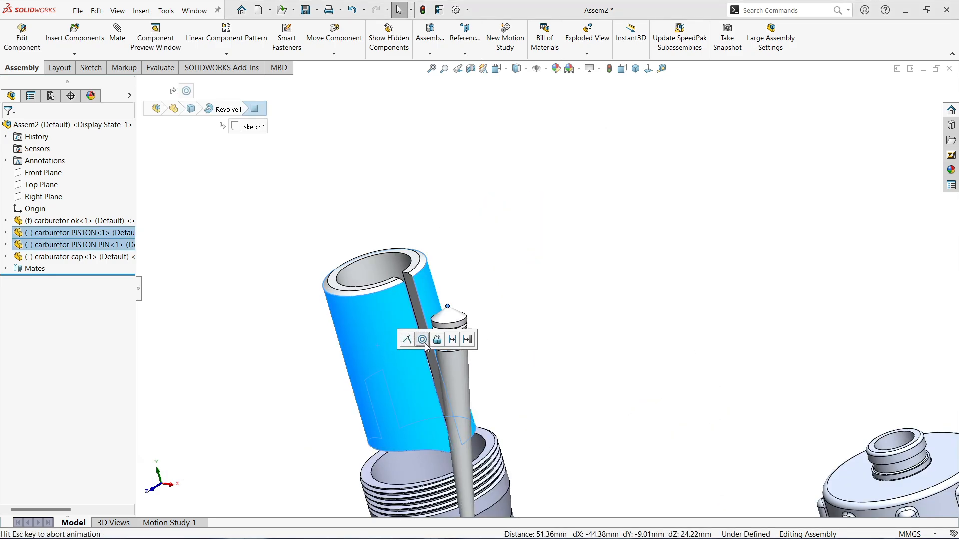
click(498, 217)
- Pull the piston pin above the piston and mate its pointed tip concentric with the piston's outer face
scroll(400, 413, up, 3)
drag(464, 400, 497, 389)
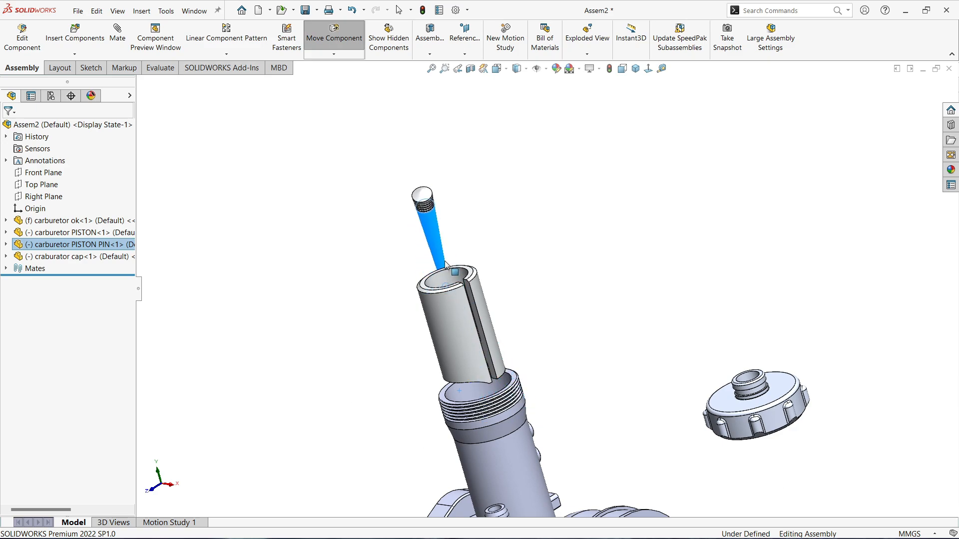
middle_drag(508, 296, 368, 306)
scroll(577, 304, down, 3)
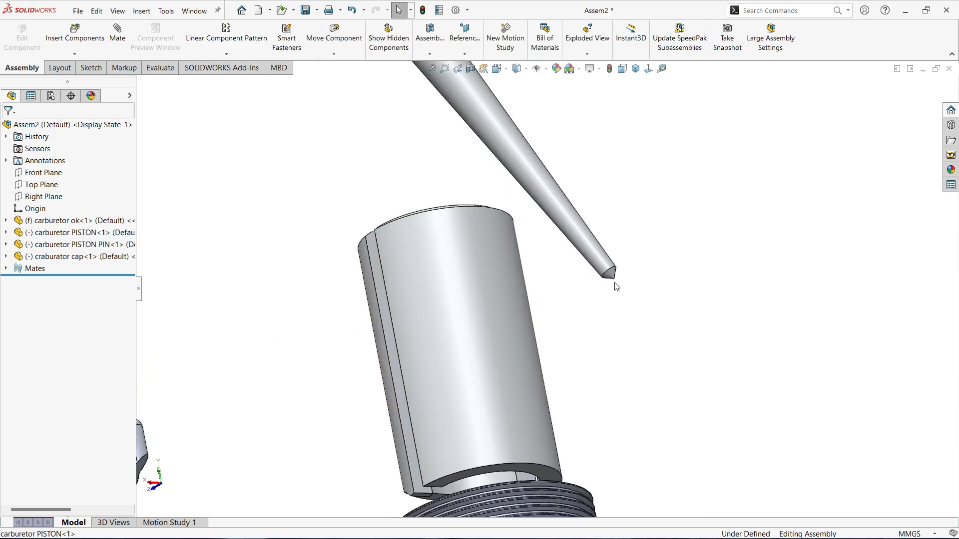
scroll(592, 303, up, 4)
ctrl+click(523, 335)
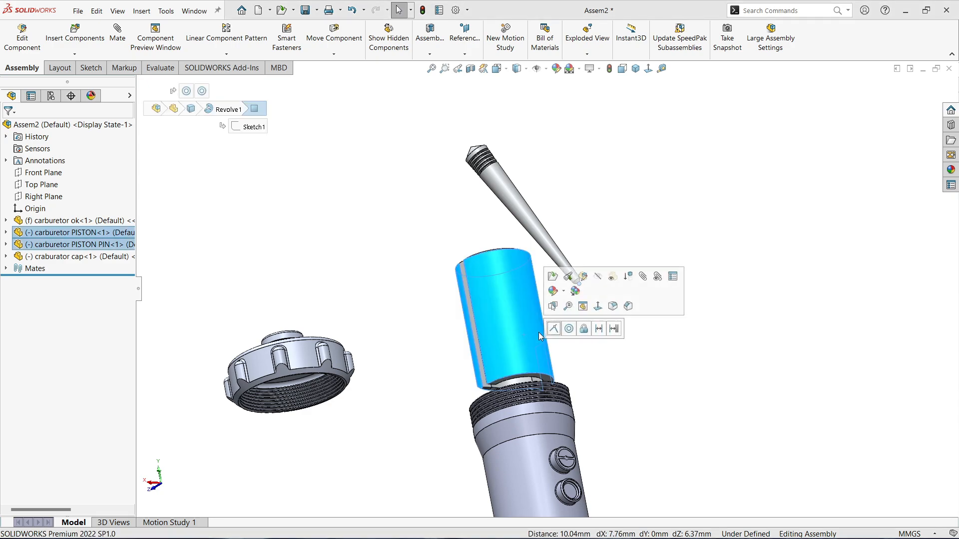
click(570, 329)
scroll(566, 267, up, 6)
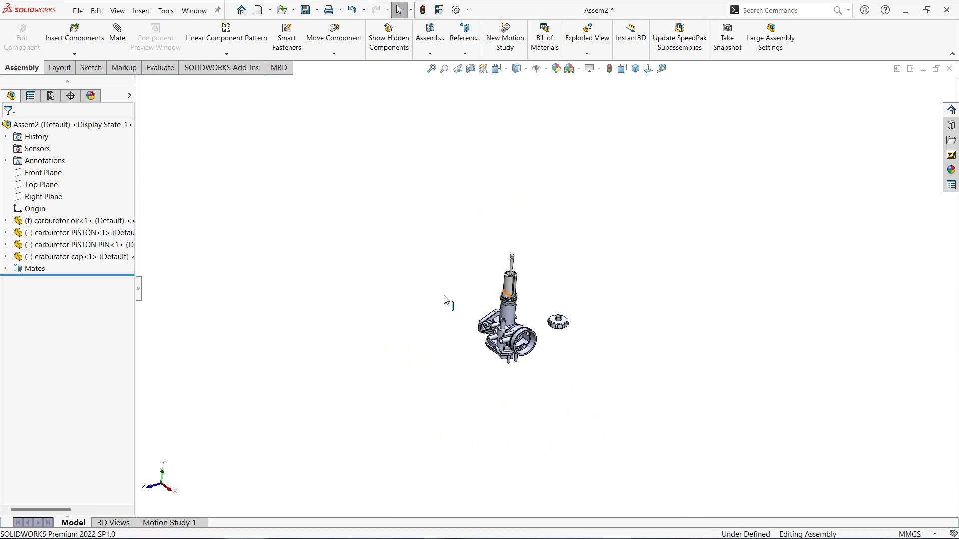
- Slide the piston pin down through the barrel into the hole at the base of the carburetor's air passage
scroll(495, 279, down, 2)
drag(557, 243, 525, 345)
middle_drag(526, 345, 527, 310)
scroll(578, 372, down, 6)
middle_drag(577, 371, 518, 349)
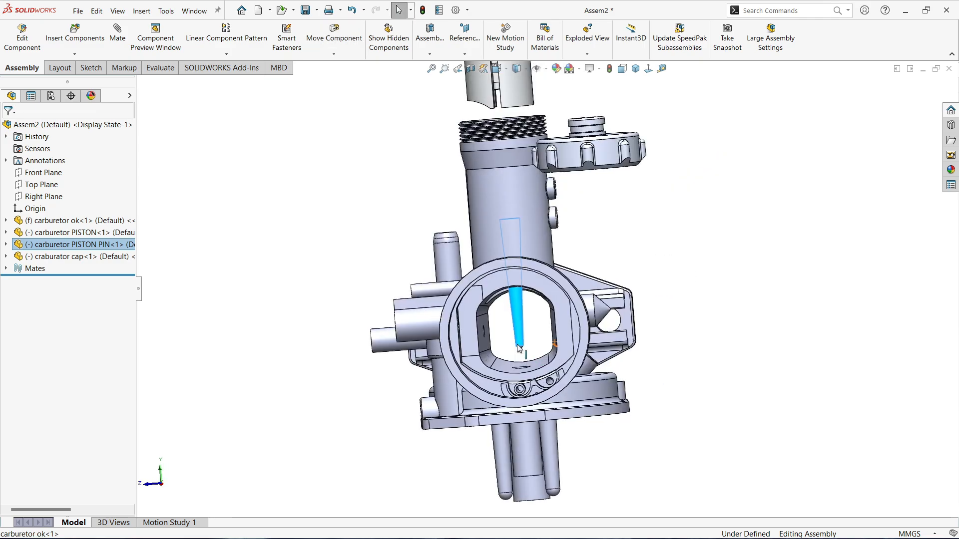
key(Escape)
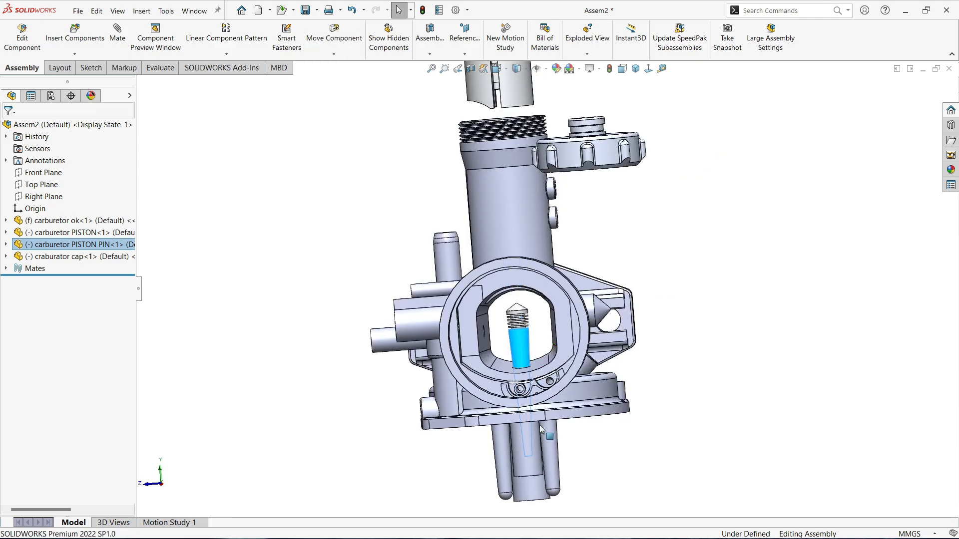
- Examine from the underside how the piston pin sits in the carburetor body's hole
middle_drag(540, 425, 621, 427)
scroll(547, 360, up, 4)
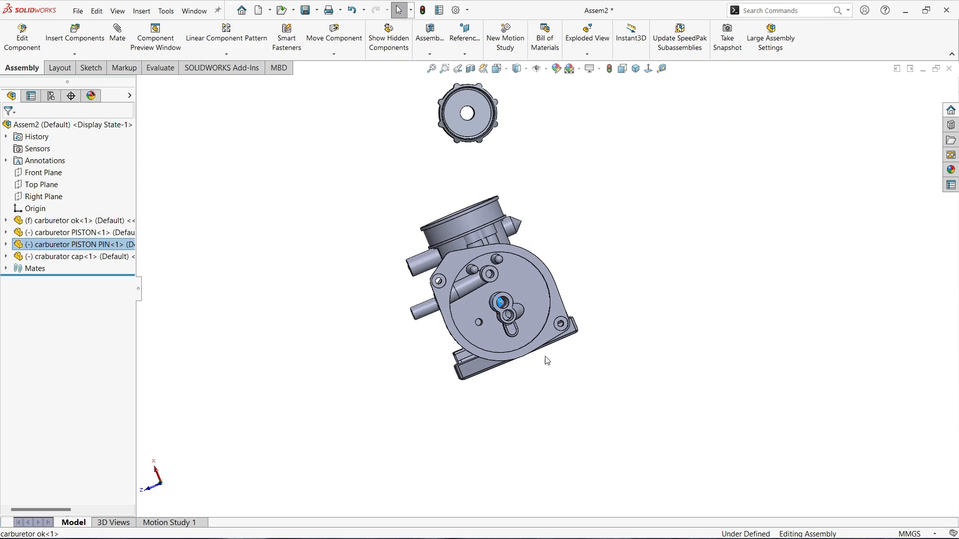
scroll(507, 296, down, 8)
middle_drag(506, 303, 503, 402)
scroll(487, 355, up, 7)
scroll(509, 299, up, 2)
scroll(510, 249, down, 8)
key(Escape)
- Adjust the piston pin's height along its axis so its lower end stays in the air passage hole
drag(547, 336, 499, 227)
middle_drag(523, 230, 410, 217)
scroll(354, 209, up, 6)
click(348, 209)
middle_drag(348, 209, 500, 171)
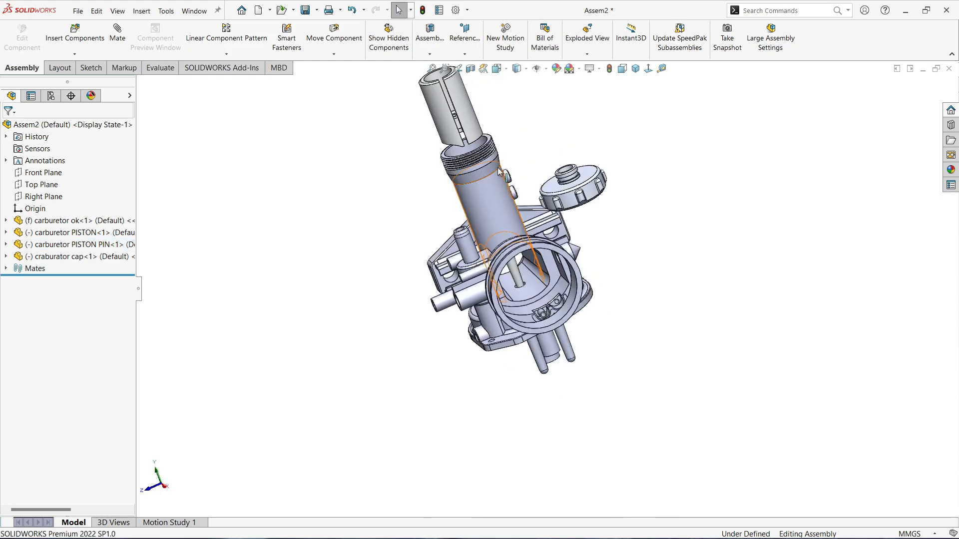
- Slide the piston down inside the carburetor's threaded barrel
drag(460, 117, 478, 173)
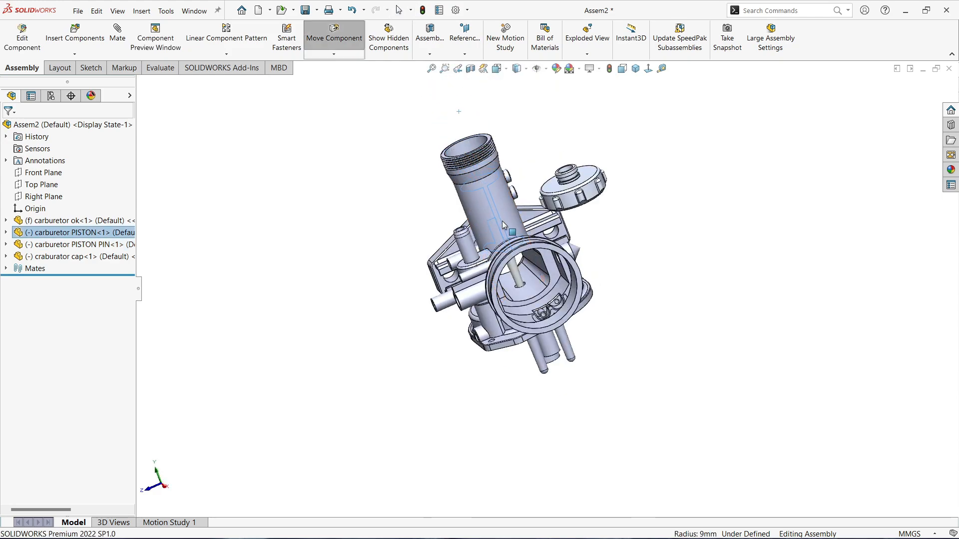
drag(503, 226, 528, 219)
middle_drag(531, 210, 517, 291)
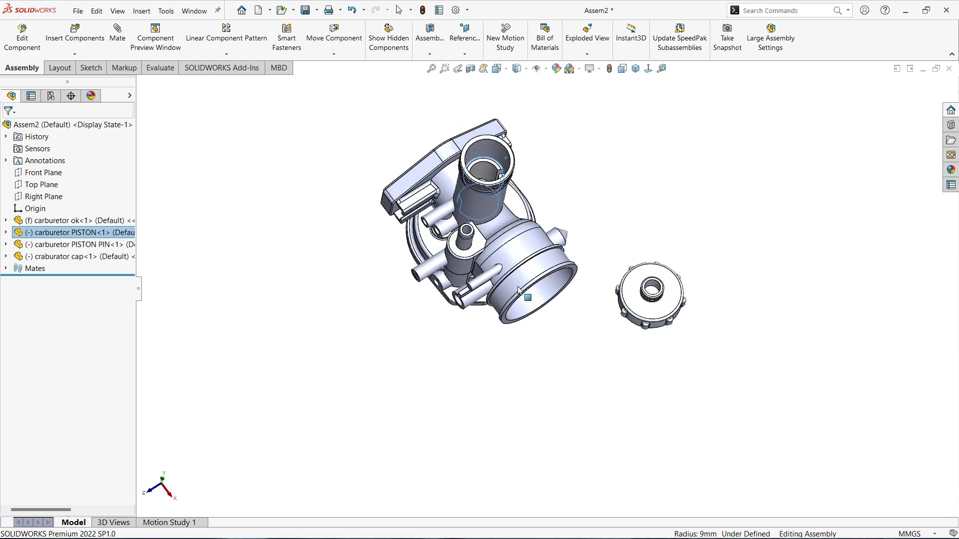
scroll(455, 142, down, 4)
middle_drag(470, 150, 523, 204)
scroll(544, 174, down, 3)
- Pull the piston back out above the barrel so its lower notch is exposed
drag(572, 194, 589, 168)
mouse_move(505, 227)
middle_down()
mouse_move(487, 212)
mouse_move(514, 237)
middle_up()
drag(515, 238, 465, 131)
middle_drag(504, 185, 526, 240)
scroll(518, 262, up, 4)
scroll(495, 311, down, 1)
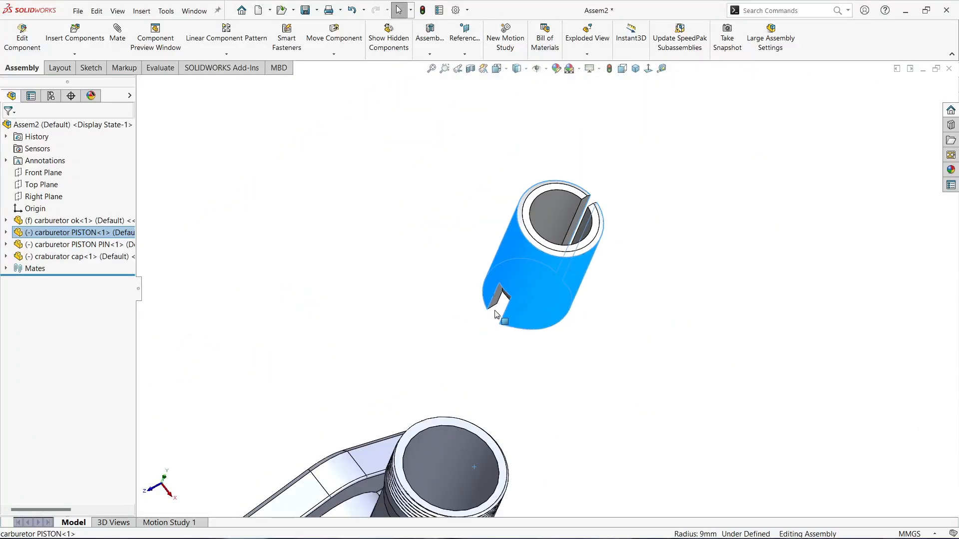
- Try to mate the circular hole face on the carburetor body's side with the face of the piston's lower notch
scroll(500, 317, up, 4)
middle_drag(502, 328, 517, 289)
scroll(432, 481, down, 5)
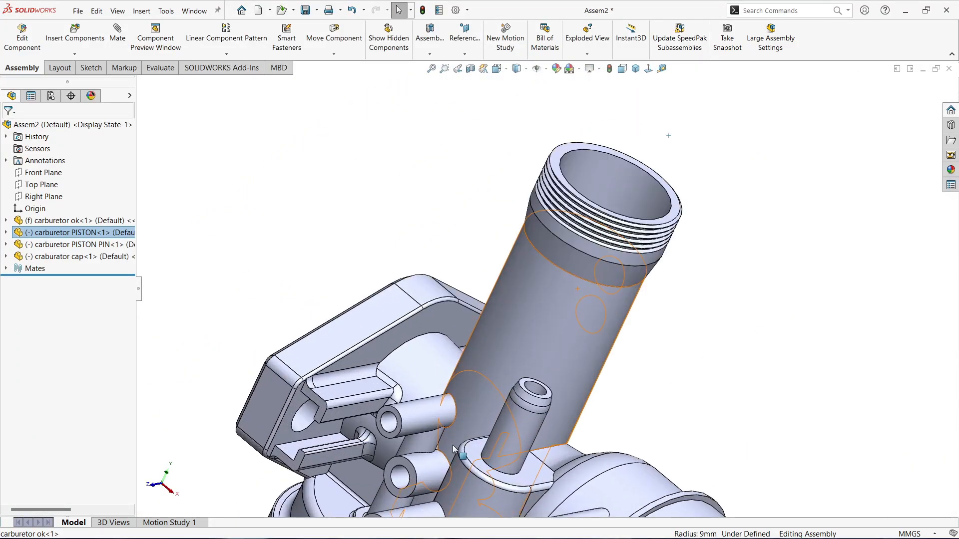
middle_drag(448, 457, 487, 404)
click(417, 469)
scroll(514, 320, up, 5)
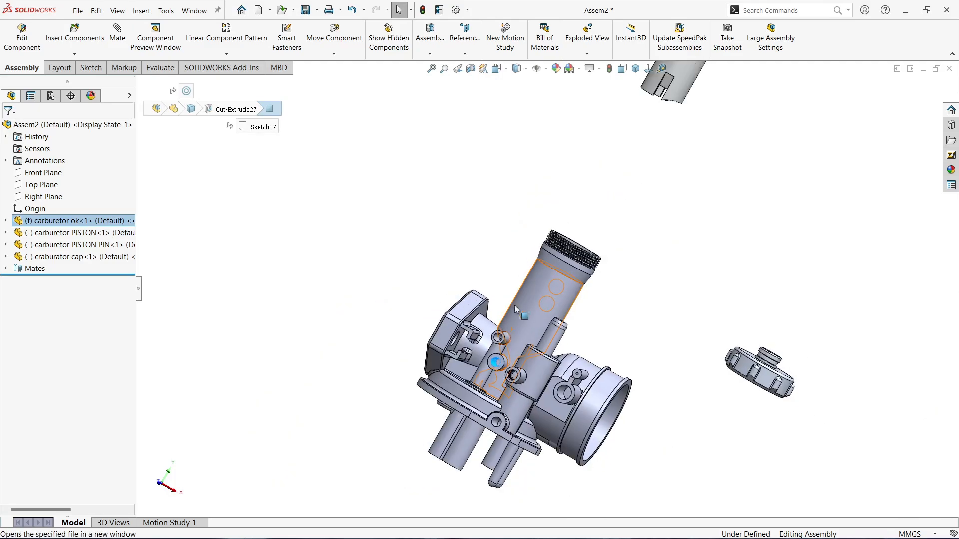
middle_drag(520, 313, 514, 279)
scroll(644, 110, down, 2)
scroll(564, 310, down, 3)
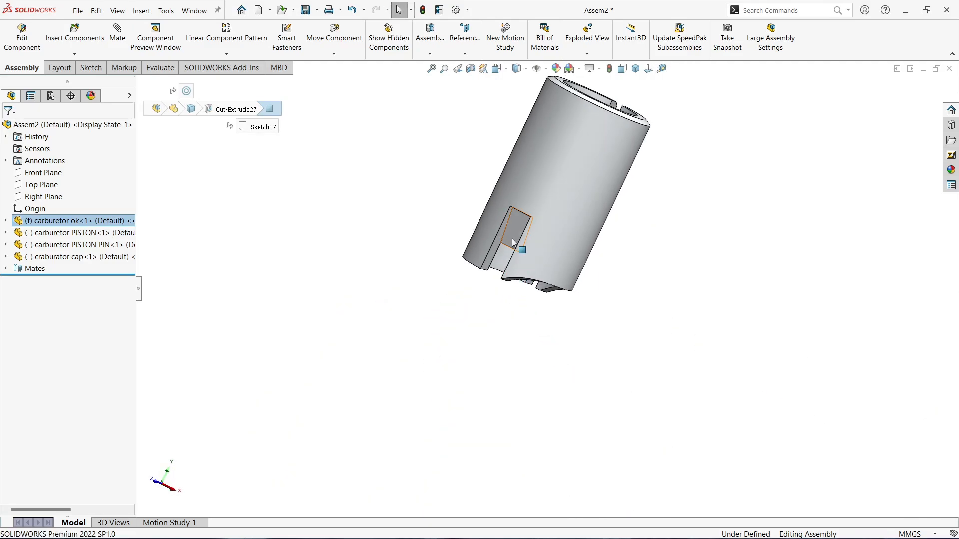
scroll(511, 239, down, 3)
click(478, 264)
scroll(489, 304, up, 3)
scroll(527, 326, down, 5)
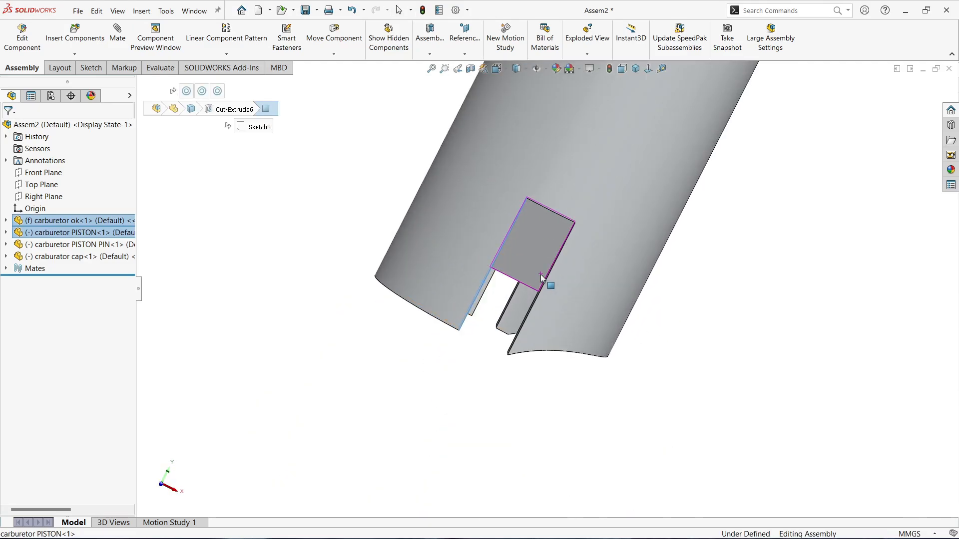
click(538, 295)
click(569, 288)
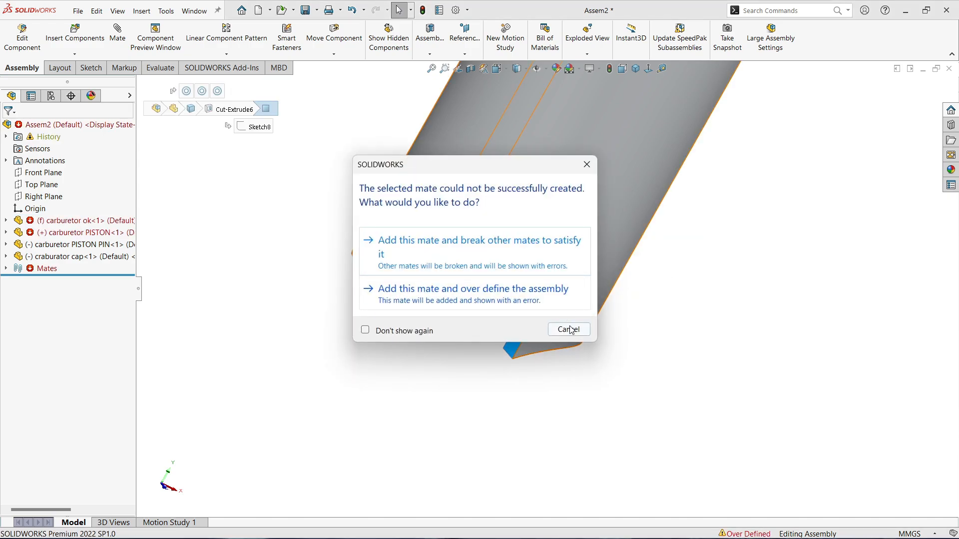
click(568, 330)
scroll(574, 329, up, 5)
- Slide the piston back down into the threaded barrel of the carburetor and clear the selection
click(541, 269)
scroll(540, 269, up, 3)
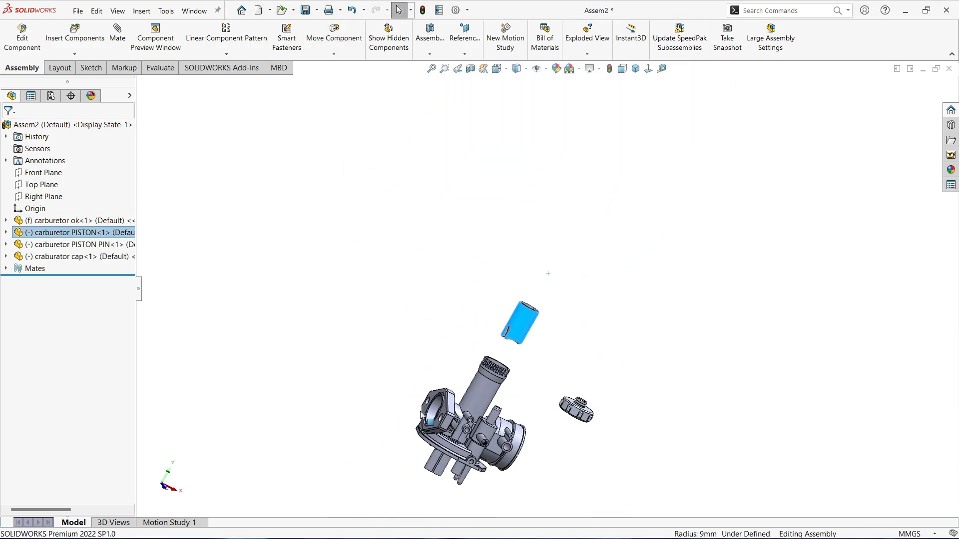
middle_drag(421, 415, 469, 398)
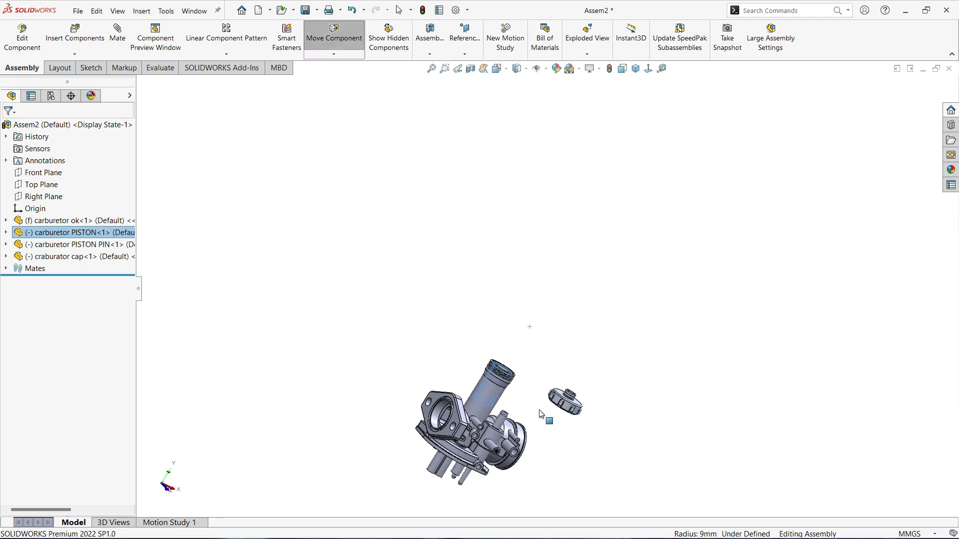
scroll(494, 397, up, 6)
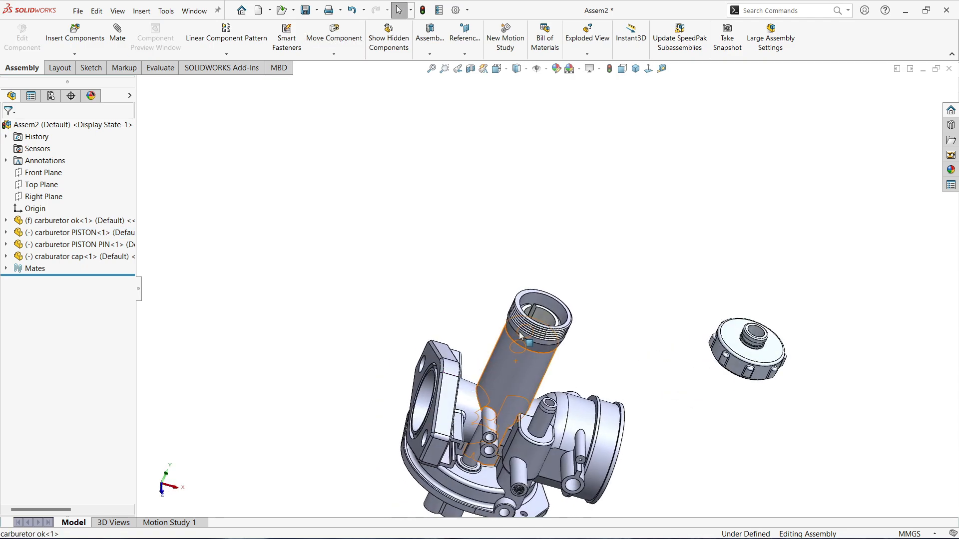
click(581, 298)
key(Escape)
key(Escape)
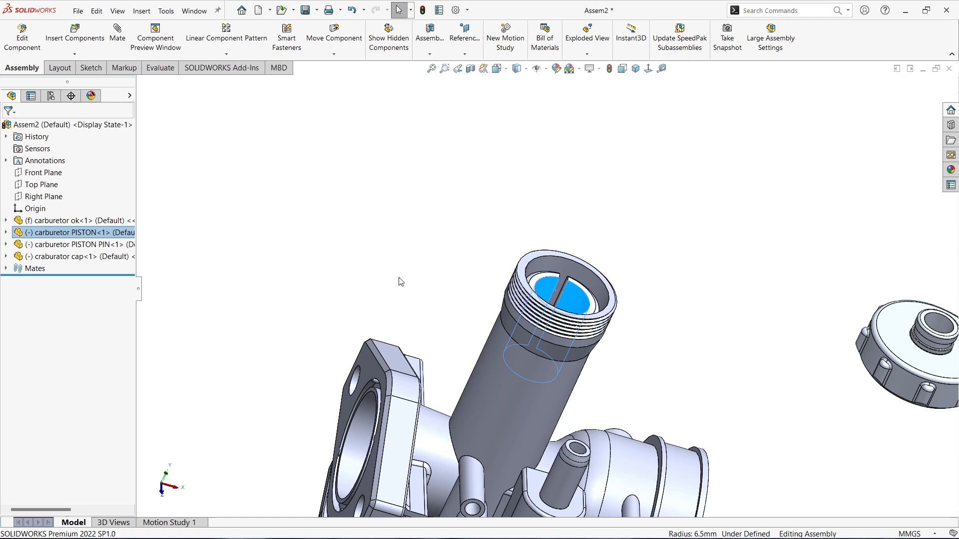
- Mate the piston's Front Plane parallel to the Right Plane of the carburetor body
middle_drag(565, 297, 552, 319)
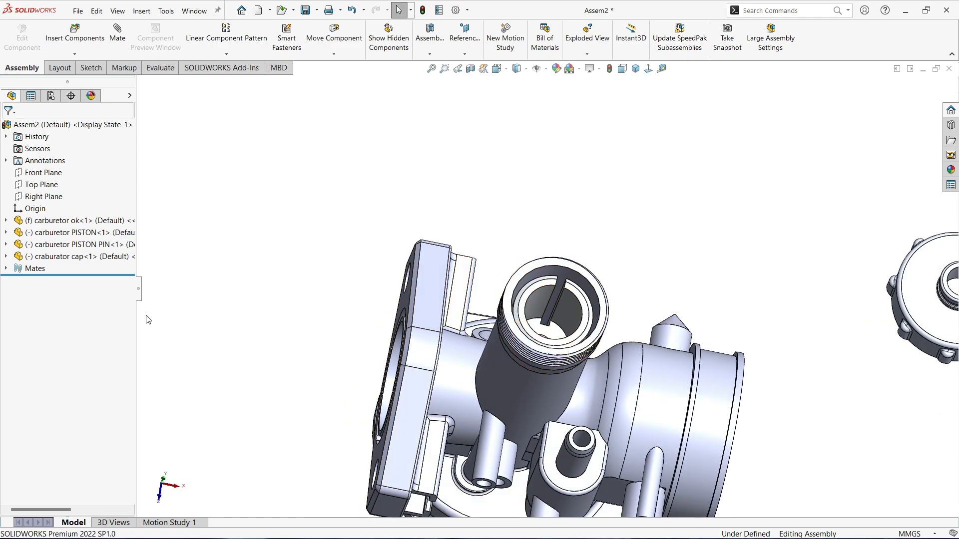
click(6, 233)
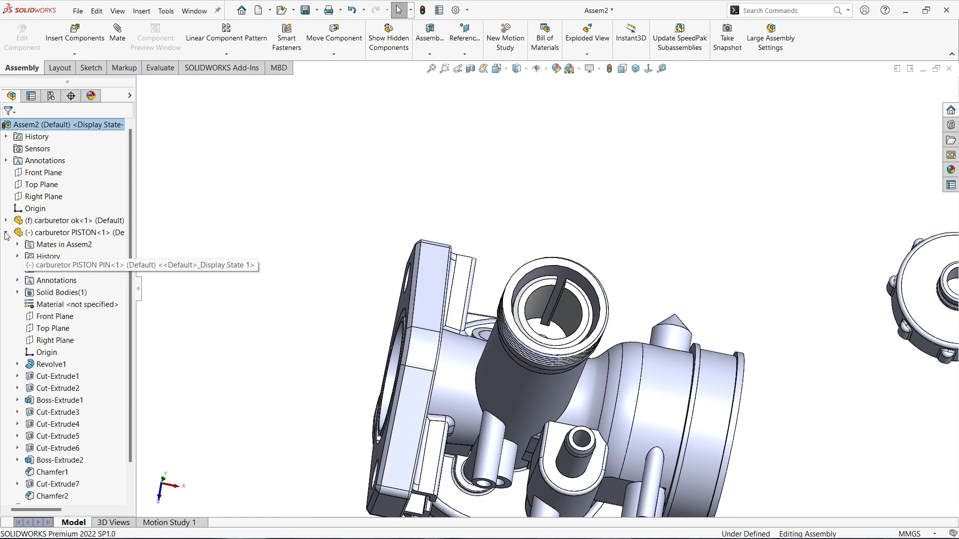
click(52, 316)
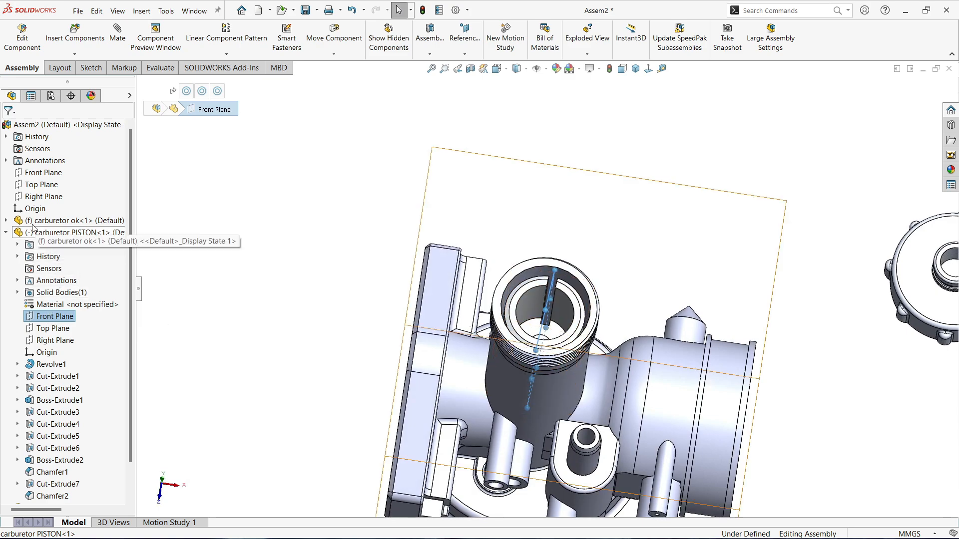
click(6, 221)
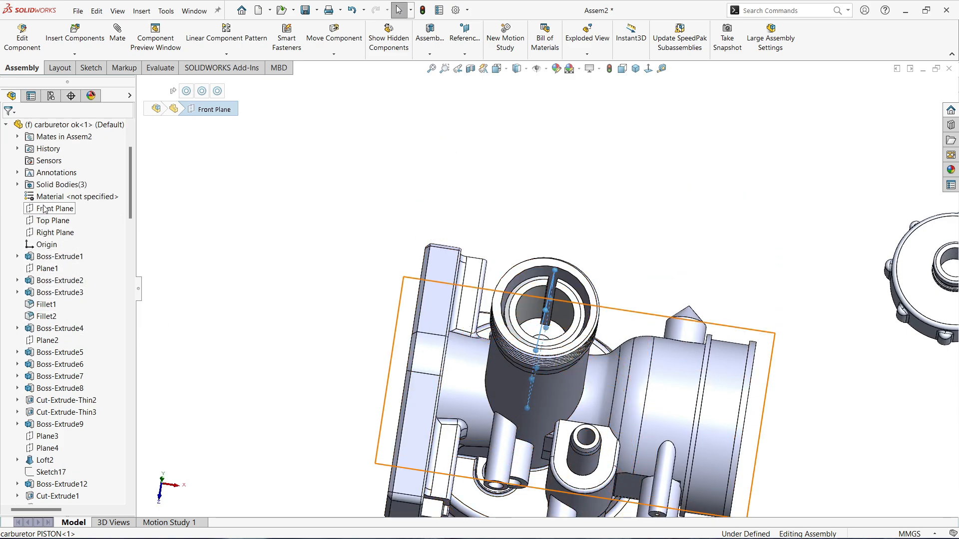
ctrl+click(51, 233)
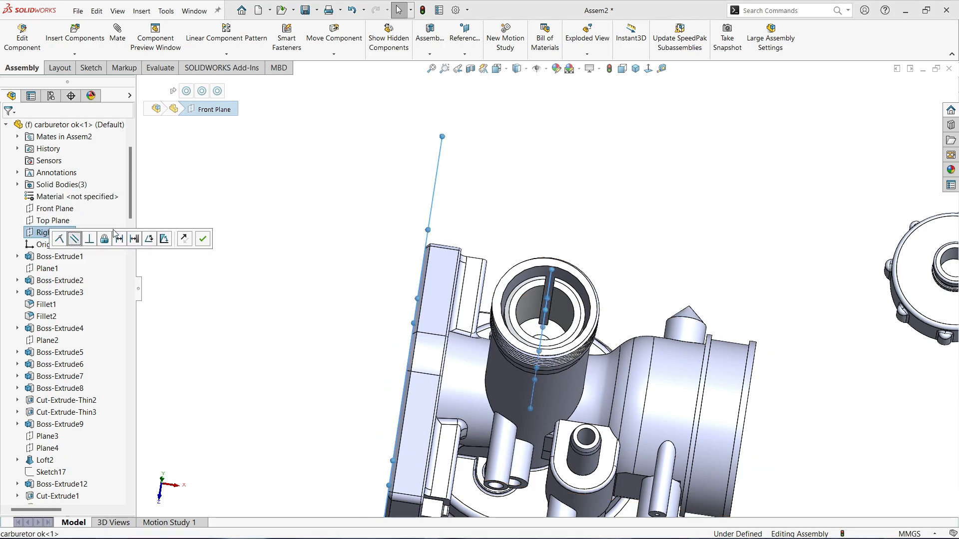
click(203, 239)
- Slide the aligned piston deeper inside the carburetor's threaded barrel and clear the selection
scroll(462, 294, up, 3)
scroll(466, 297, down, 4)
drag(624, 298, 649, 322)
scroll(650, 343, up, 4)
click(390, 326)
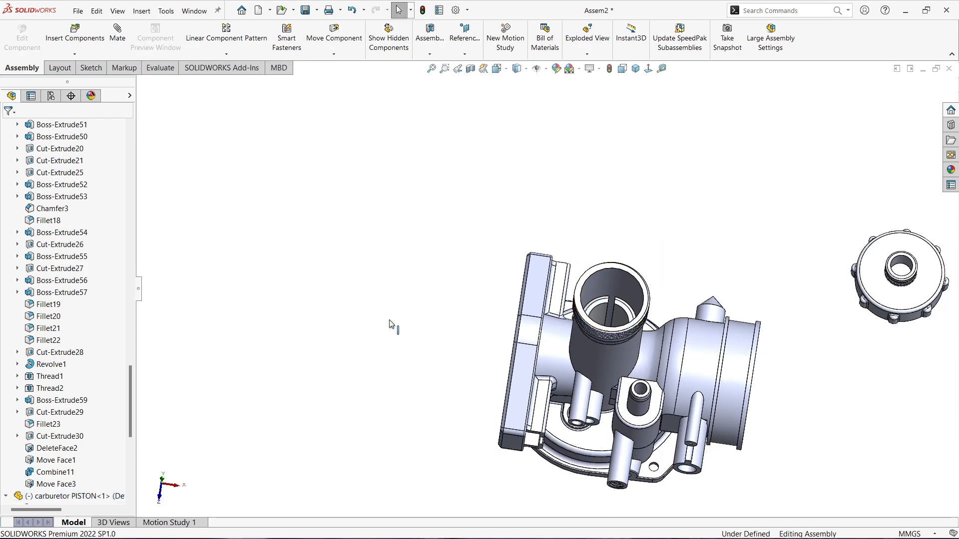
- Examine the carburetor body and the loose cap from several angles
middle_drag(687, 295, 694, 233)
scroll(694, 233, up, 3)
scroll(749, 293, down, 3)
middle_drag(714, 279, 700, 234)
scroll(719, 236, up, 1)
scroll(799, 242, down, 2)
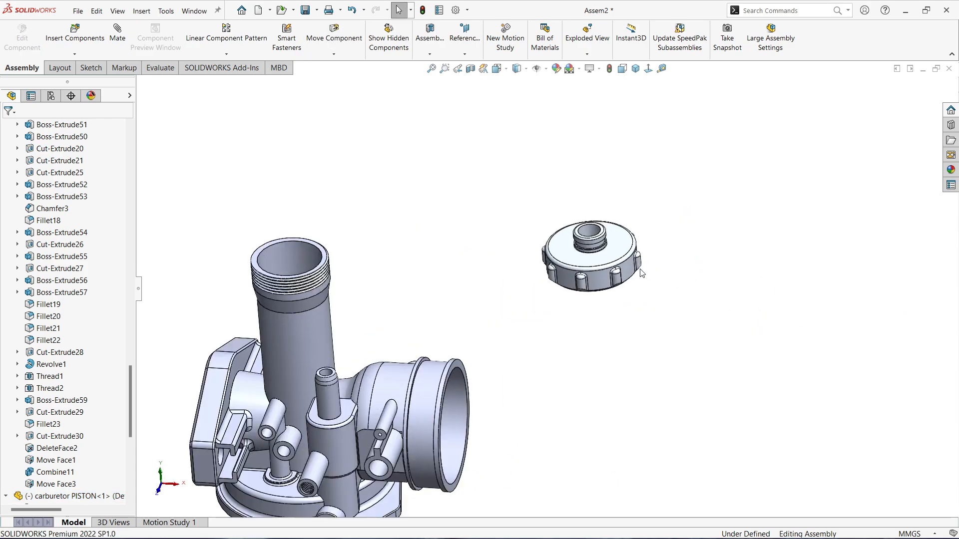
middle_drag(619, 305, 601, 236)
scroll(599, 240, down, 3)
scroll(483, 273, up, 3)
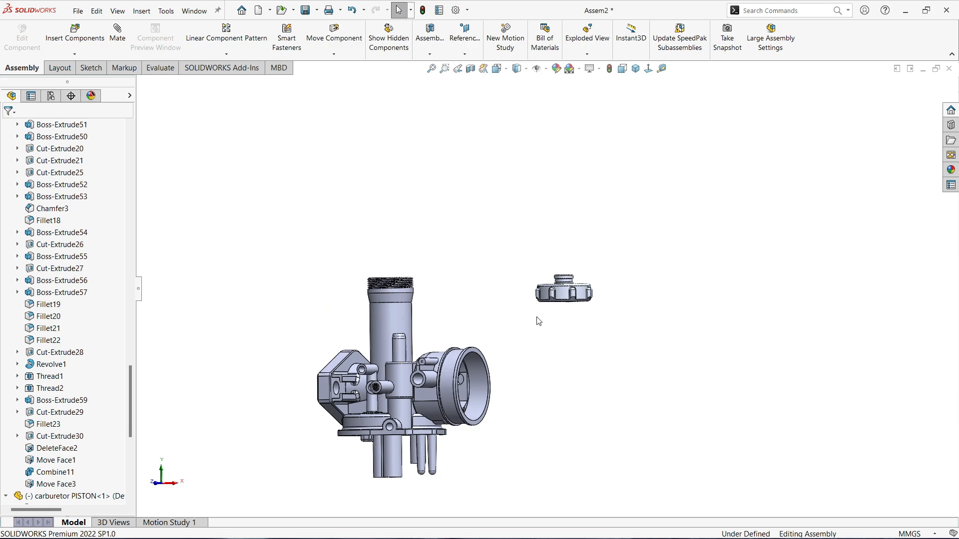
middle_drag(537, 321, 456, 331)
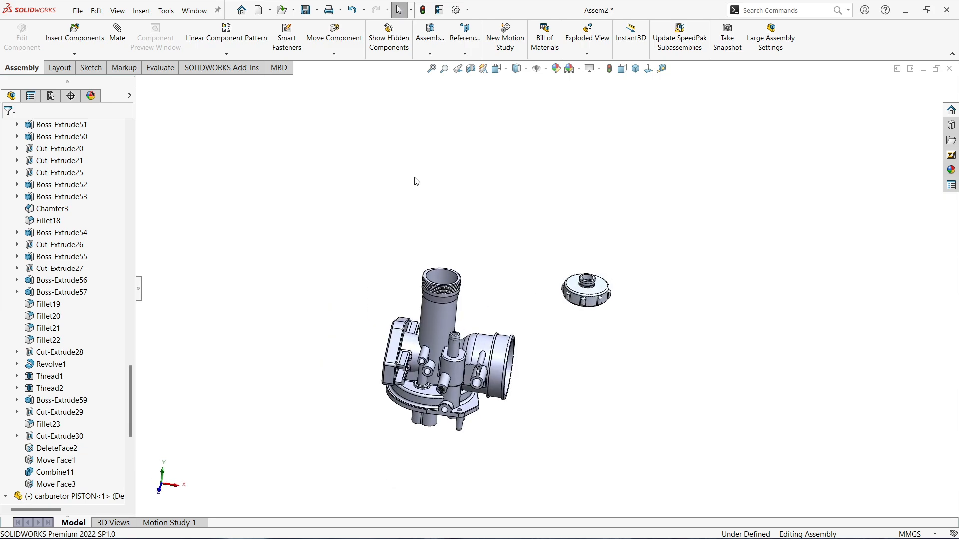
- Turn on the realistic shaded display with shadows for the assembly
click(599, 69)
click(602, 90)
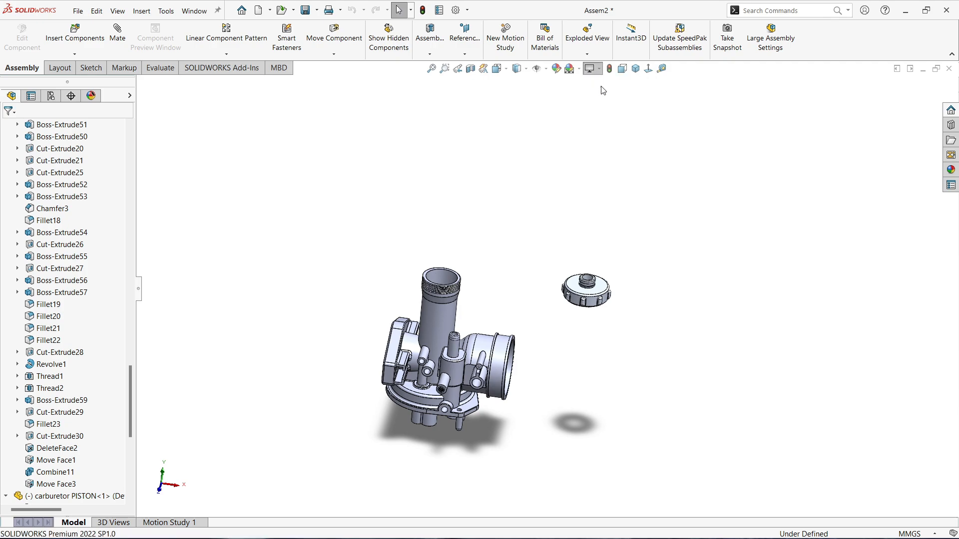
scroll(514, 281, down, 4)
scroll(547, 295, up, 5)
scroll(444, 380, down, 5)
middle_drag(486, 350, 504, 322)
scroll(544, 285, up, 6)
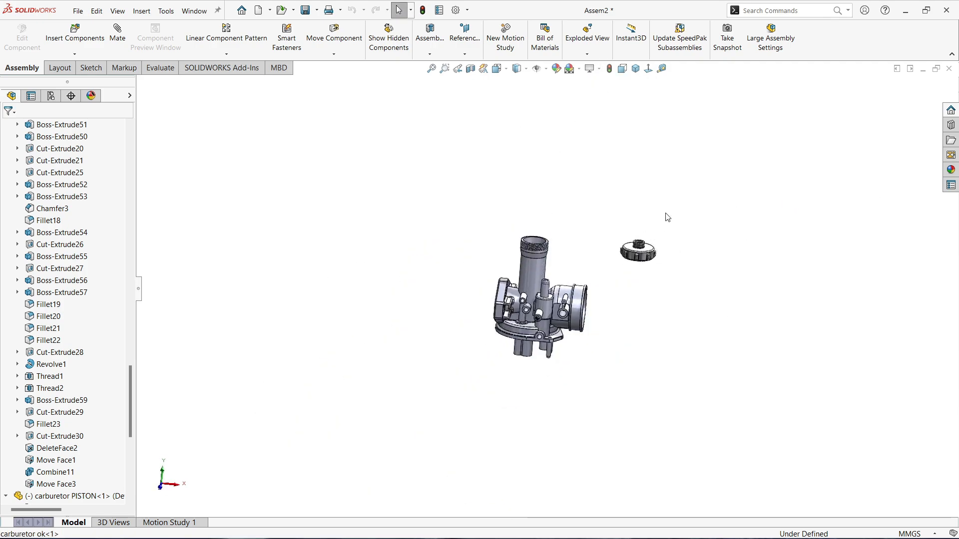
scroll(580, 316, down, 8)
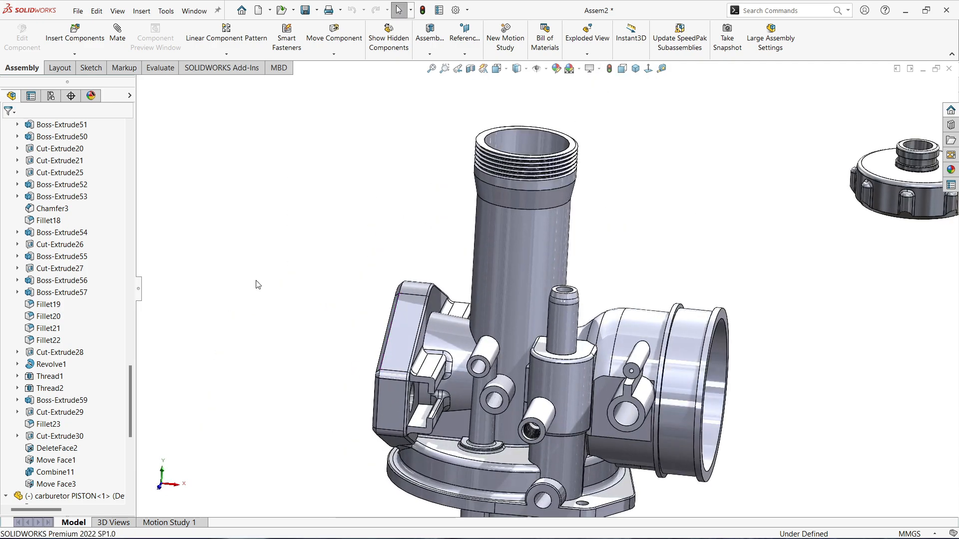
- Insert the carburetor cap part into the assembly and place it beside the threaded cap
click(20, 154)
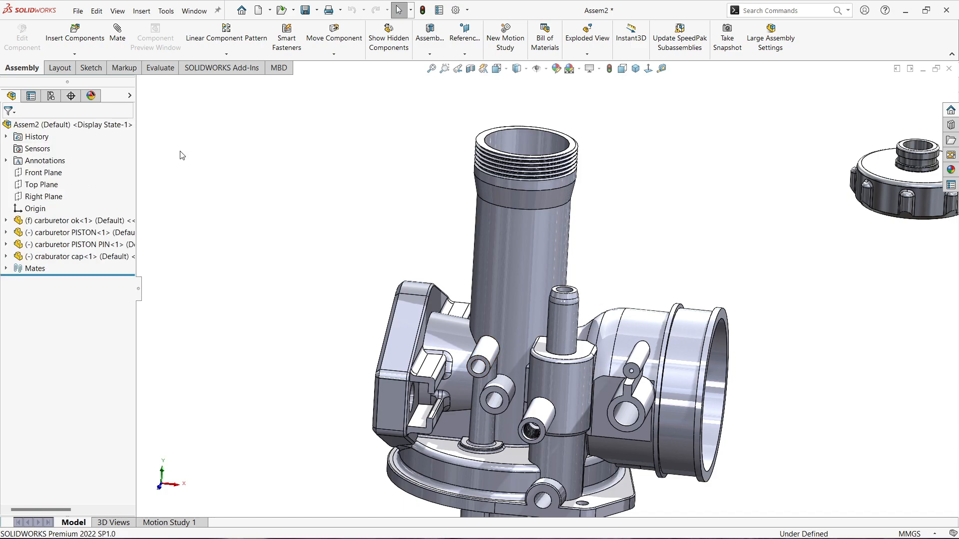
click(73, 35)
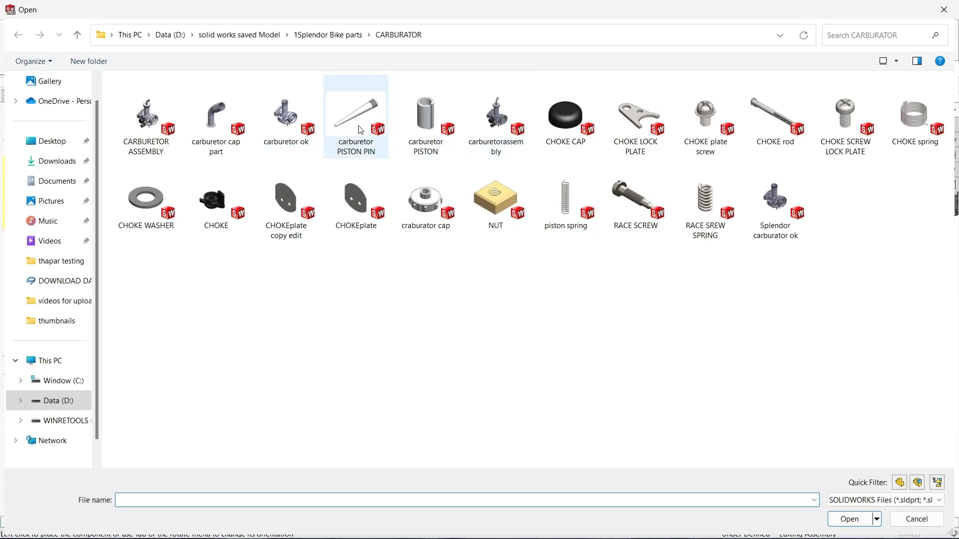
click(227, 124)
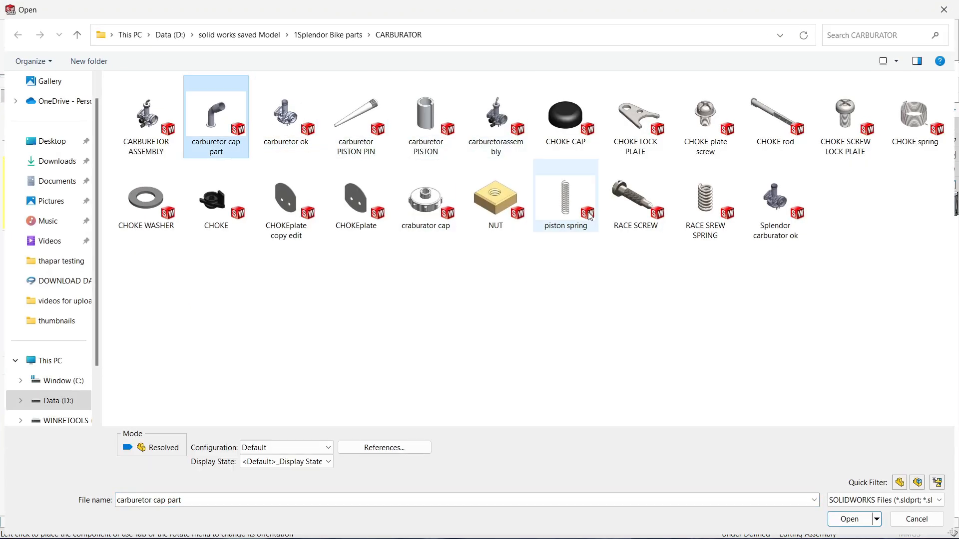
click(850, 519)
click(770, 204)
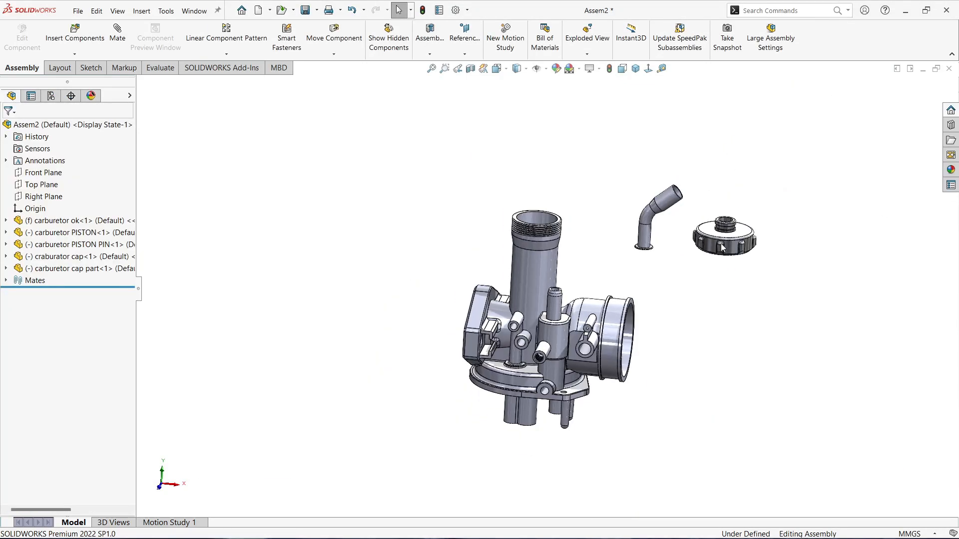
- Mate the elbow tube's lower cylindrical face concentric with the bore of the cap's neck
scroll(659, 229, down, 5)
click(477, 333)
scroll(574, 249, up, 5)
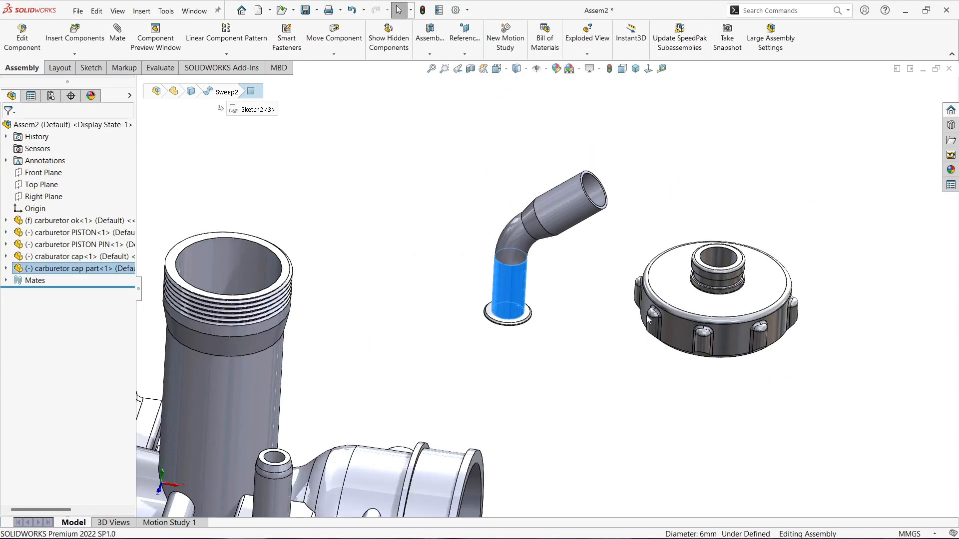
scroll(739, 225, down, 5)
ctrl+click(740, 225)
click(814, 214)
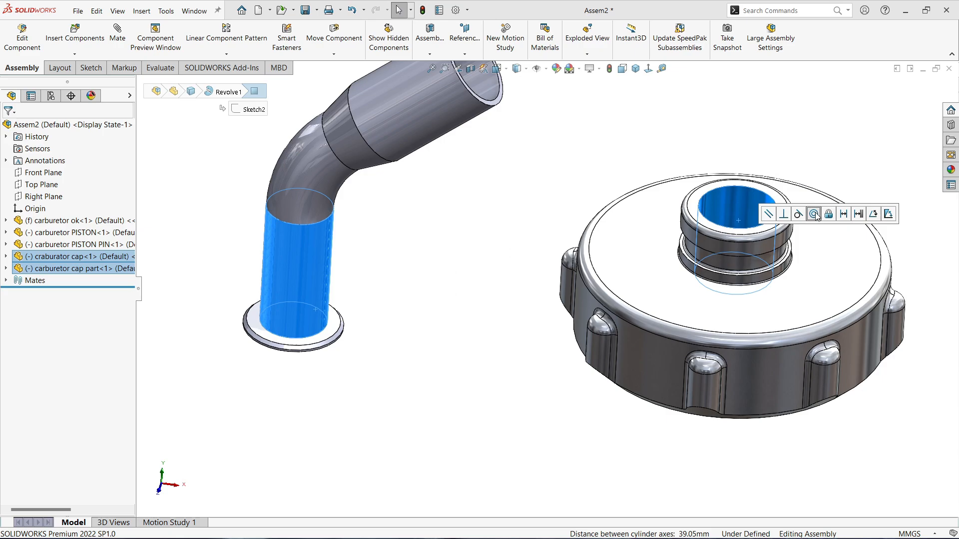
- Mate the upper face of the elbow tube's flange coincident with the flat inner face of the cap
scroll(558, 293, up, 4)
middle_drag(817, 343, 681, 188)
scroll(586, 285, down, 5)
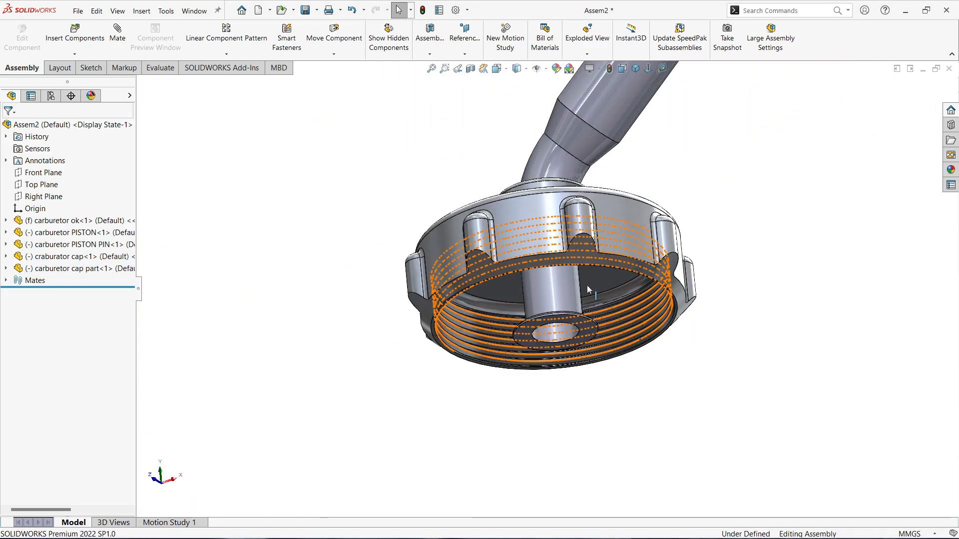
click(619, 282)
middle_drag(620, 282, 524, 360)
scroll(537, 350, down, 5)
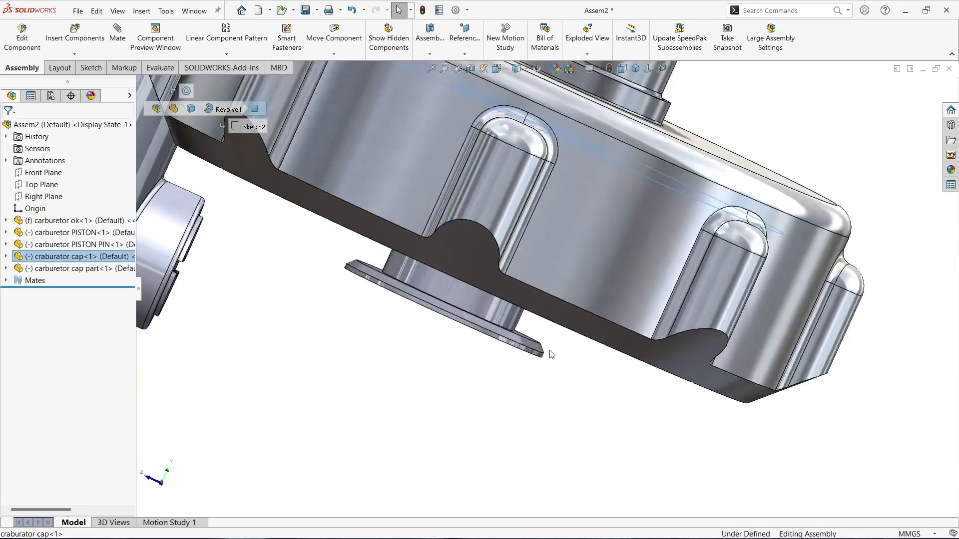
ctrl+click(533, 340)
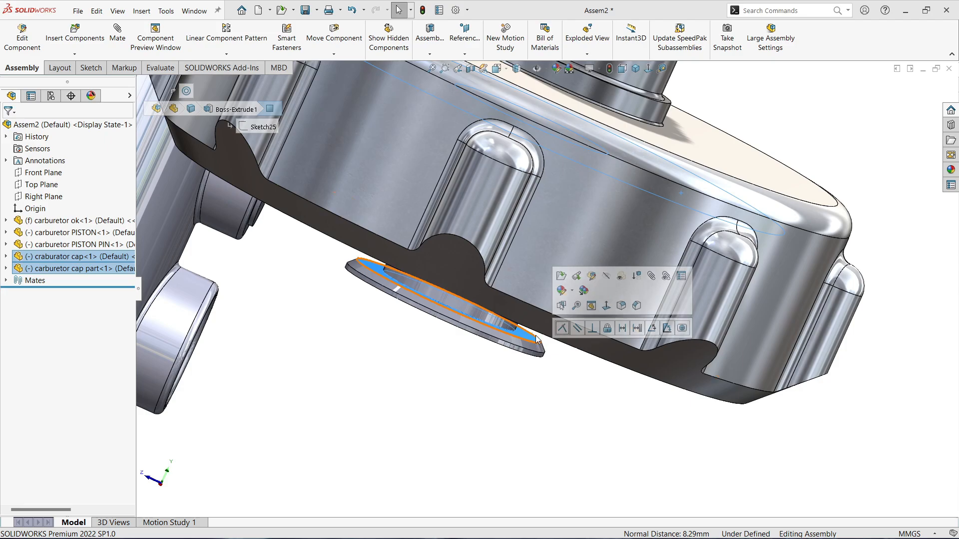
click(563, 328)
scroll(493, 314, up, 3)
scroll(493, 314, up, 8)
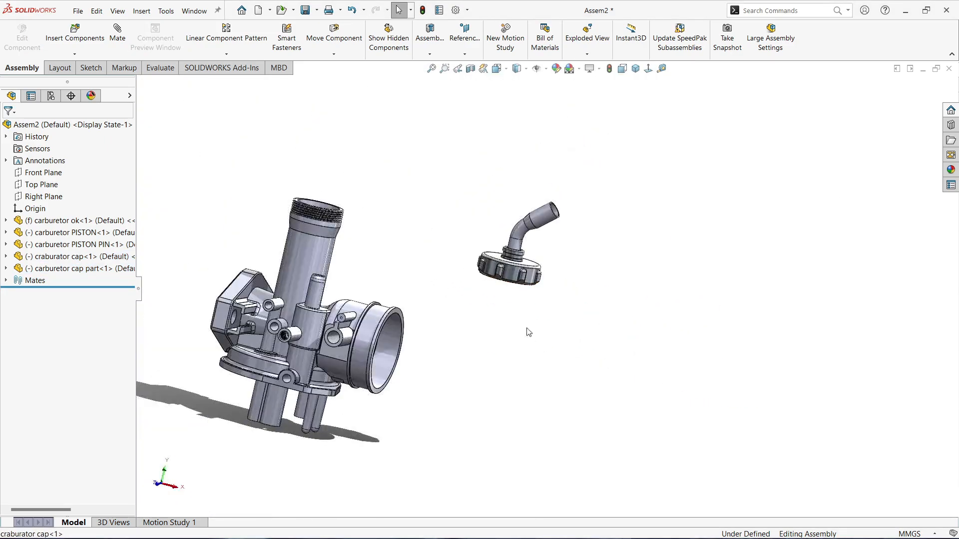
- Mate the cap concentric with the carburetor's threaded barrel and pull it just above the barrel
scroll(532, 256, down, 3)
scroll(552, 244, up, 5)
scroll(371, 229, down, 5)
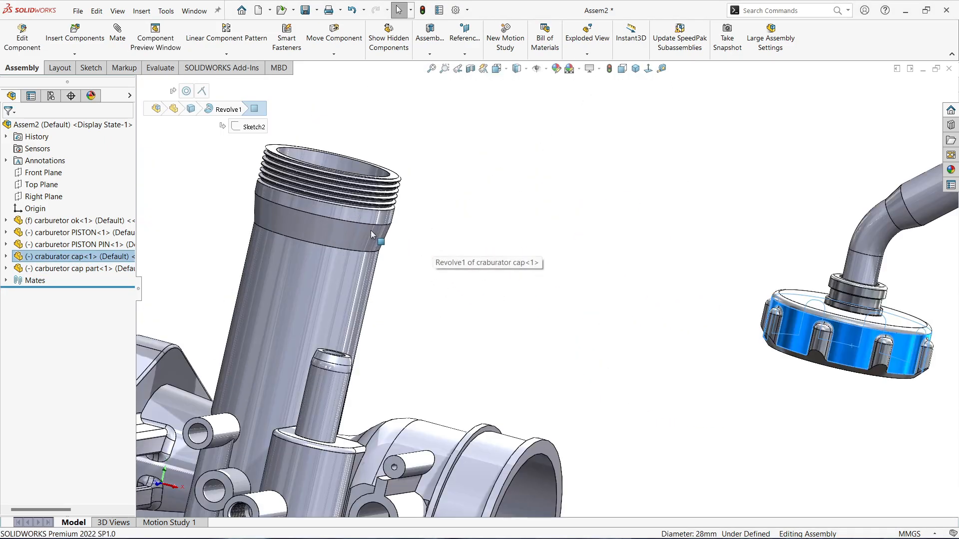
ctrl+click(357, 222)
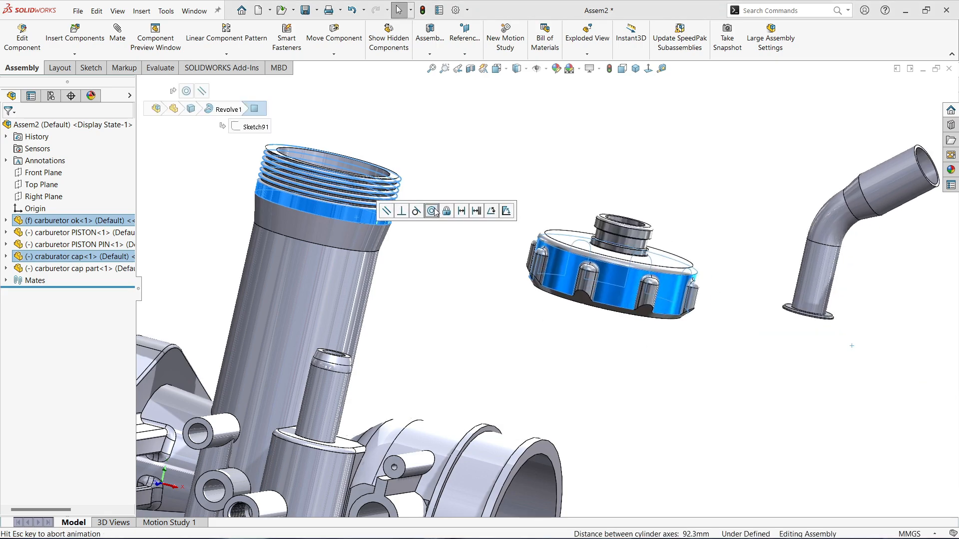
click(444, 300)
drag(384, 230, 383, 100)
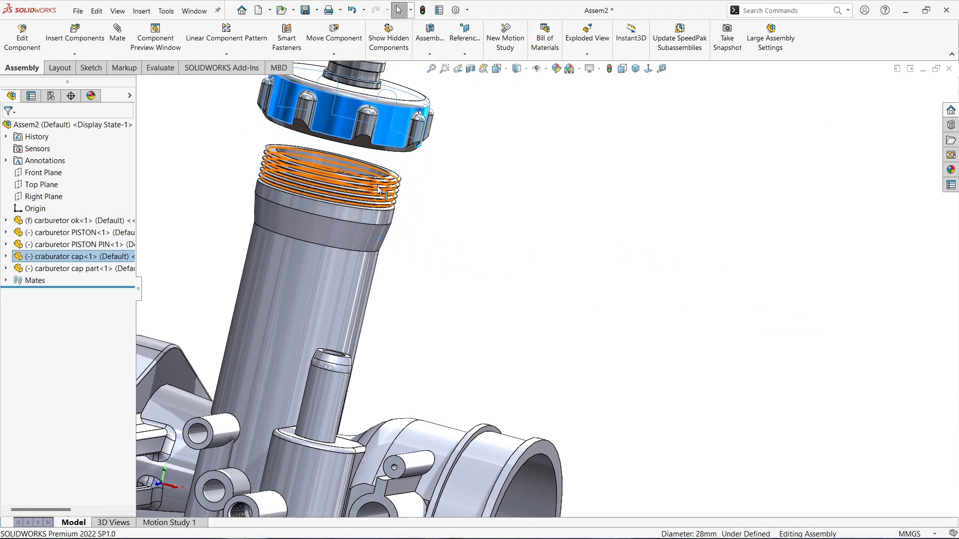
- Mate the cap's flat inner face coincident with the top rim face of the threaded barrel
middle_drag(371, 175, 372, 74)
click(381, 176)
middle_drag(382, 176, 358, 319)
scroll(410, 272, down, 4)
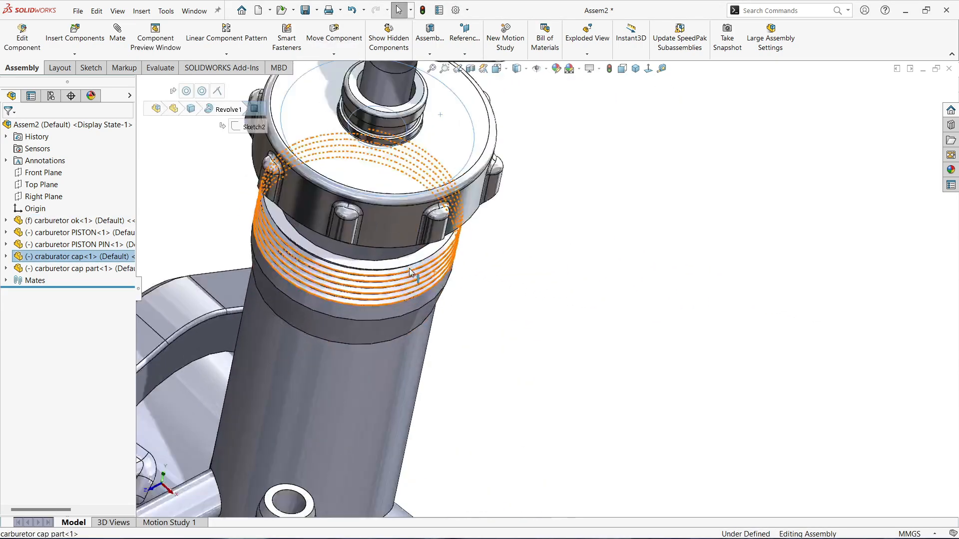
ctrl+click(409, 257)
ctrl+click(409, 257)
ctrl+click(413, 266)
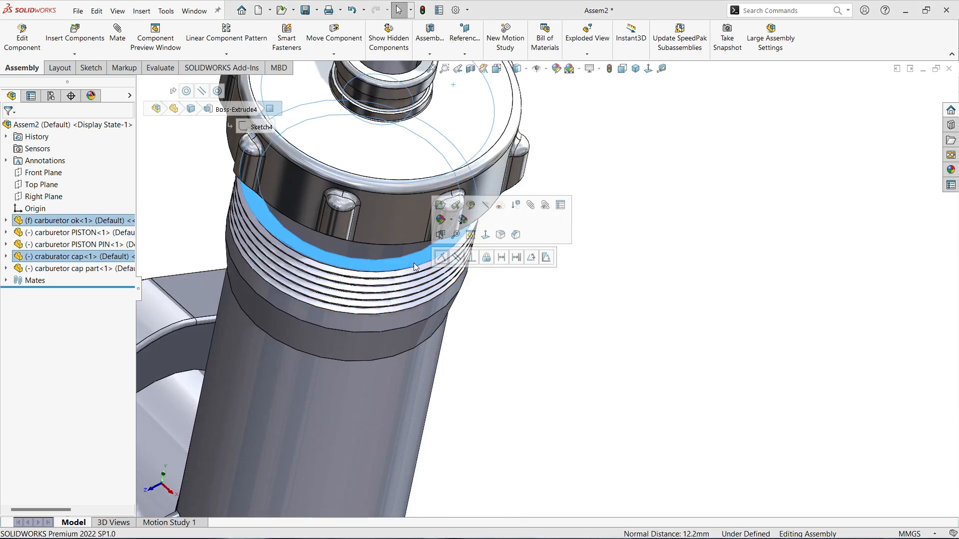
click(441, 264)
scroll(530, 280, up, 8)
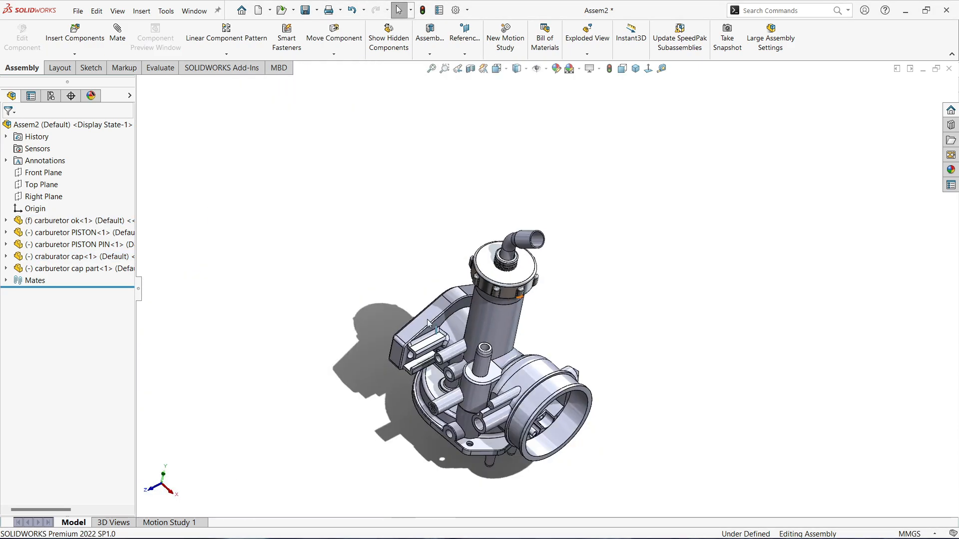
- Examine the carburetor with its fitted cap and elbow tube from several sides
middle_drag(430, 321, 616, 370)
scroll(595, 387, down, 3)
scroll(617, 370, up, 3)
scroll(594, 300, down, 2)
scroll(579, 250, up, 2)
scroll(568, 230, down, 4)
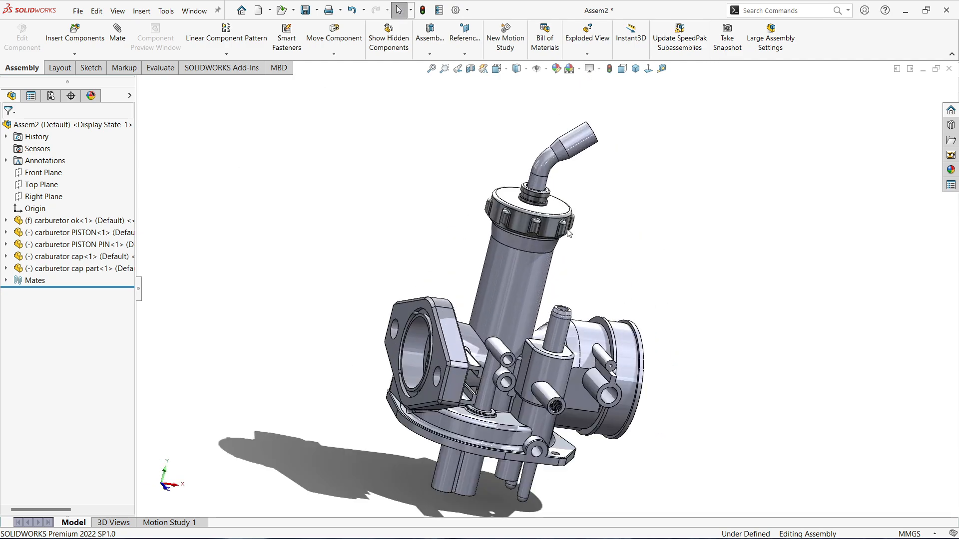
mouse_move(561, 282)
middle_down()
mouse_move(424, 271)
mouse_move(539, 277)
mouse_move(544, 325)
mouse_move(530, 302)
middle_up()
scroll(424, 272, up, 2)
- Turn off the shadows in the assembly display
click(599, 68)
click(606, 98)
scroll(532, 292, up, 3)
scroll(543, 325, down, 4)
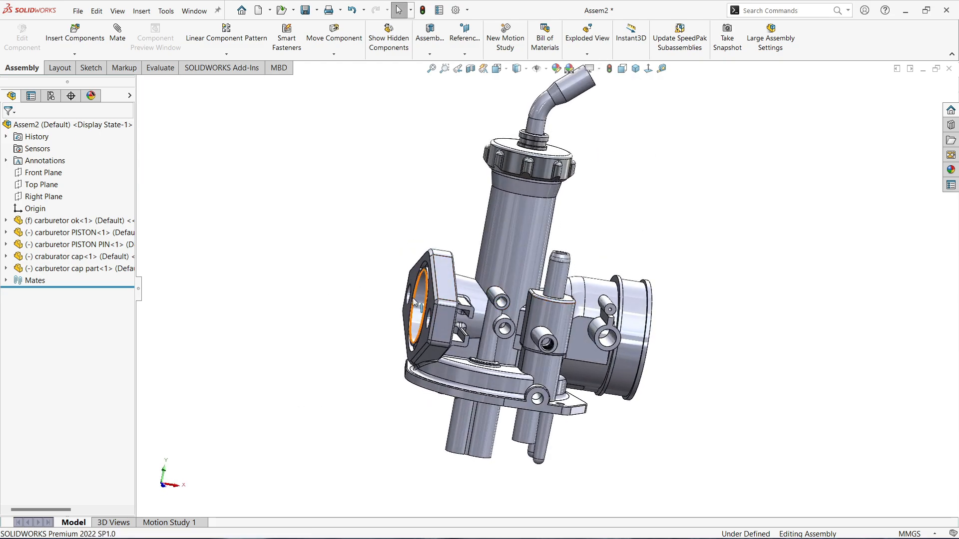
- Insert the NUT part beside the carburetor's mounting flange and rotate it
middle_drag(413, 299, 406, 307)
click(76, 35)
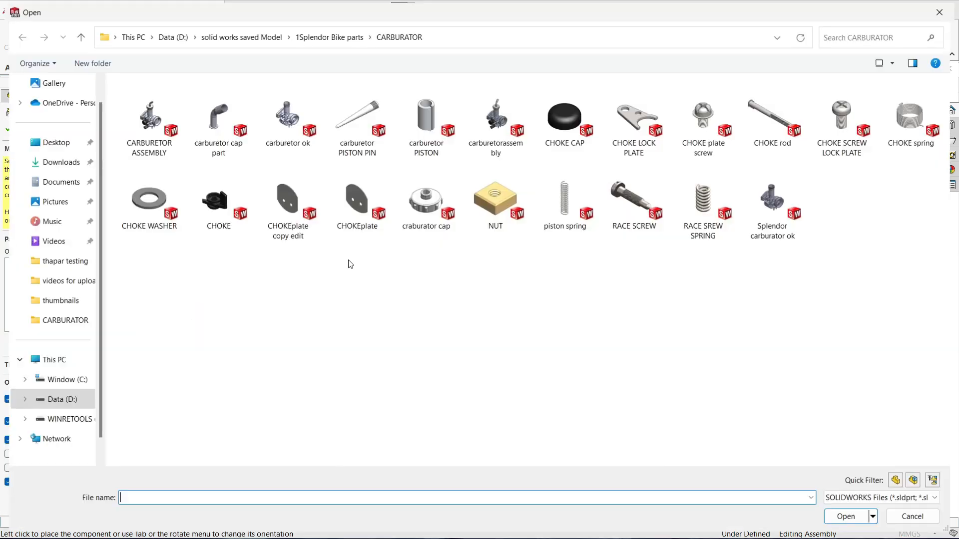
click(482, 193)
double_click(482, 192)
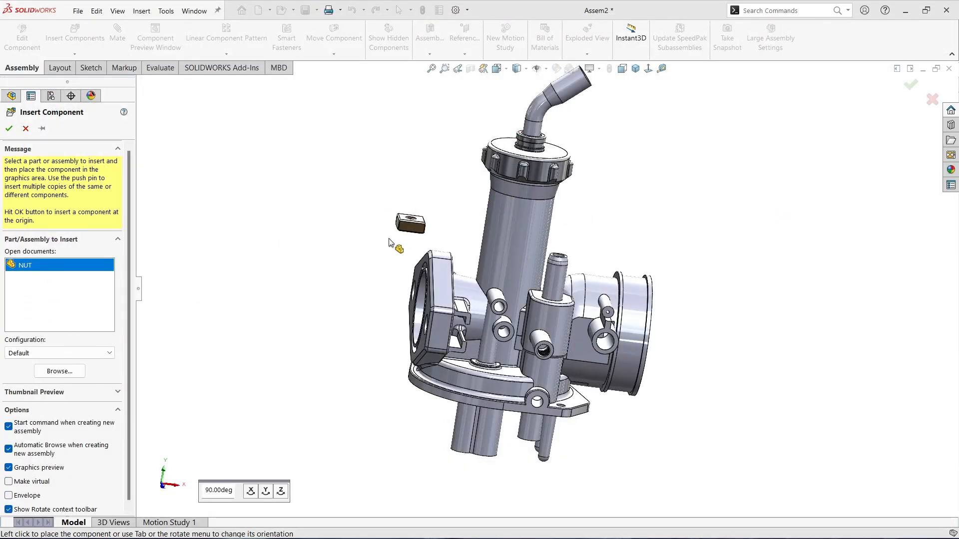
click(374, 244)
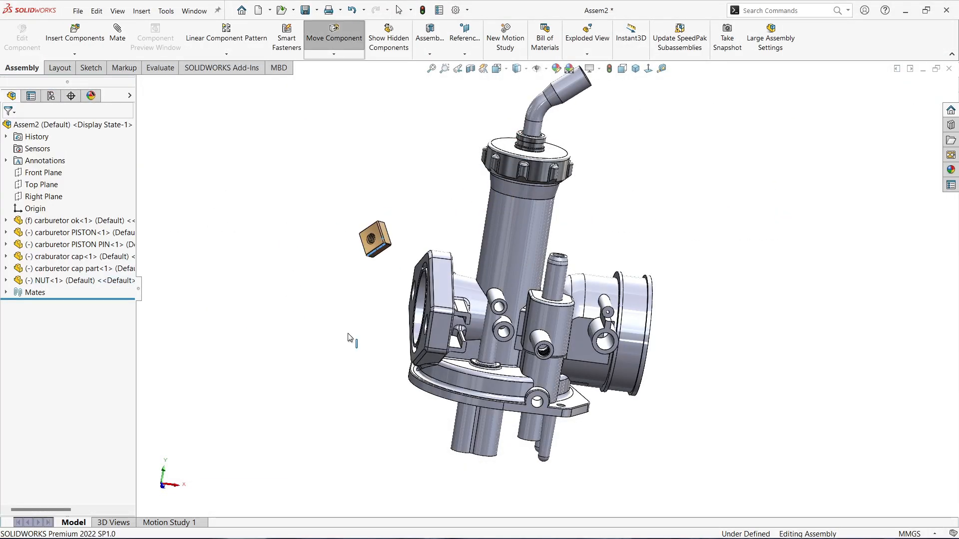
right_drag(350, 338, 304, 314)
- Mate the nut's flat threaded-hole face coincident with the mounting flange's back face between the slot rails
scroll(370, 262, down, 3)
middle_drag(372, 265, 419, 301)
click(421, 220)
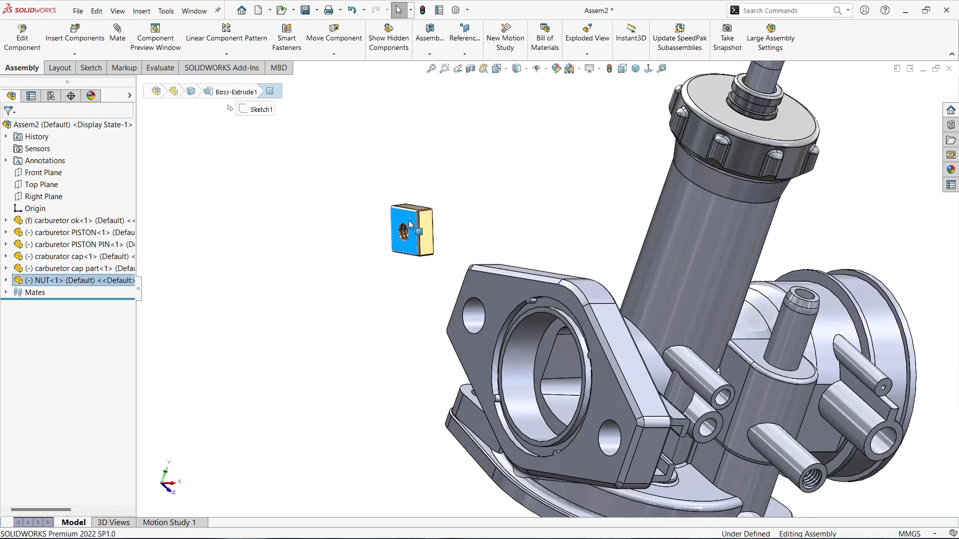
scroll(514, 372, up, 3)
middle_drag(520, 381, 492, 327)
scroll(613, 300, down, 4)
middle_drag(575, 284, 577, 256)
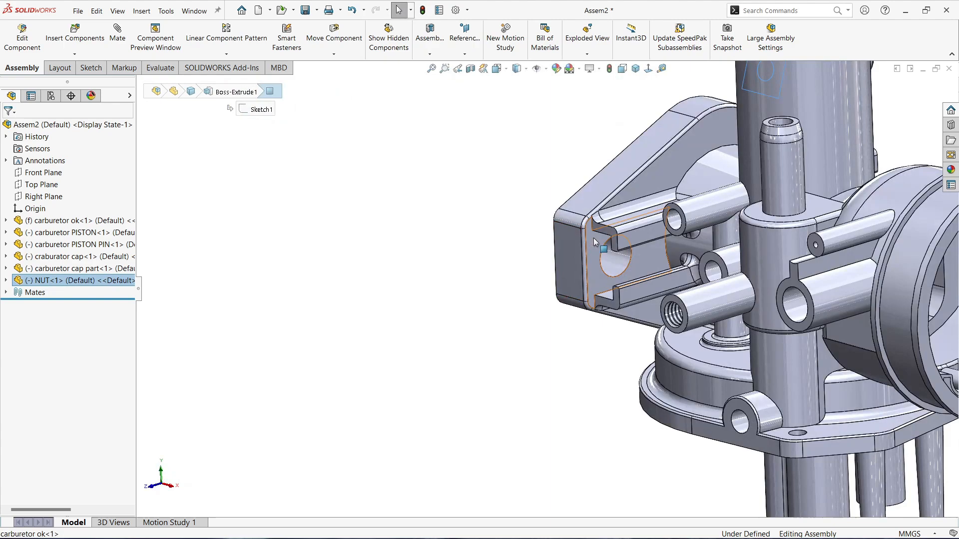
ctrl+click(594, 239)
click(624, 231)
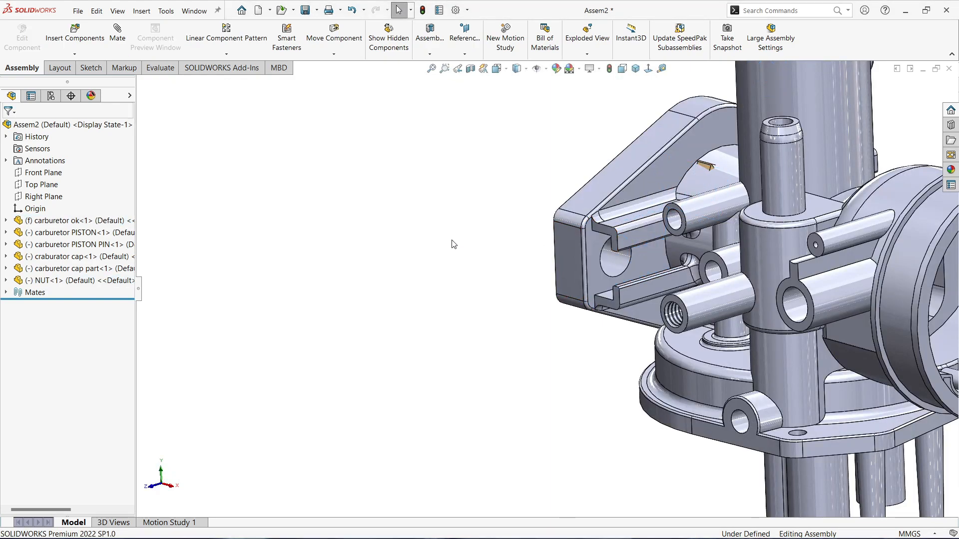
- Move the nut beside the flange's bolt-hole end and mate its side face parallel to the flange's end face
drag(710, 166, 537, 254)
ctrl+click(577, 287)
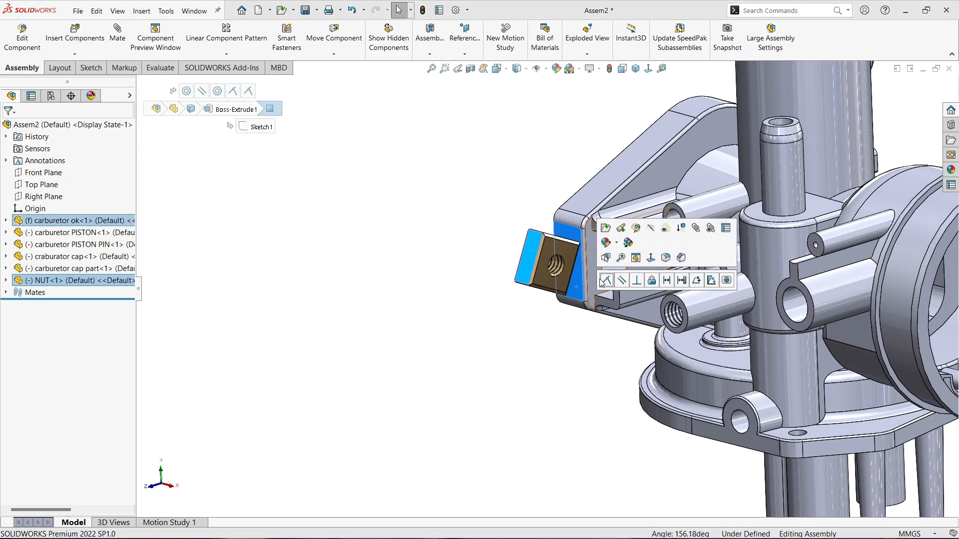
click(625, 282)
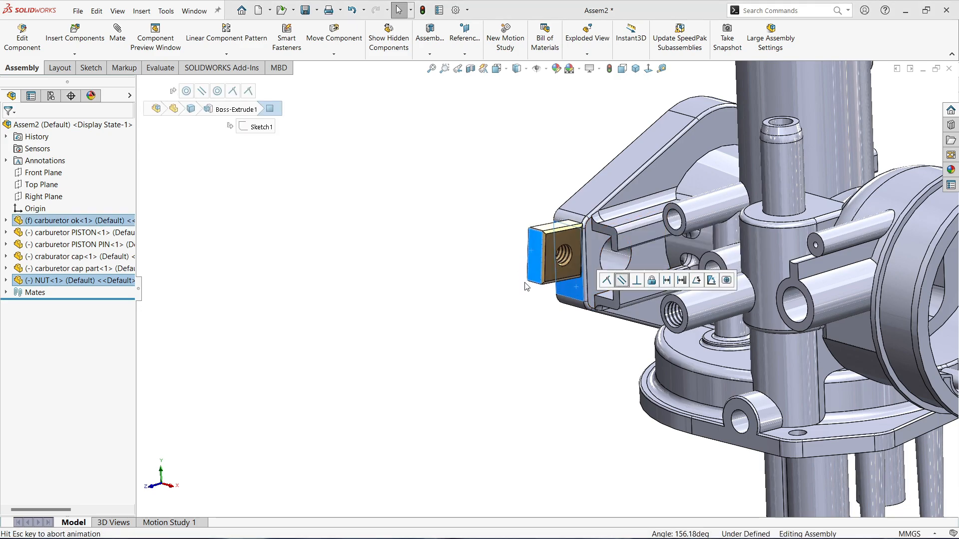
- Add a width mate centring the nut's upper and lower faces between the inner faces of the flange's two slot rails
click(554, 226)
scroll(570, 231, down, 5)
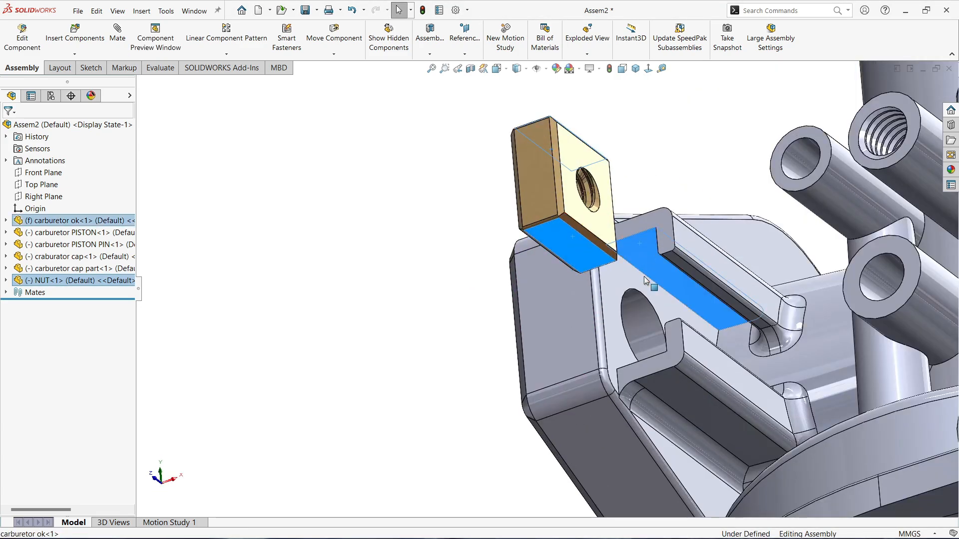
scroll(645, 279, up, 6)
middle_drag(648, 282, 640, 455)
scroll(579, 284, down, 6)
ctrl+click(559, 264)
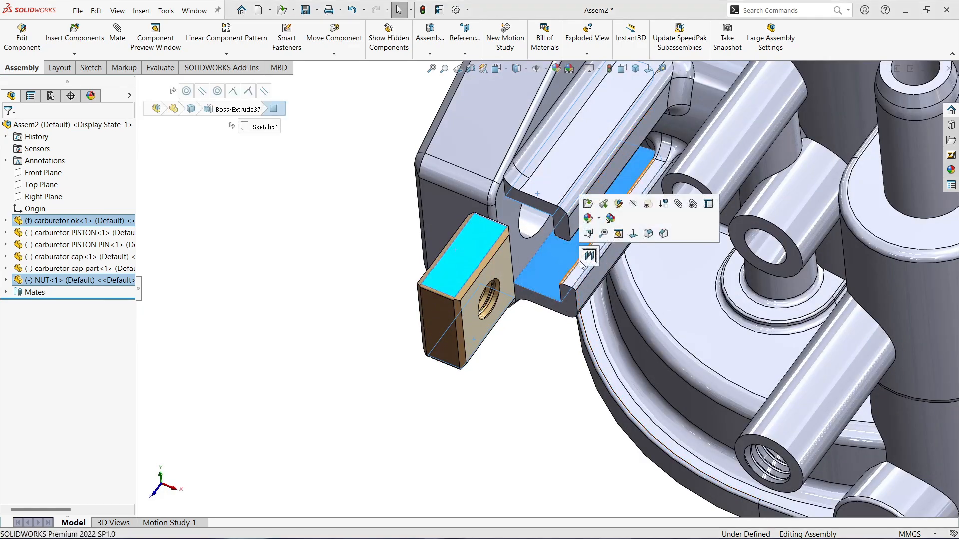
click(589, 256)
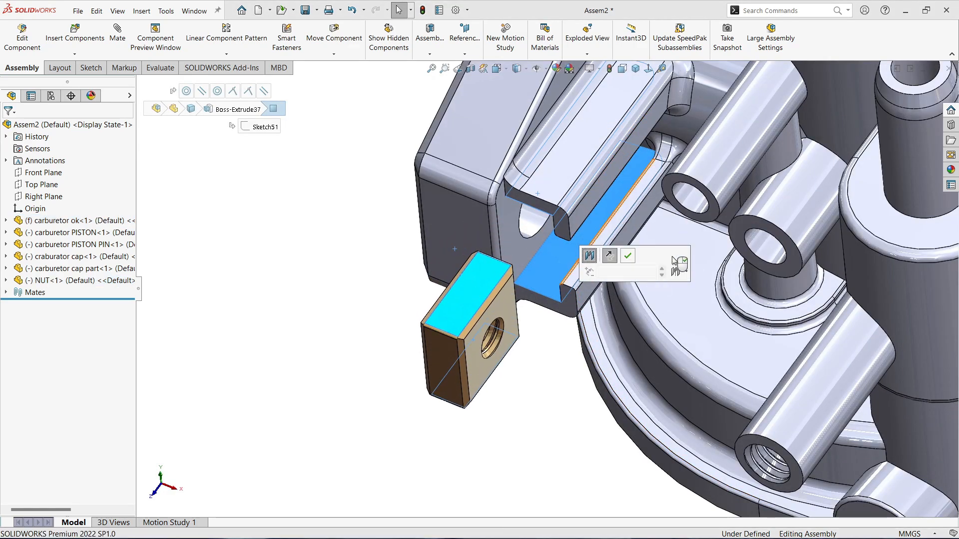
click(628, 257)
- Turn on the display of temporary axes in the assembly
scroll(479, 269, up, 5)
scroll(489, 249, down, 8)
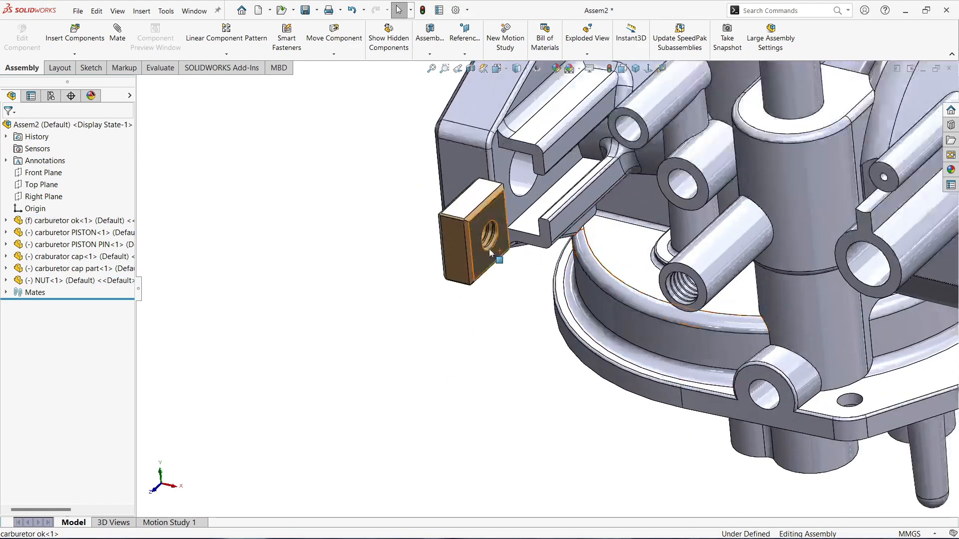
scroll(493, 248, up, 2)
click(463, 229)
scroll(463, 229, up, 3)
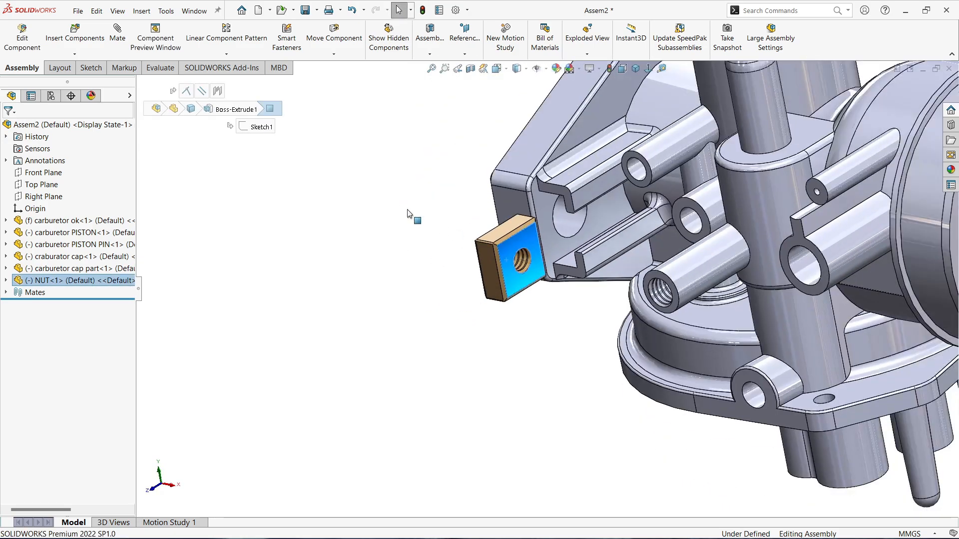
click(411, 214)
click(552, 95)
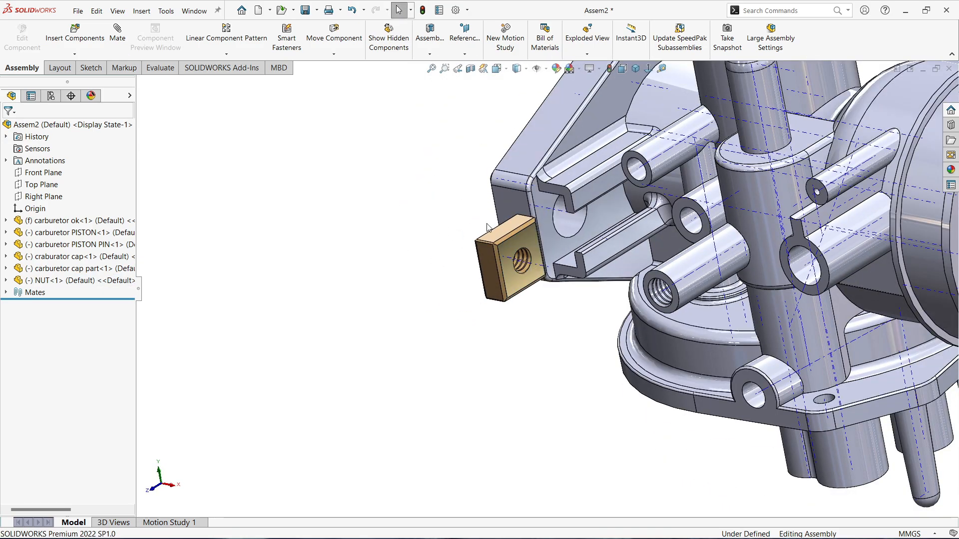
- Mate the axis of the nut's threaded hole concentric with the axis of the flange's bolt hole
scroll(536, 272, down, 5)
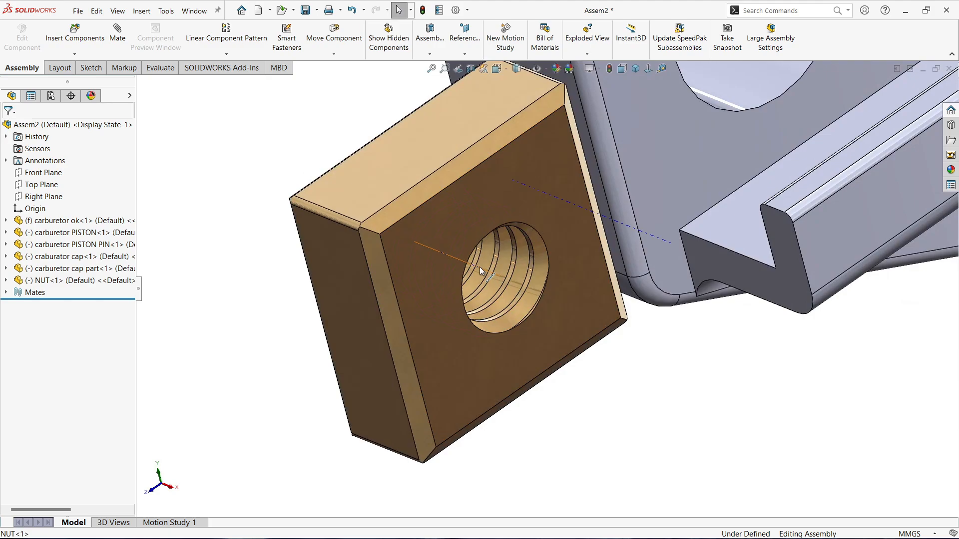
click(480, 266)
scroll(480, 267, up, 3)
ctrl+click(604, 228)
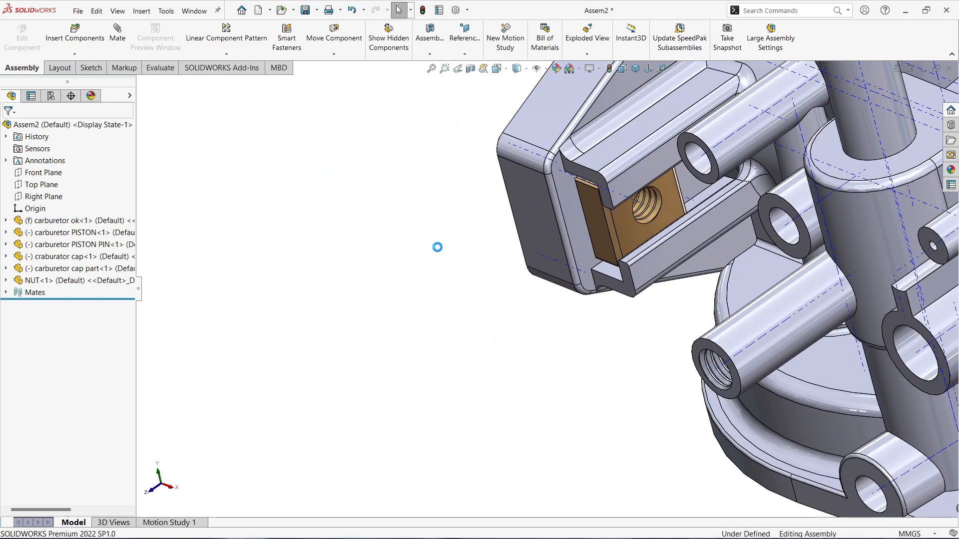
- Start Copy with Mates for the nut in the flange slot and advance to choosing the new mate references
middle_drag(648, 245, 702, 199)
scroll(610, 235, up, 5)
middle_drag(571, 186, 630, 194)
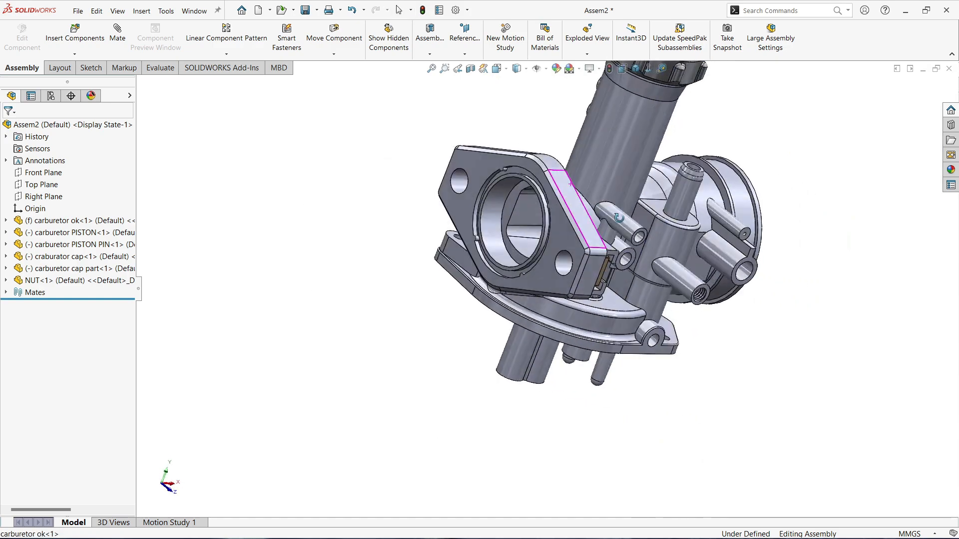
scroll(476, 195, down, 3)
middle_drag(477, 195, 472, 210)
middle_drag(682, 284, 620, 302)
scroll(739, 380, down, 3)
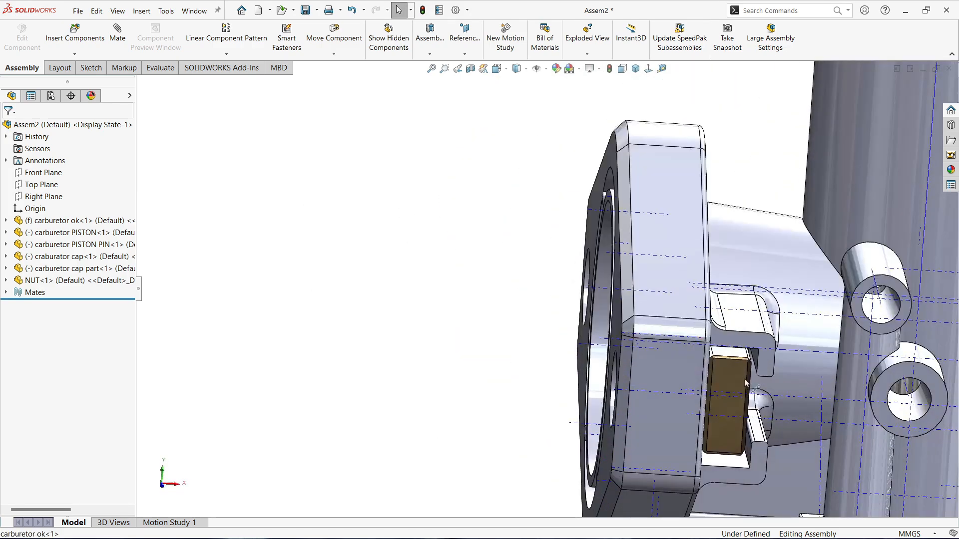
right_click(740, 379)
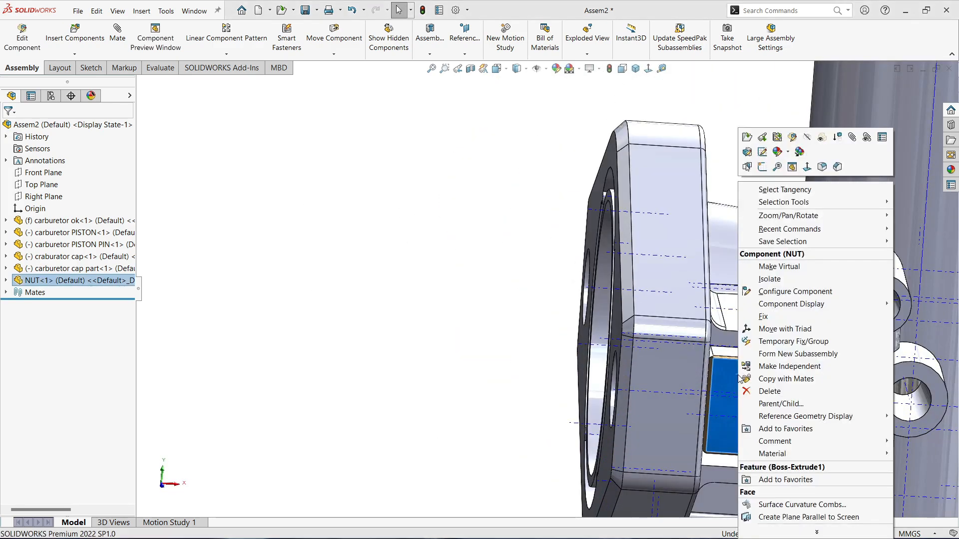
click(782, 379)
scroll(621, 320, up, 3)
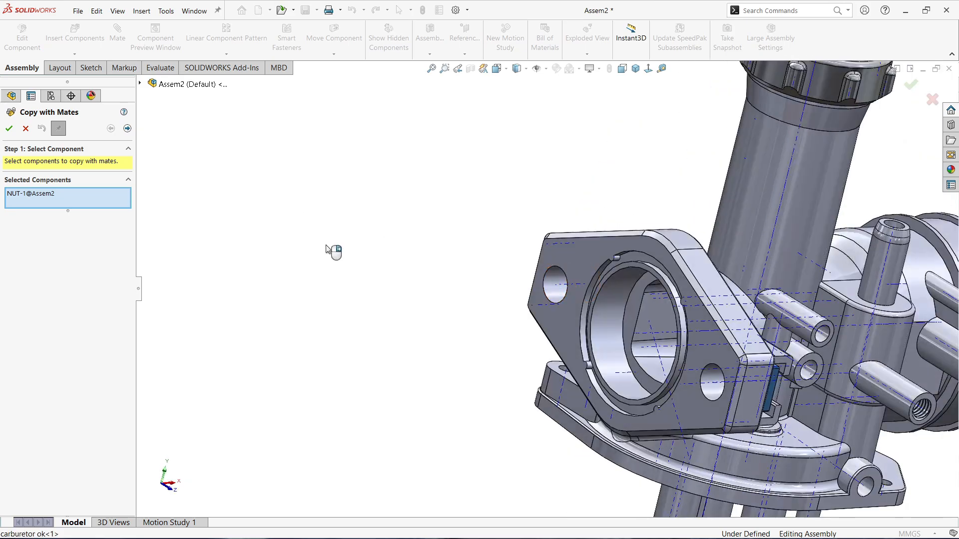
click(128, 129)
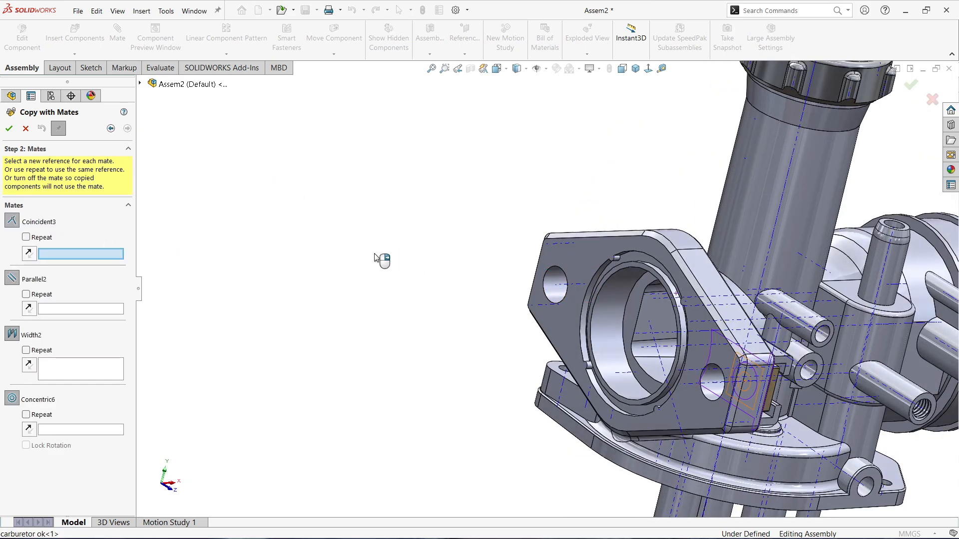
- For the copied nut, reference the flange's back face at the opposite bolt hole for Coincident3 and the adjacent end face for Parallel2
middle_drag(376, 258, 585, 308)
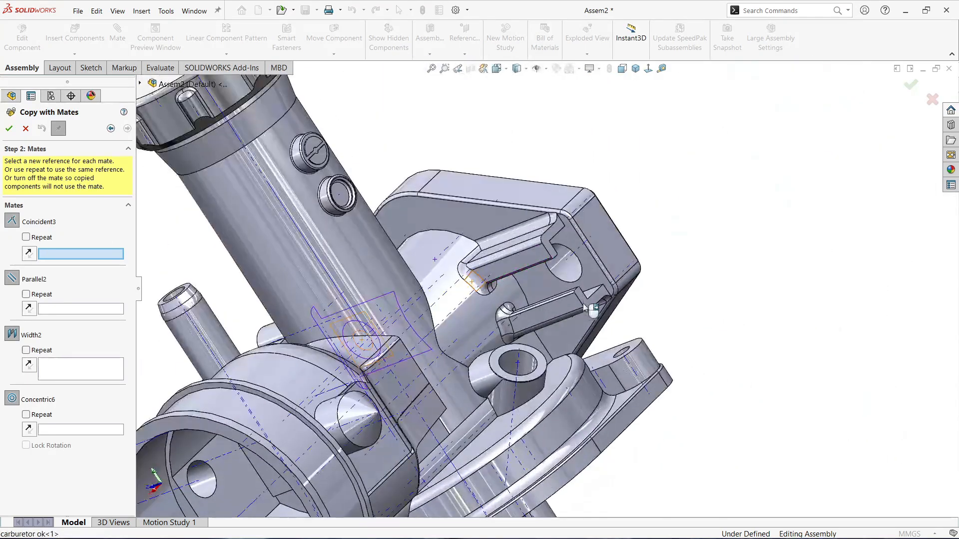
scroll(585, 308, down, 3)
click(591, 261)
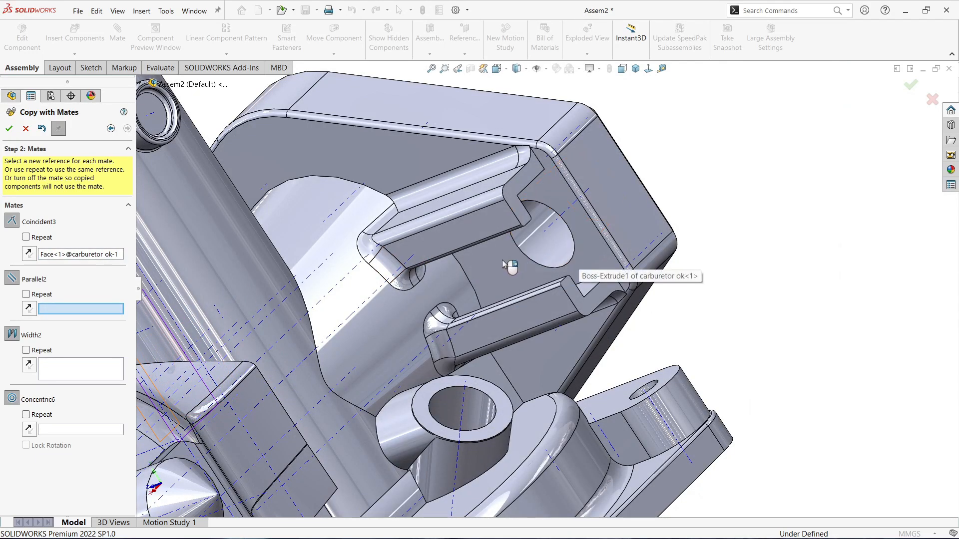
click(619, 218)
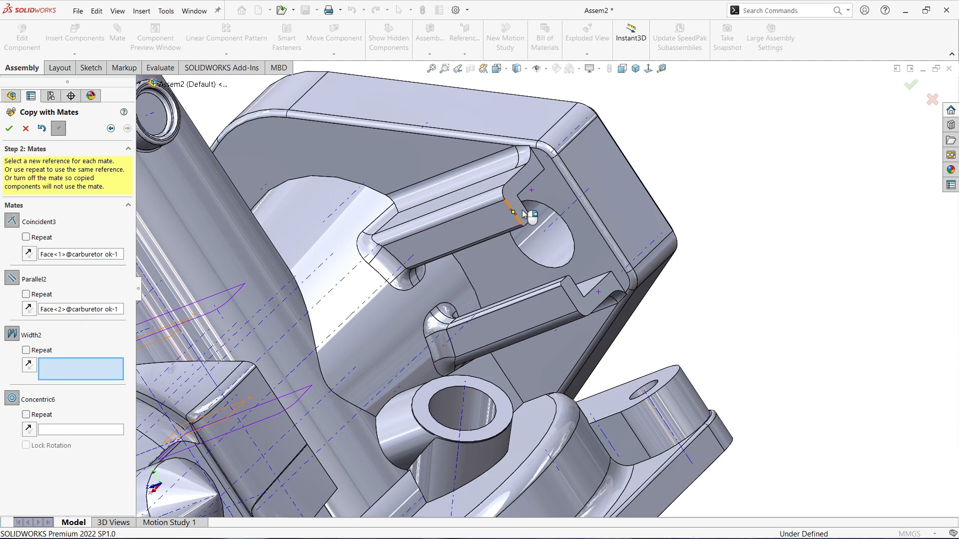
- Reference the opposite slot's two inner rail faces for Width2 and the bolt hole for Concentric6, and place the copied nut
middle_drag(524, 214, 612, 300)
scroll(539, 219, up, 1)
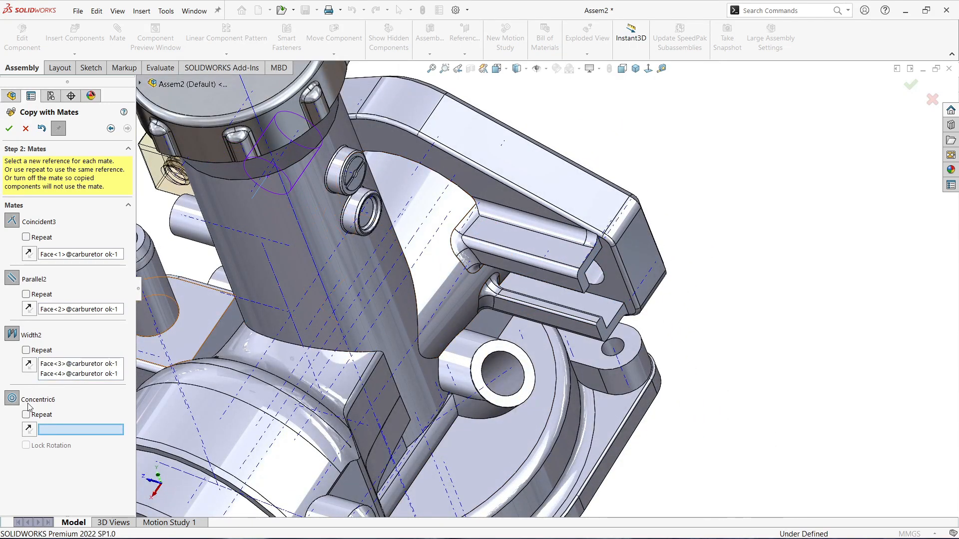
scroll(680, 261, down, 2)
click(706, 242)
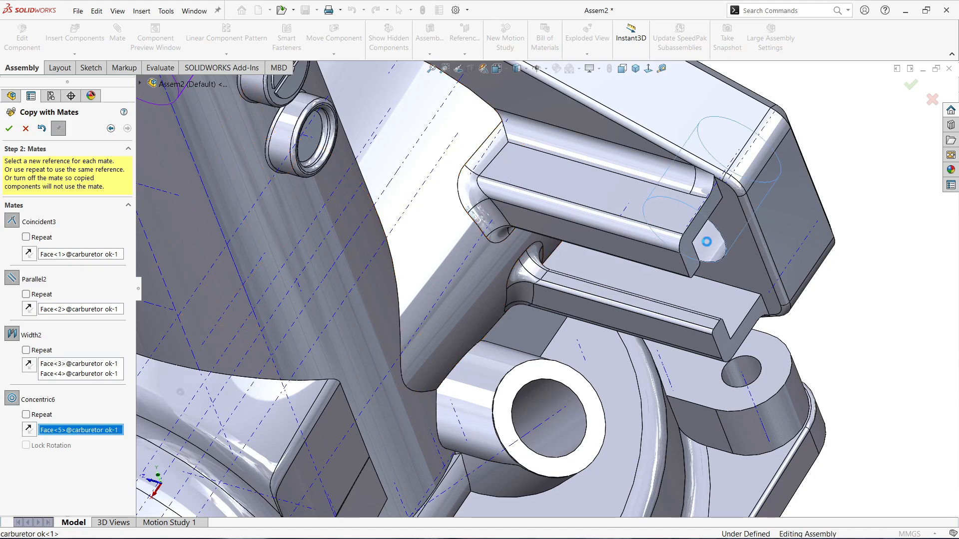
scroll(410, 242, up, 3)
middle_drag(407, 241, 264, 162)
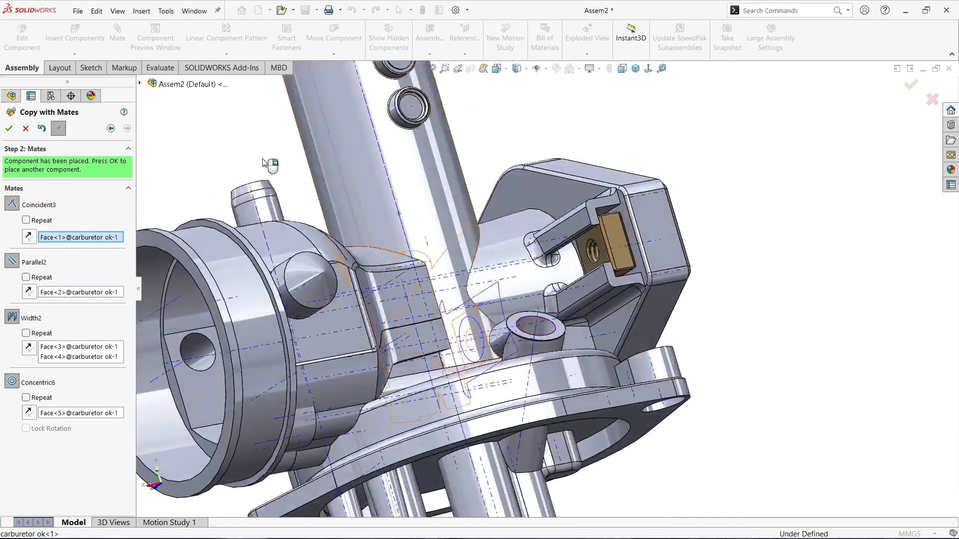
click(10, 130)
click(25, 133)
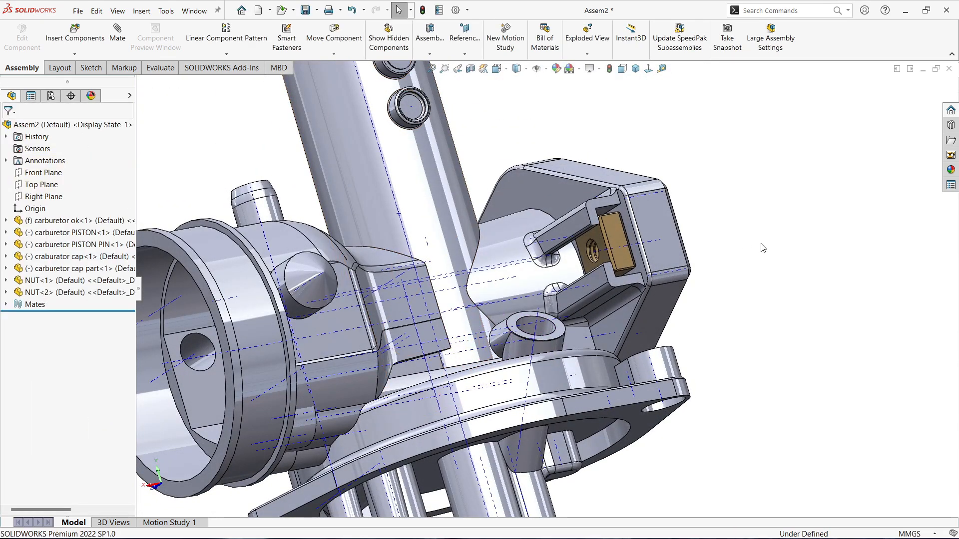
- Turn off the display of temporary axes in the assembly
scroll(559, 155, up, 4)
click(545, 69)
click(540, 74)
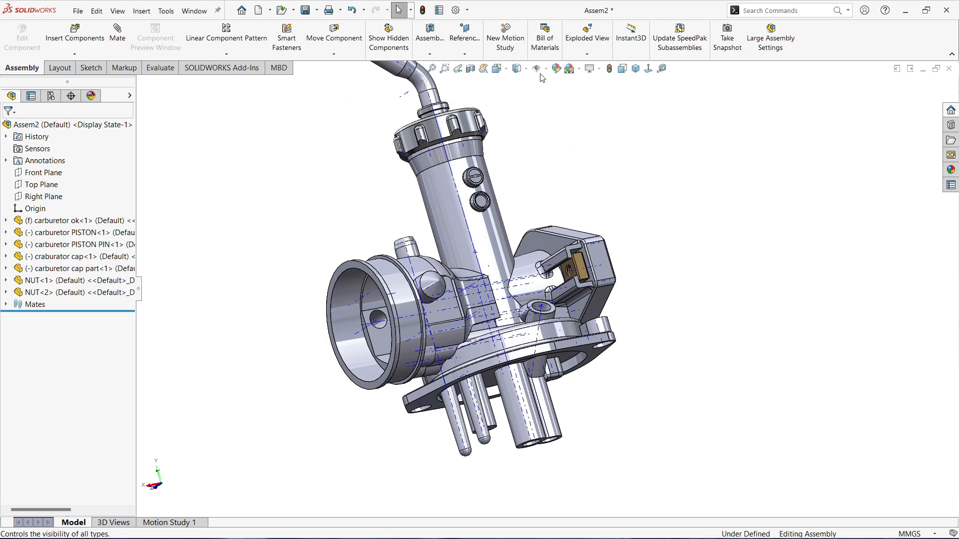
click(552, 99)
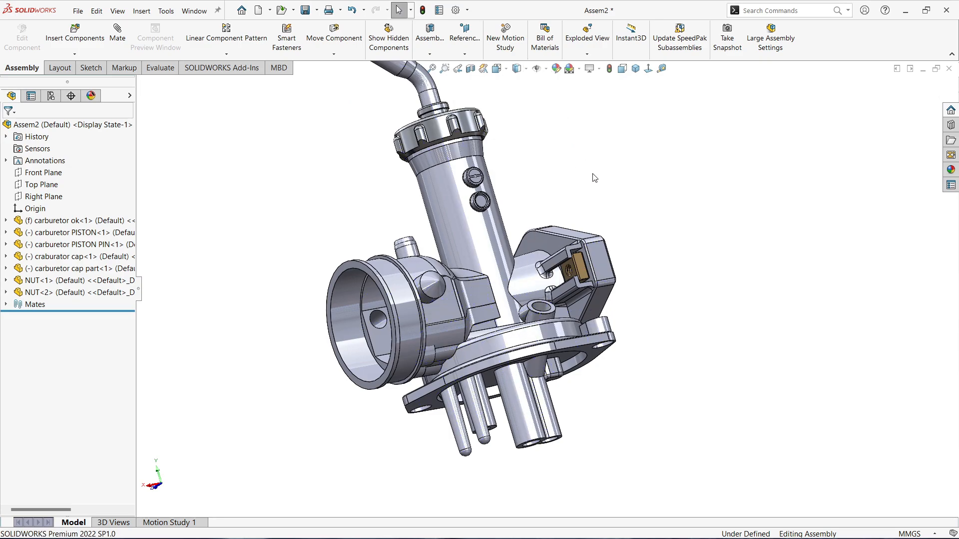
- Insert the CHOKE rod and CHOKEplate parts beside the carburetor's round intake opening
scroll(592, 178, up, 2)
middle_drag(593, 178, 464, 388)
scroll(464, 387, down, 4)
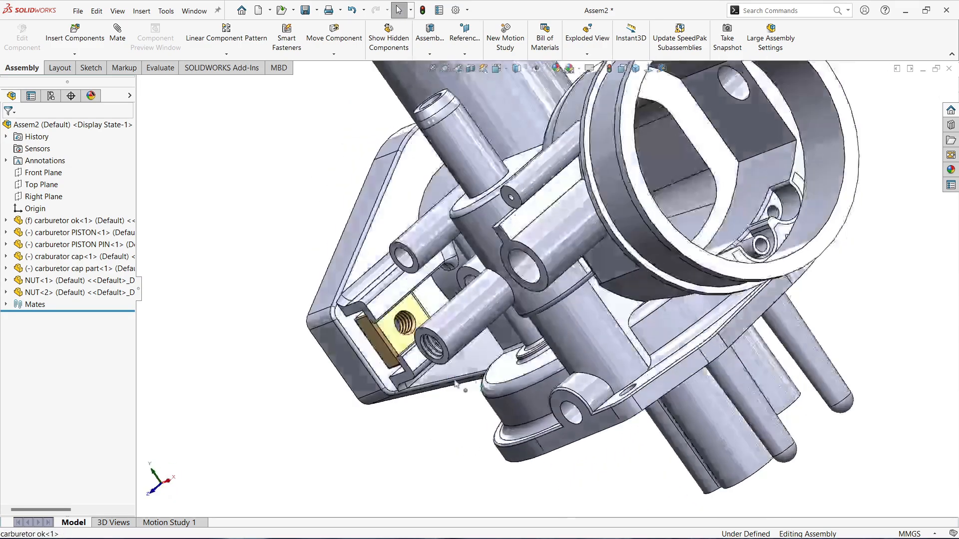
scroll(469, 380, up, 4)
middle_drag(515, 260, 571, 302)
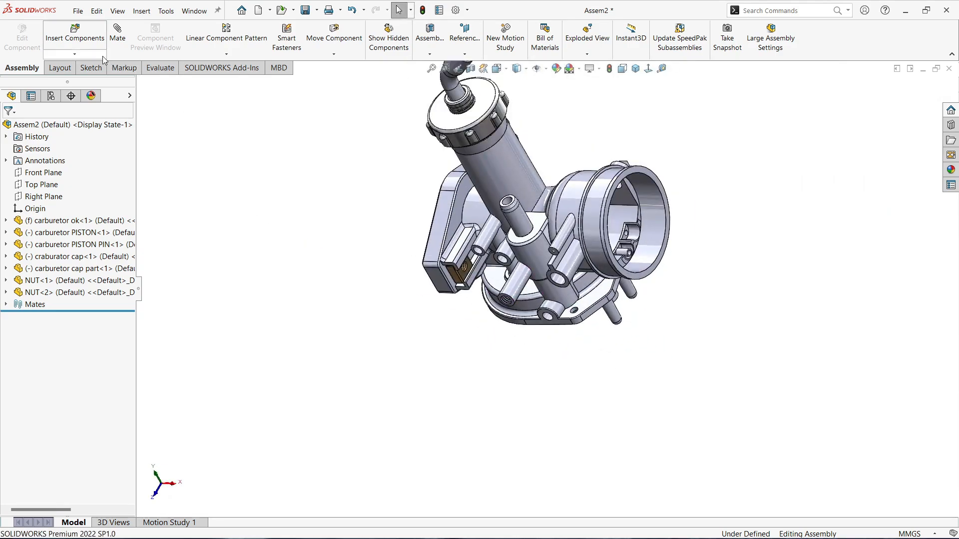
click(95, 45)
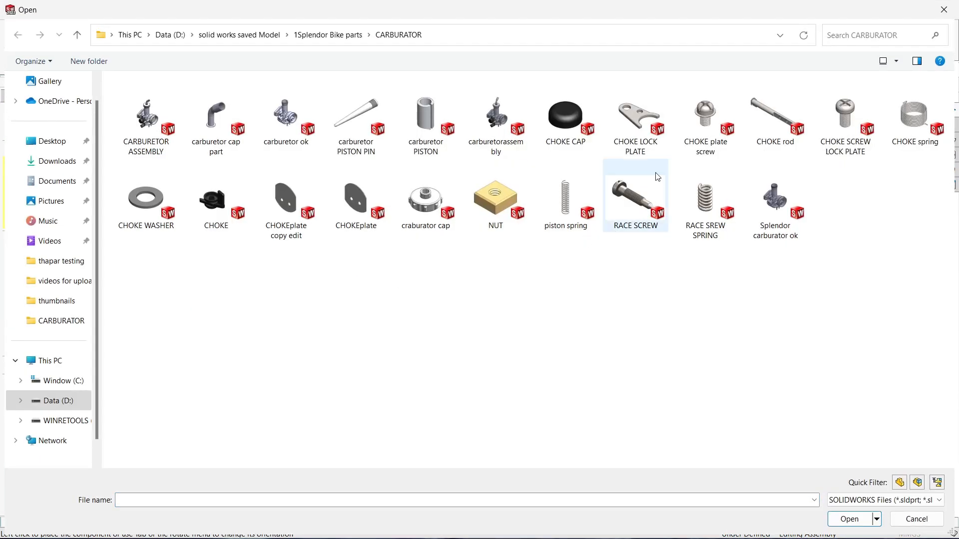
click(786, 120)
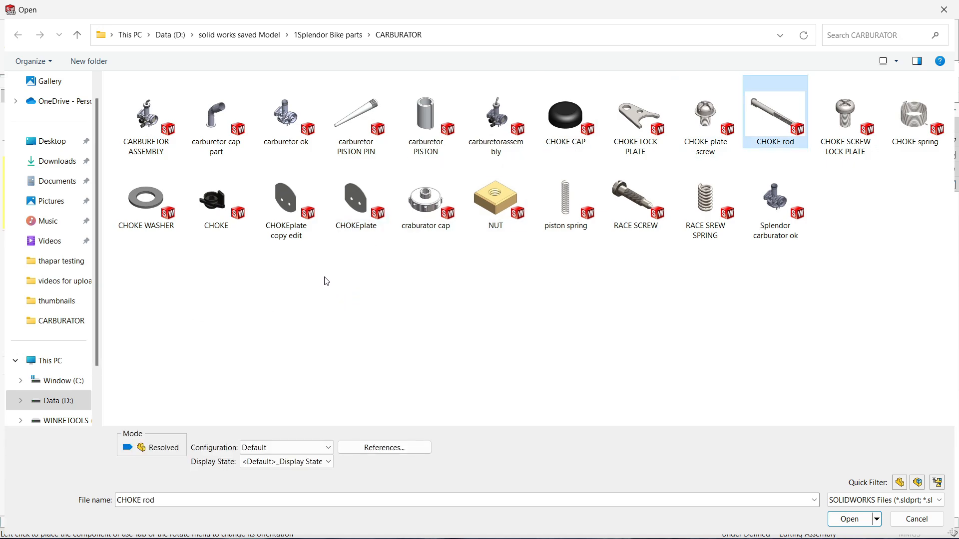
click(844, 520)
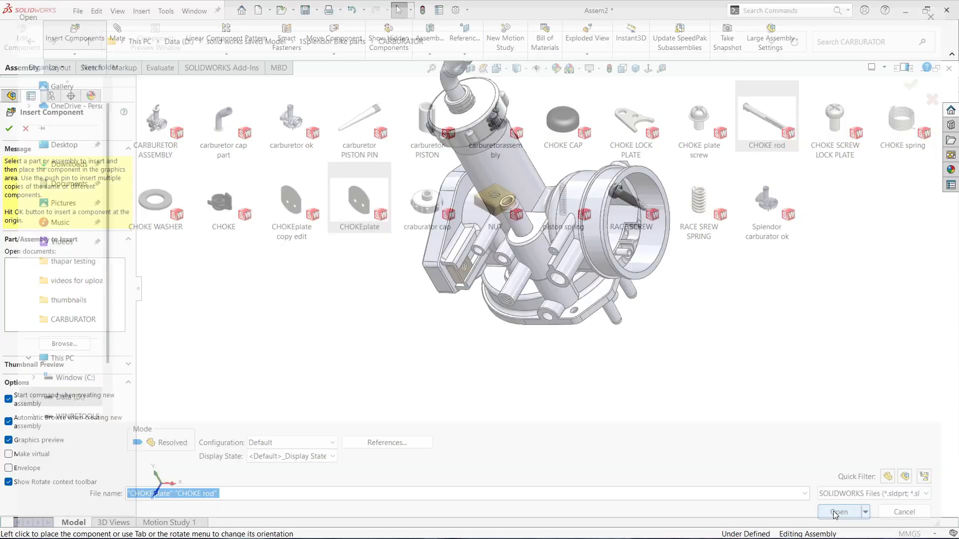
click(754, 270)
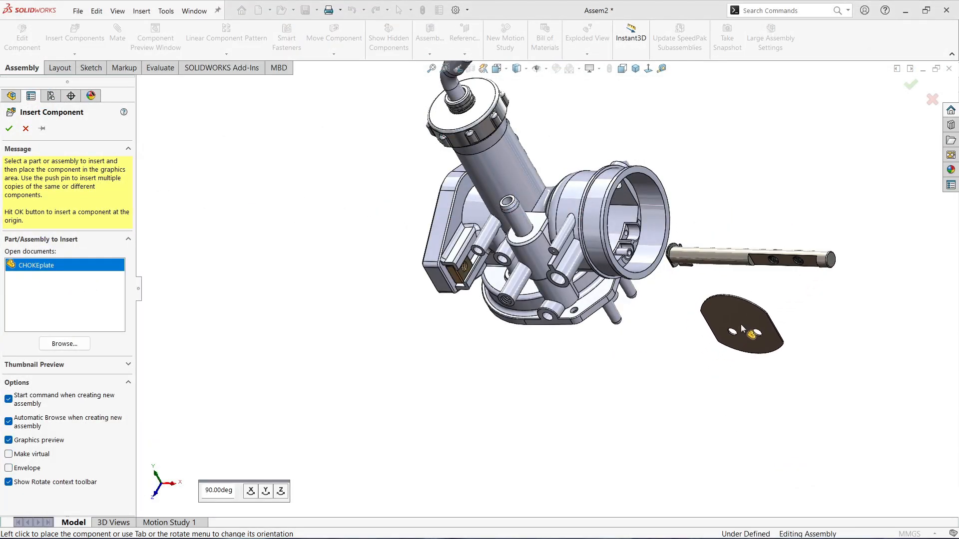
click(742, 326)
- Rotate the choke rod so that its flat with the two screw holes faces outward
right_drag(694, 257, 852, 250)
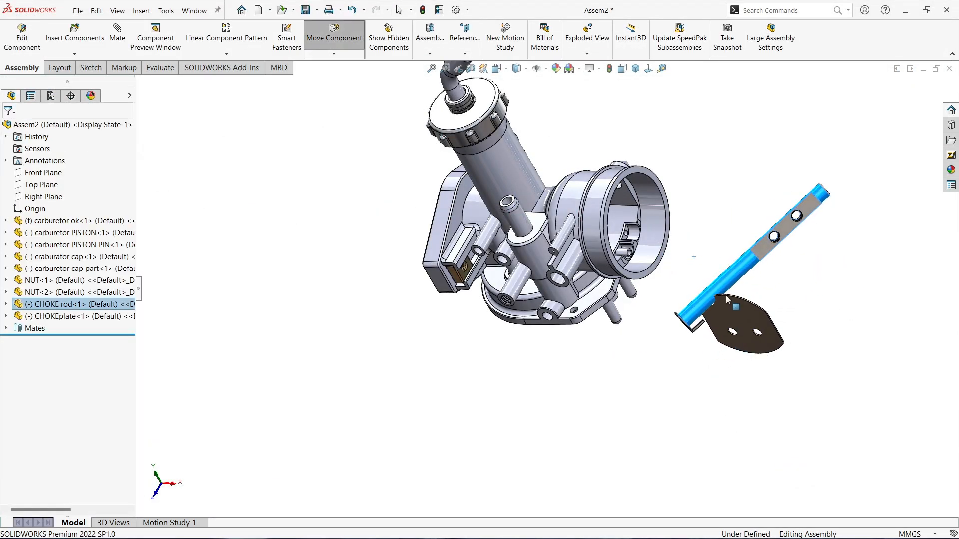
middle_drag(689, 277, 557, 257)
scroll(703, 227, down, 3)
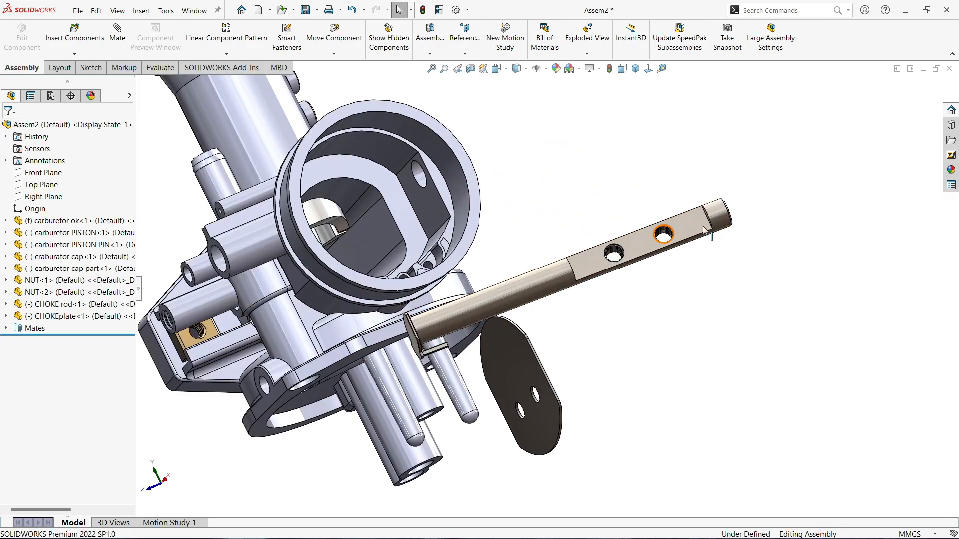
- Mate the choke rod's cylindrical face concentric with the cross hole inside the carburetor's round intake opening
click(592, 276)
ctrl+click(420, 171)
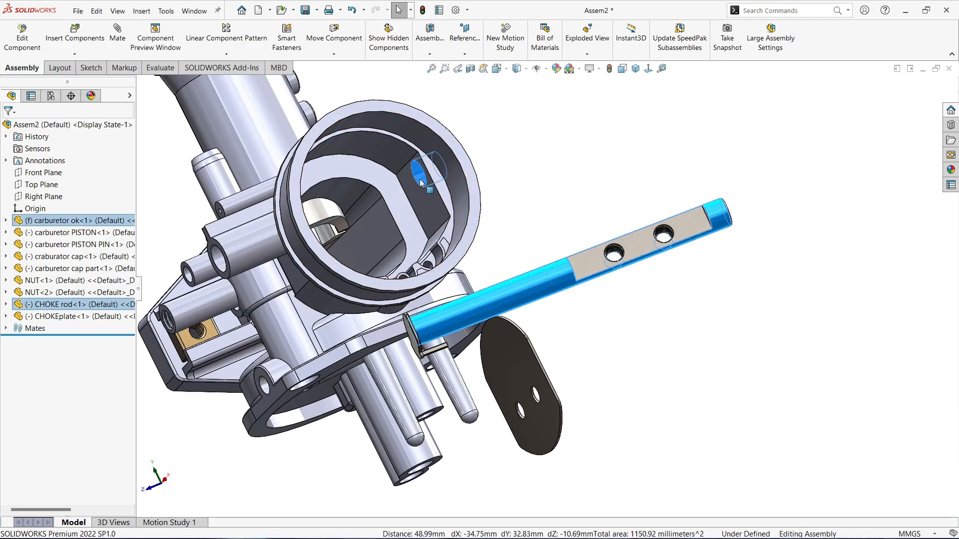
click(495, 172)
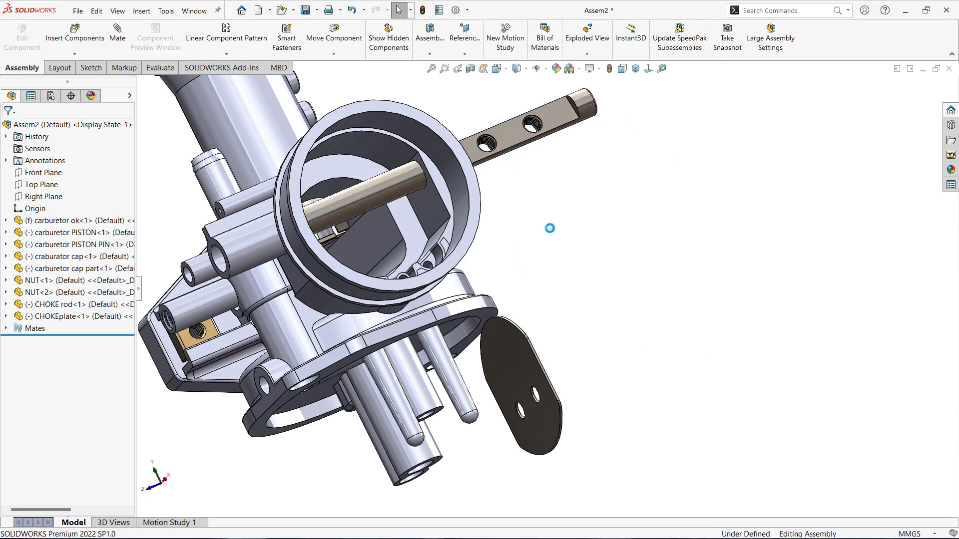
- Slide the choke rod along its bore and out of the body's side boss until its drilled flat is clear
drag(402, 175, 242, 247)
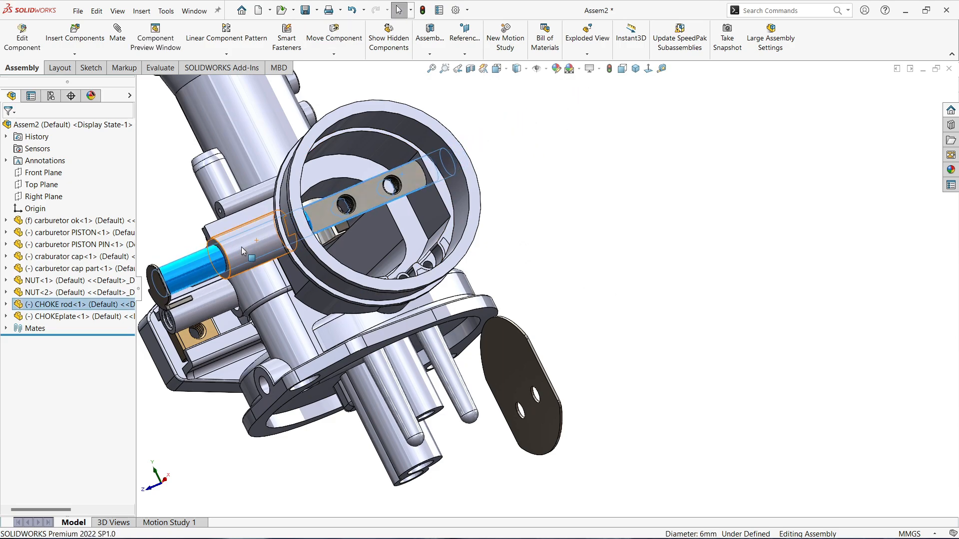
scroll(388, 250, up, 3)
middle_drag(387, 250, 382, 372)
scroll(452, 262, down, 5)
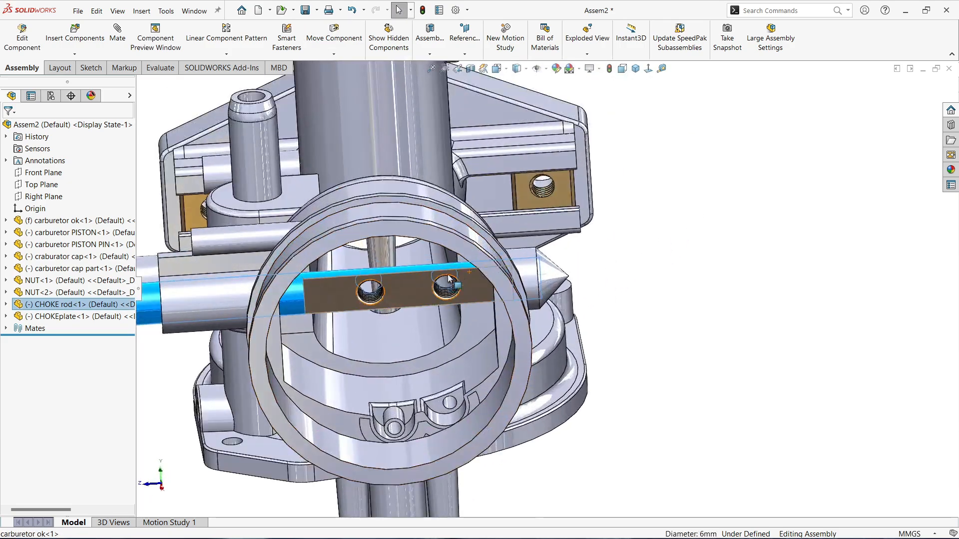
drag(426, 281, 272, 291)
click(648, 375)
middle_drag(479, 320, 434, 293)
scroll(434, 295, up, 3)
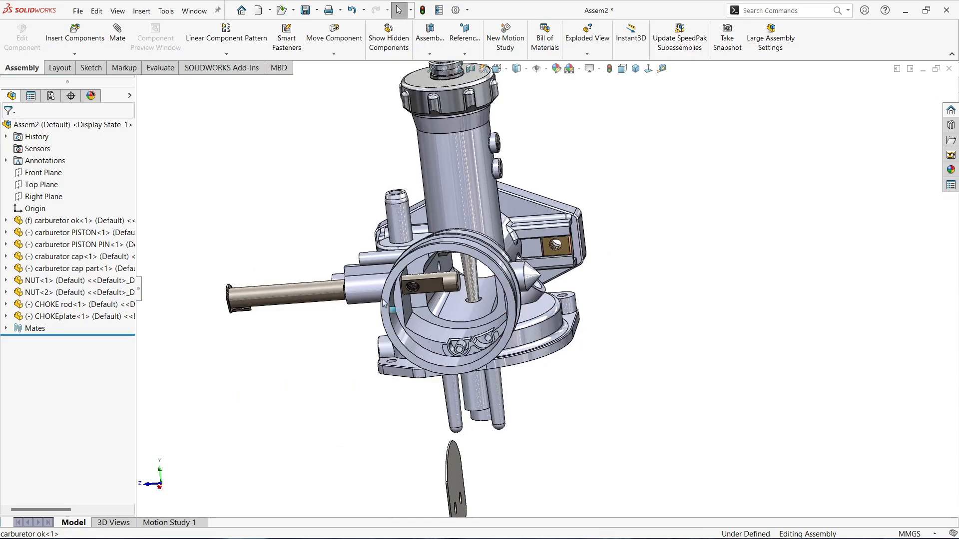
drag(274, 293, 180, 309)
- Rotate the choke plate, move it beside the rod, and mate its flat face coincident with the rod's drilled flat
right_drag(453, 474, 412, 308)
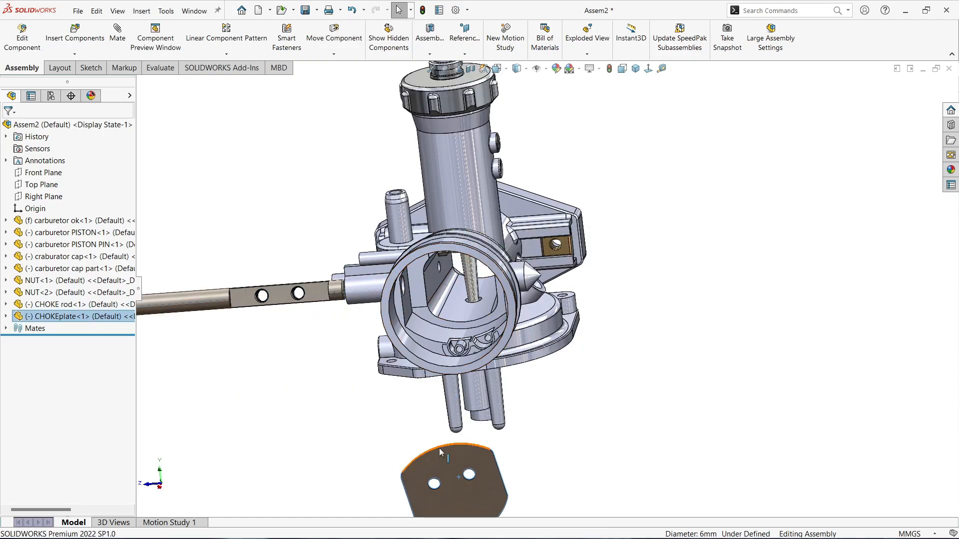
drag(439, 448, 296, 307)
scroll(266, 308, down, 3)
scroll(266, 308, up, 1)
middle_drag(265, 307, 496, 456)
click(328, 416)
click(460, 390)
middle_drag(460, 391, 325, 264)
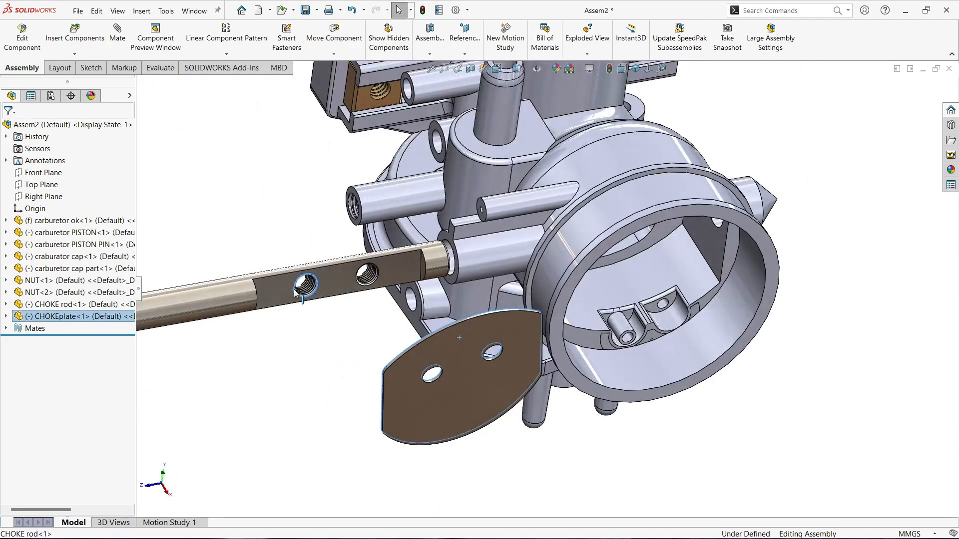
click(316, 283)
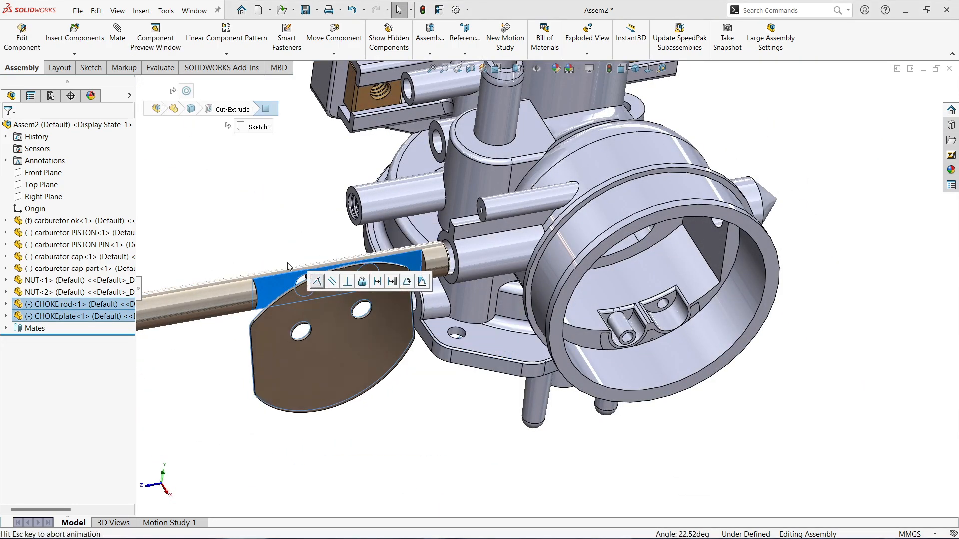
click(236, 248)
- Add a Width mate centring the choke plate's two straight edge faces between the end faces of the rod's flat recess
middle_drag(361, 315, 380, 270)
scroll(386, 260, down, 4)
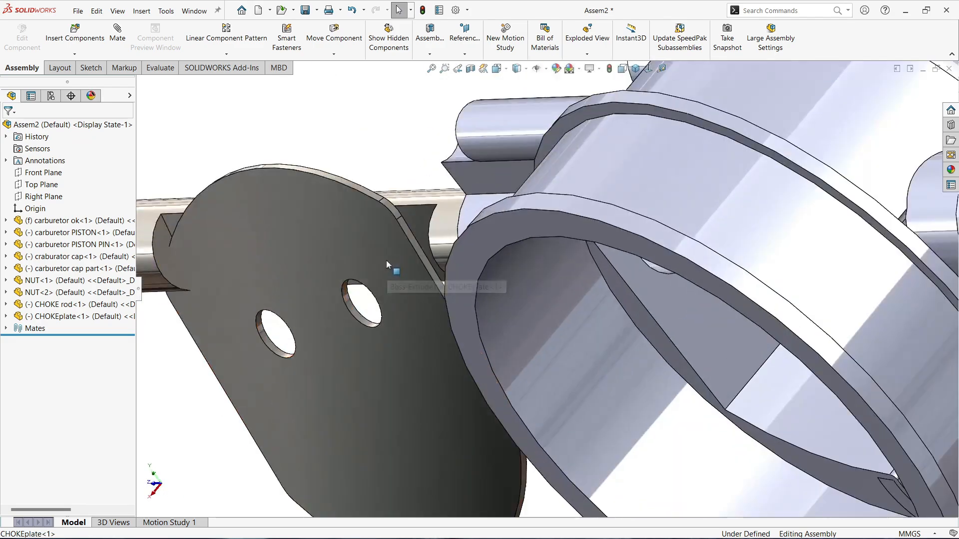
click(407, 232)
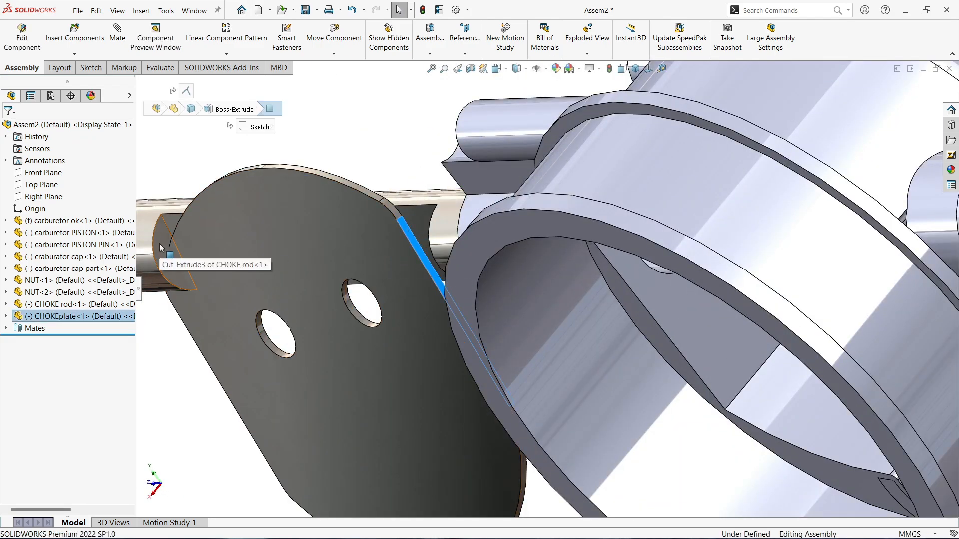
ctrl+click(160, 245)
scroll(200, 270, up, 4)
middle_drag(278, 315, 415, 279)
scroll(501, 262, down, 3)
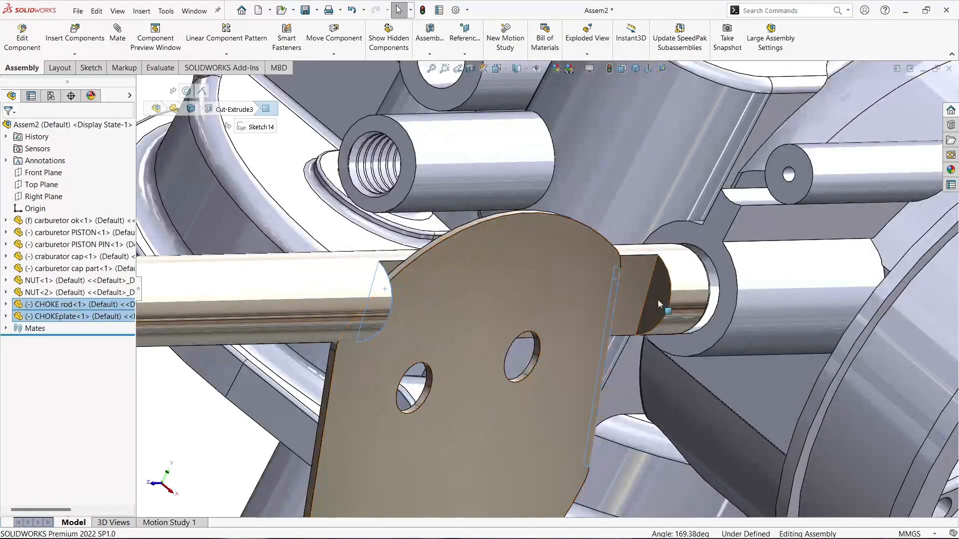
ctrl+click(331, 357)
click(361, 350)
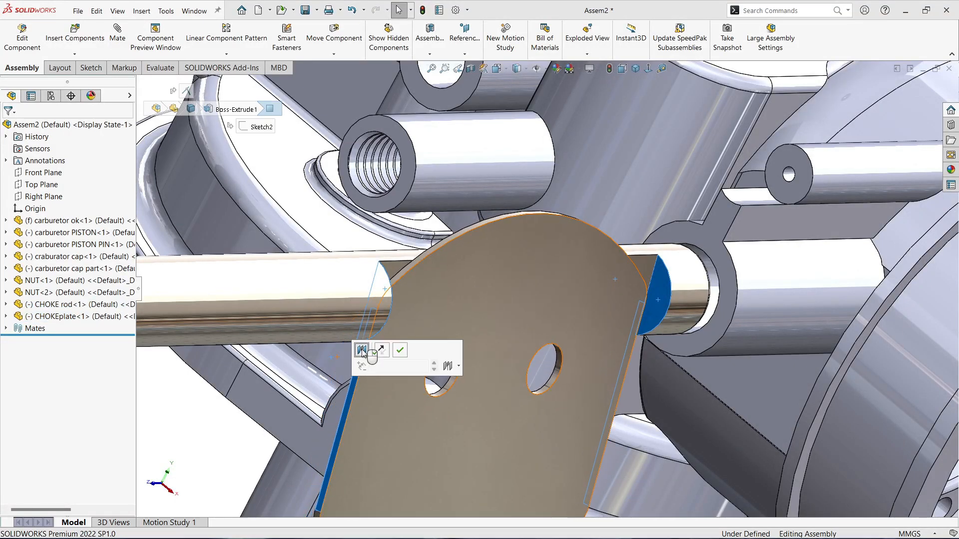
click(400, 348)
- Shift the choke plate so its holes lie near the rod's threaded holes, and turn on the display of temporary axes
scroll(409, 361, up, 4)
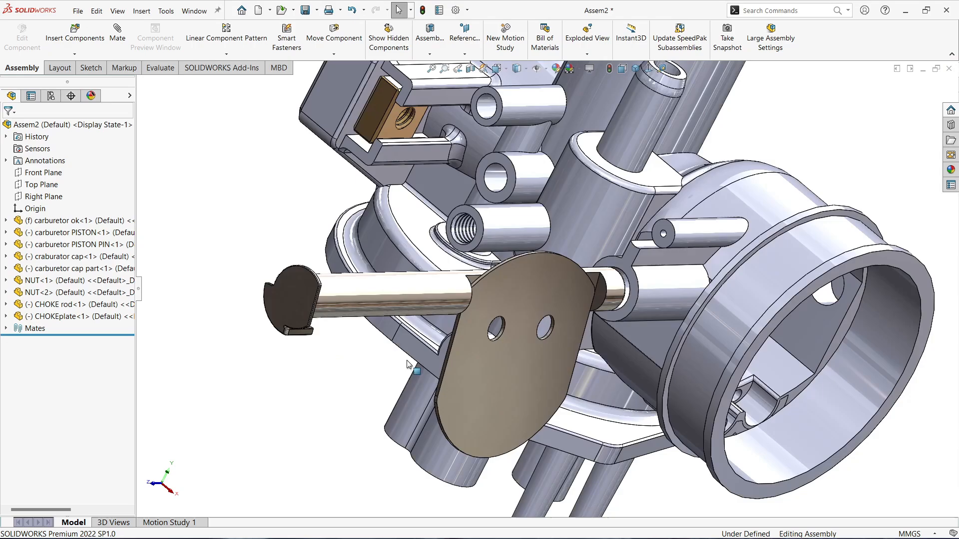
drag(496, 423, 504, 379)
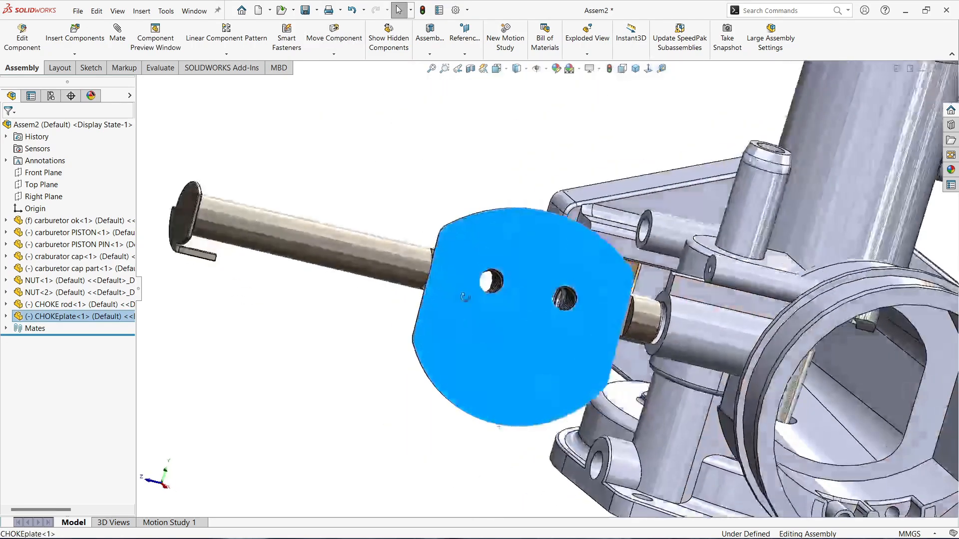
drag(523, 339, 502, 360)
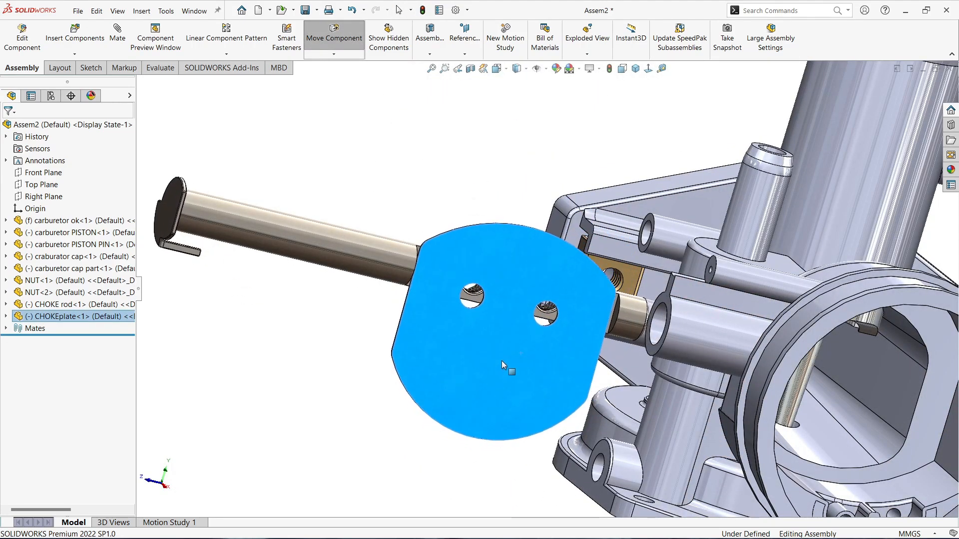
click(297, 370)
middle_drag(443, 276, 425, 286)
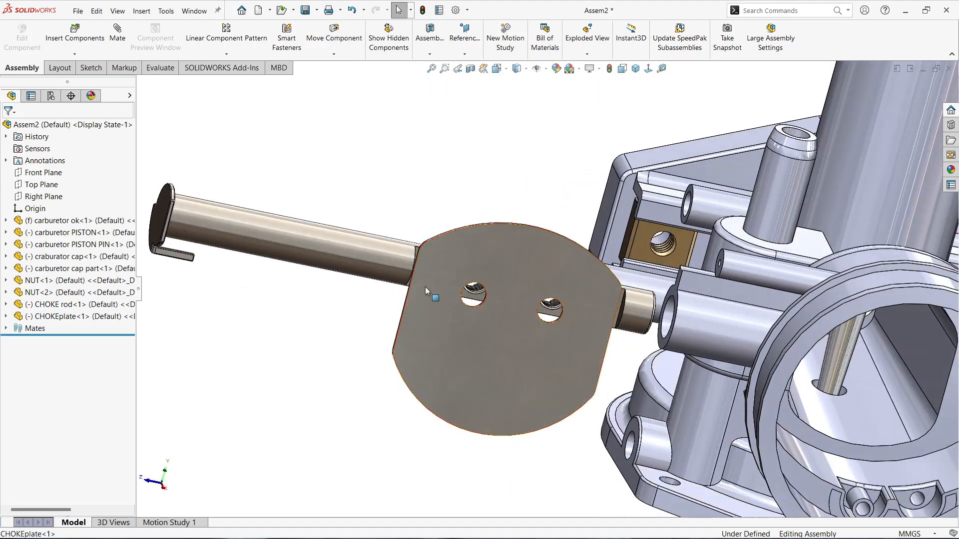
click(547, 71)
click(321, 318)
- Mate one choke plate hole concentric with the axis of the matching threaded hole in the choke rod
scroll(470, 312, down, 5)
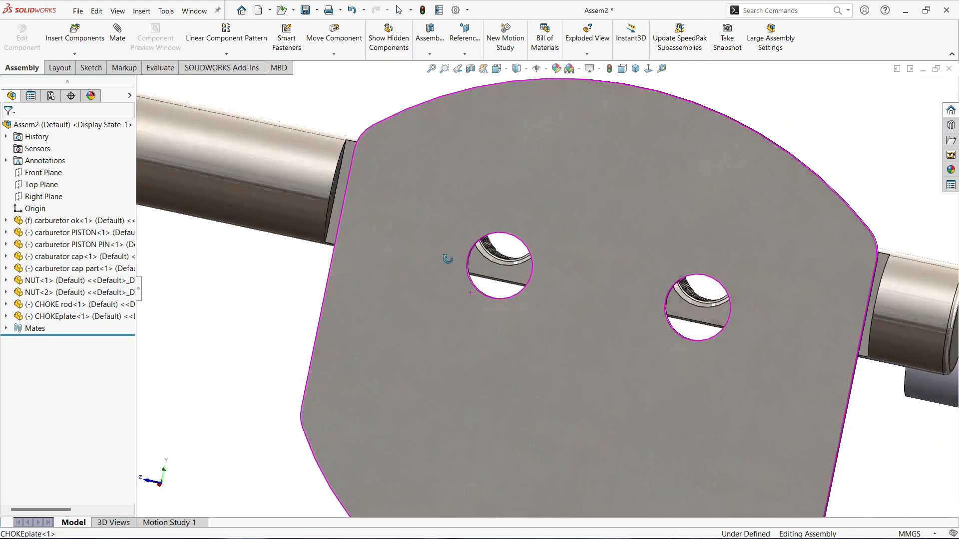
middle_drag(439, 253, 386, 335)
scroll(521, 305, down, 2)
middle_drag(486, 289, 538, 173)
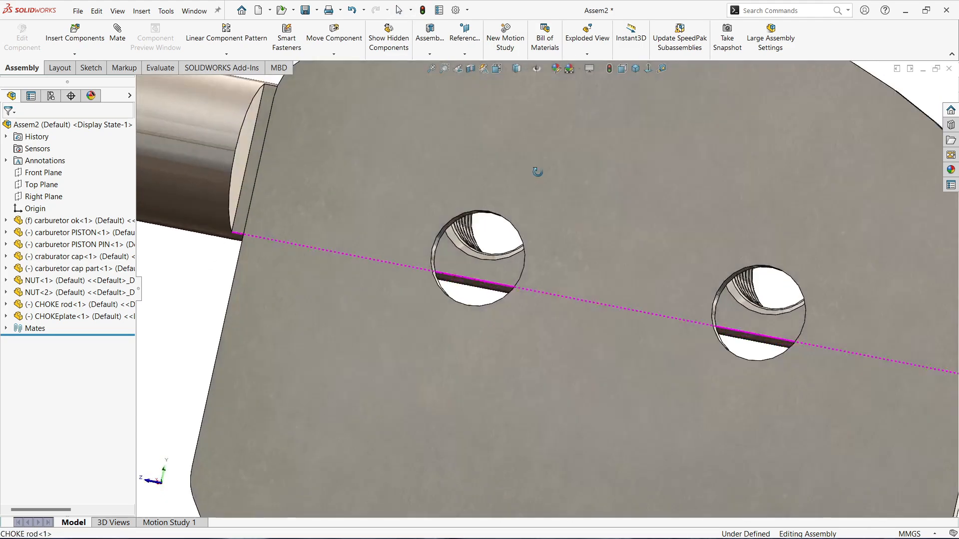
drag(538, 272, 495, 217)
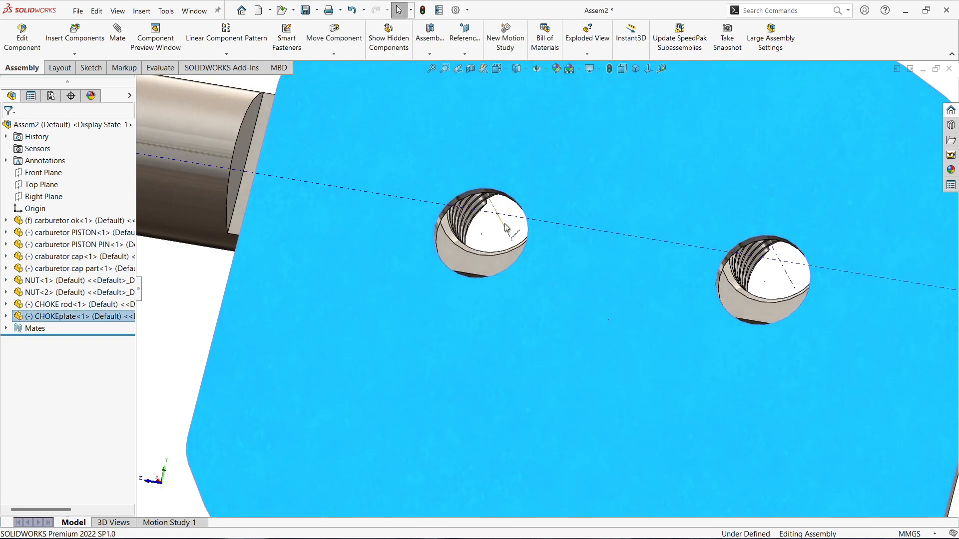
click(504, 224)
middle_drag(502, 231, 469, 283)
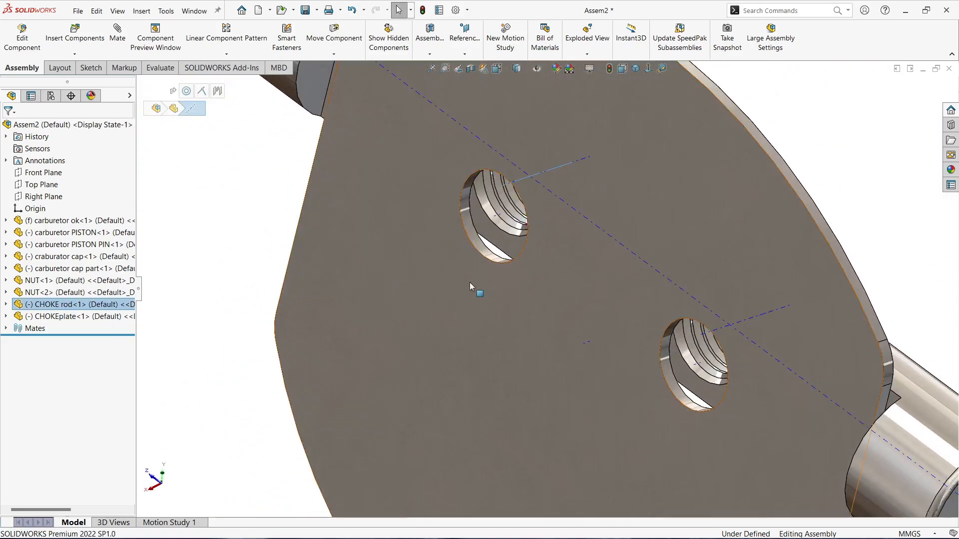
ctrl+click(480, 249)
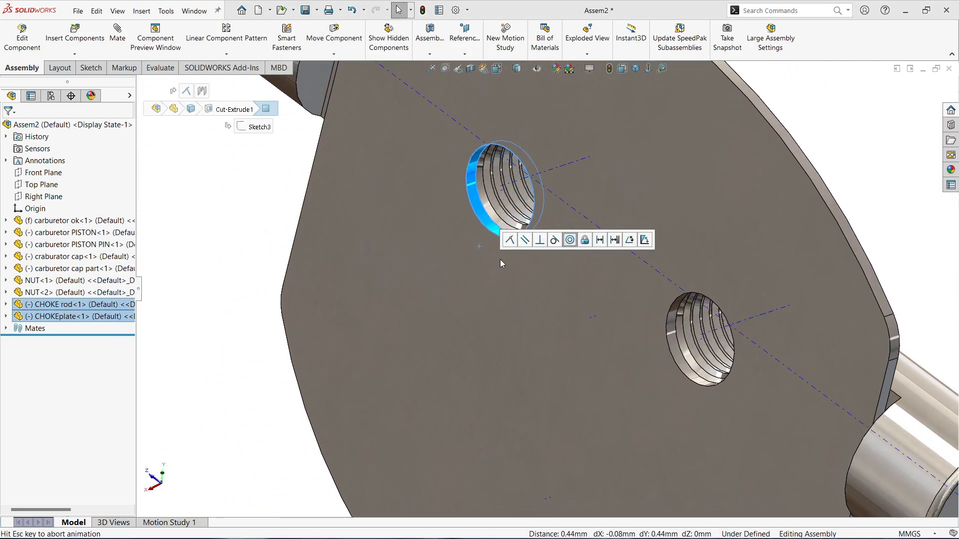
click(258, 261)
- Turn off the display of temporary axes in the assembly
scroll(542, 302, up, 6)
middle_drag(542, 304, 564, 245)
scroll(551, 272, up, 3)
middle_drag(465, 212, 398, 152)
scroll(468, 146, up, 4)
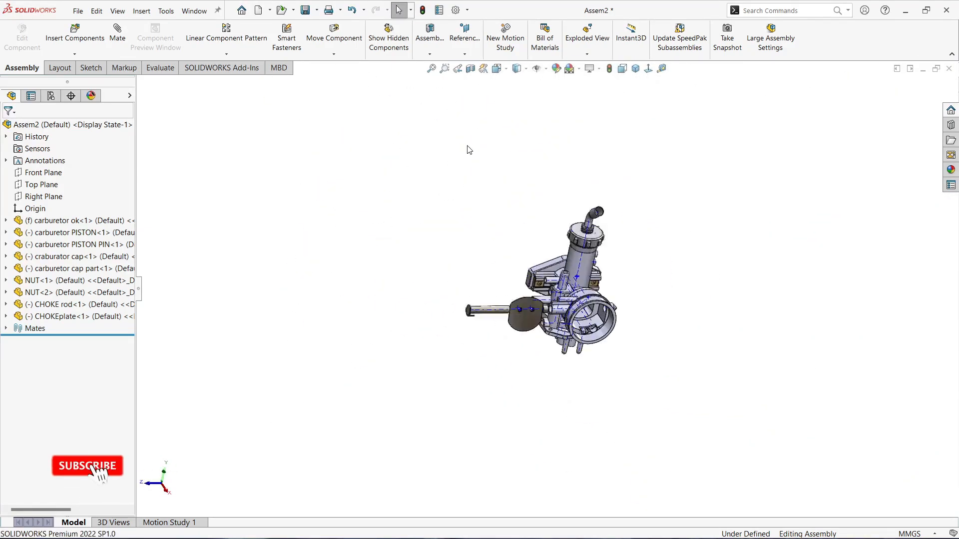
scroll(467, 146, down, 3)
scroll(558, 257, up, 4)
scroll(619, 356, down, 4)
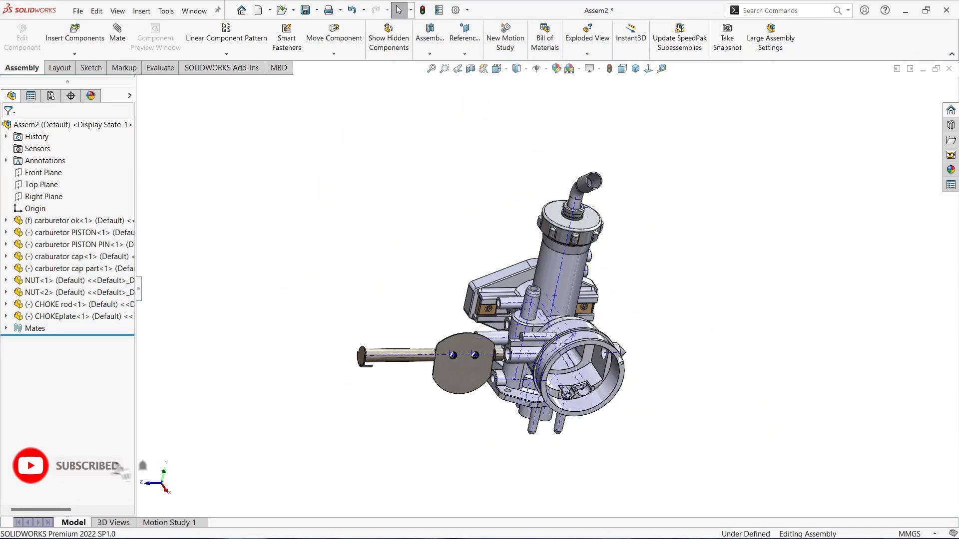
click(545, 69)
click(551, 95)
click(448, 157)
scroll(490, 333, up, 1)
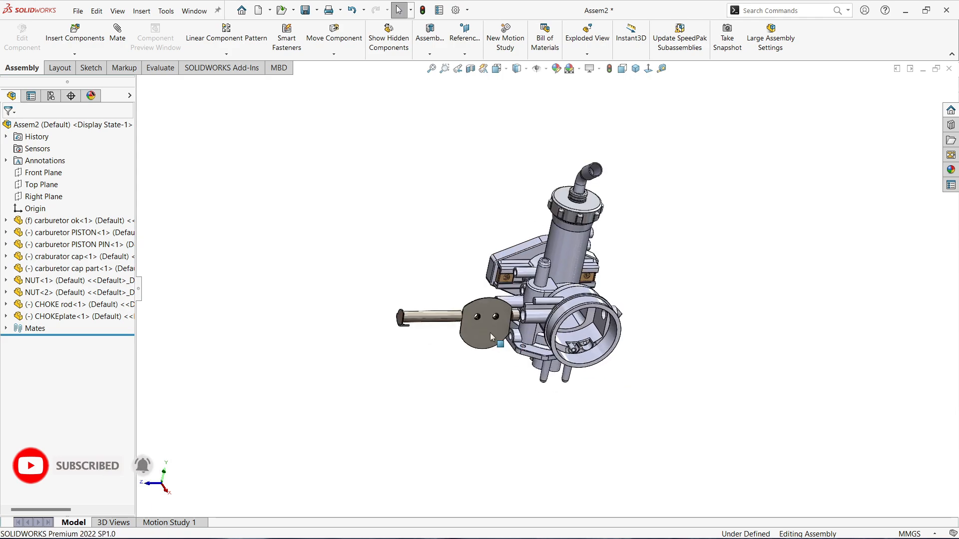
- Slide the choke rod with its plate back into the body so the plate sits inside the round intake opening
click(437, 318)
drag(438, 320, 526, 325)
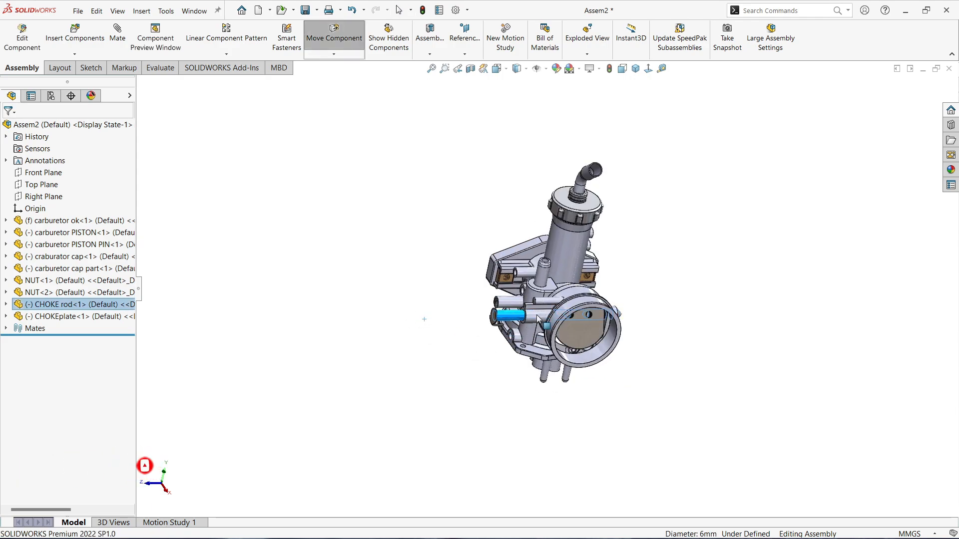
click(630, 344)
scroll(622, 342, down, 4)
middle_drag(594, 327, 535, 255)
mouse_move(552, 300)
mouse_down()
mouse_move(507, 302)
mouse_move(549, 303)
mouse_up()
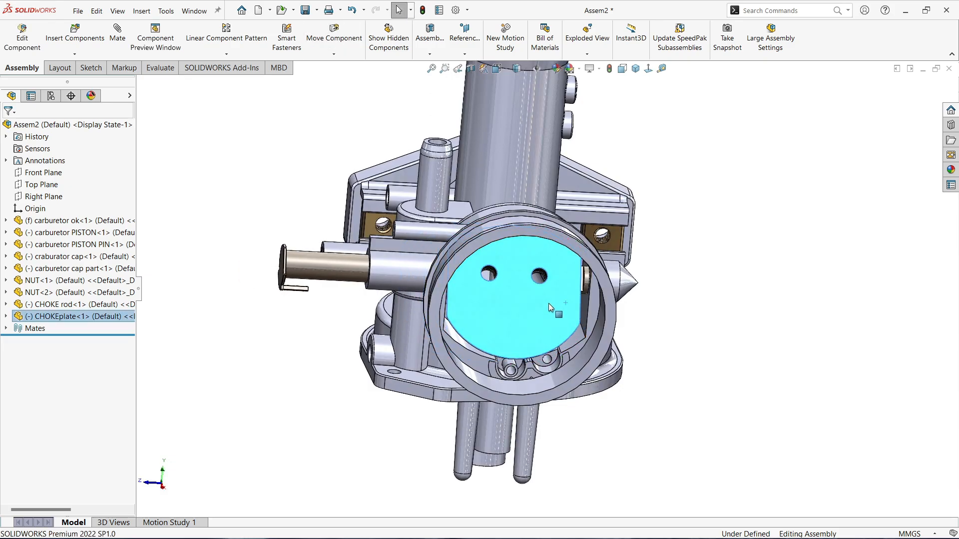
- Add a Width mate centring the choke plate's two straight edge faces between the flat inner side walls of the intake
middle_drag(549, 303, 521, 305)
scroll(522, 304, up, 1)
scroll(521, 306, down, 3)
click(433, 274)
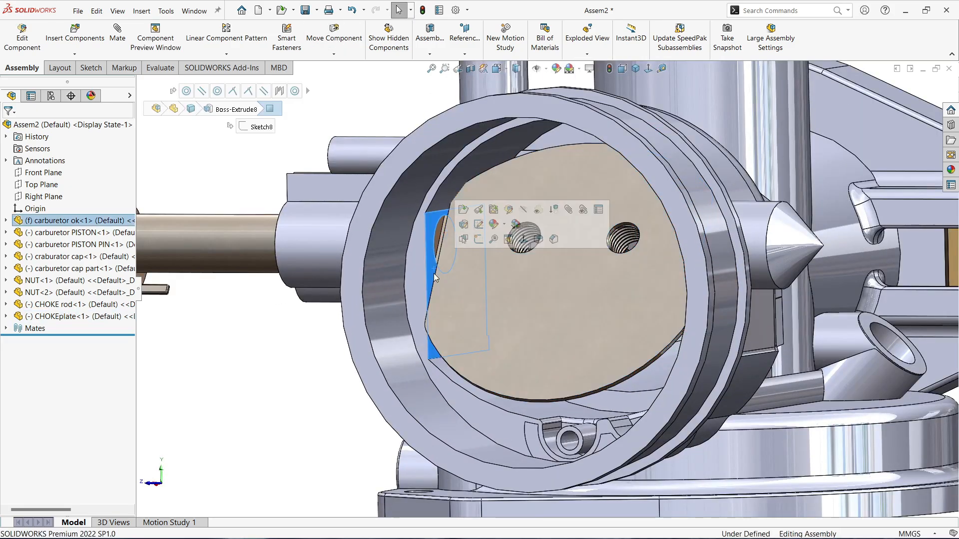
middle_drag(433, 274, 475, 261)
scroll(475, 261, down, 6)
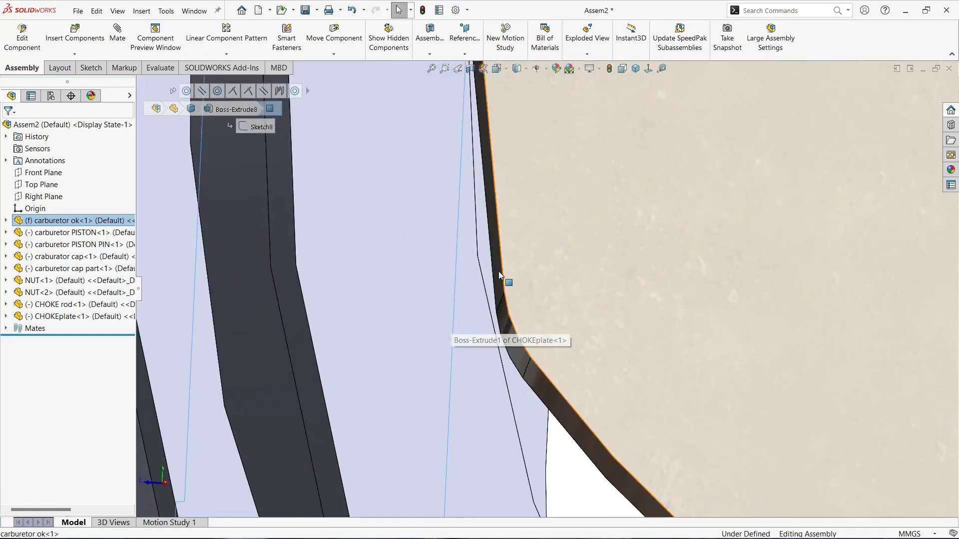
click(505, 283)
scroll(719, 304, up, 8)
scroll(840, 298, down, 4)
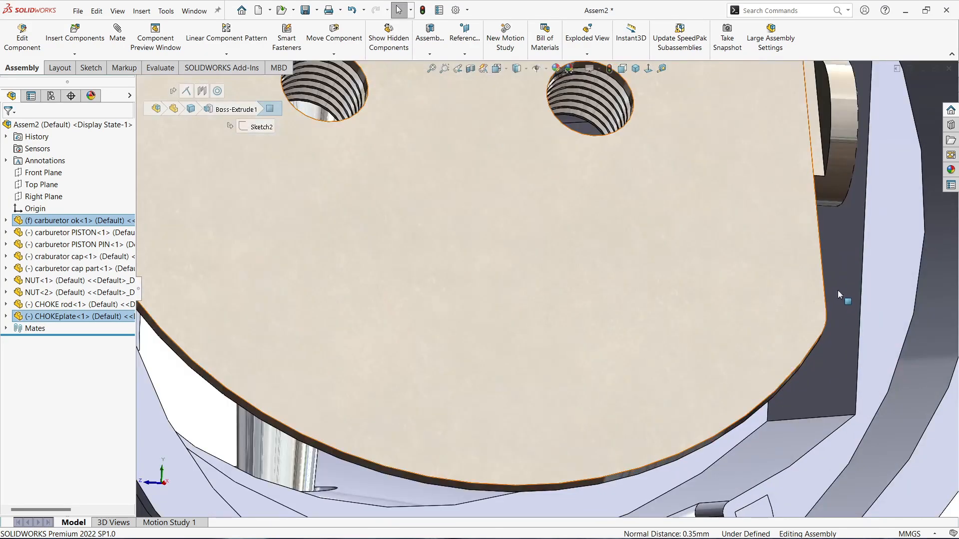
ctrl+click(838, 290)
scroll(799, 299, up, 5)
scroll(758, 310, up, 5)
middle_drag(607, 291, 540, 284)
scroll(609, 295, down, 8)
ctrl+click(531, 259)
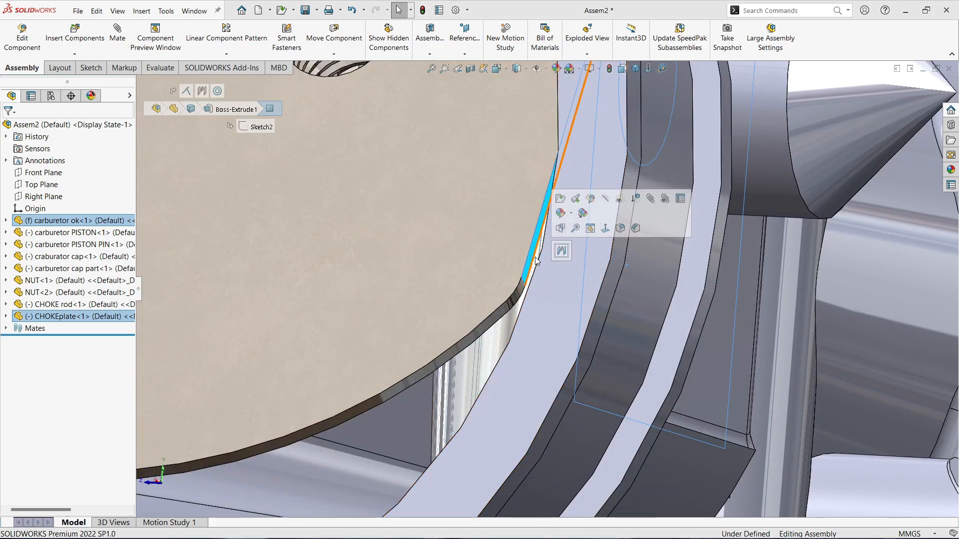
click(562, 252)
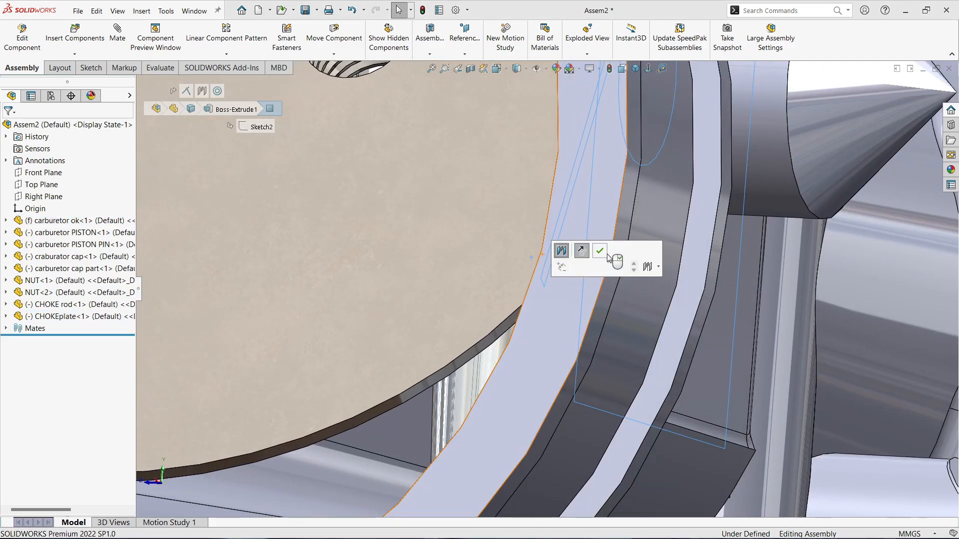
click(599, 251)
- Swing the choke plate about the rod's axis to set it across the intake opening
scroll(425, 310, up, 10)
click(524, 326)
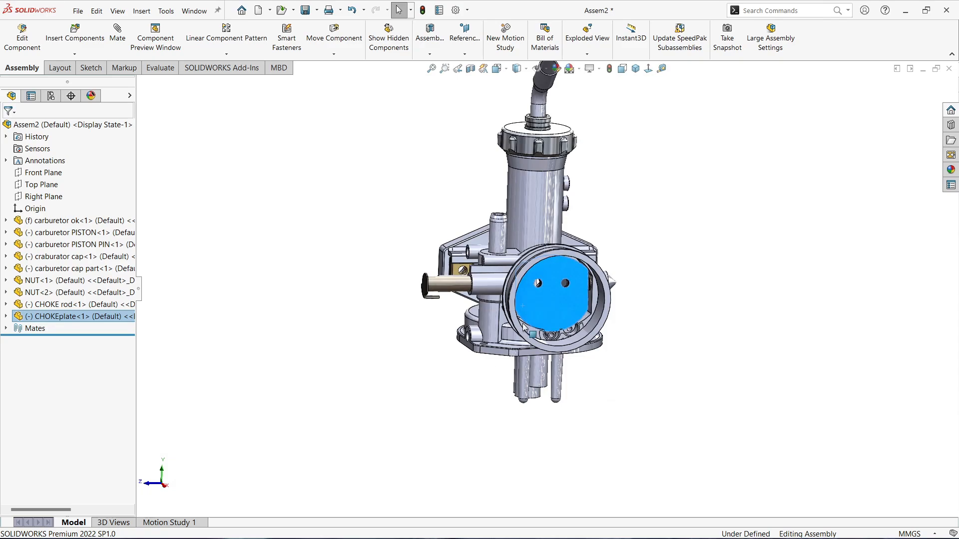
mouse_move(524, 327)
mouse_down()
mouse_move(532, 285)
mouse_move(531, 319)
mouse_up()
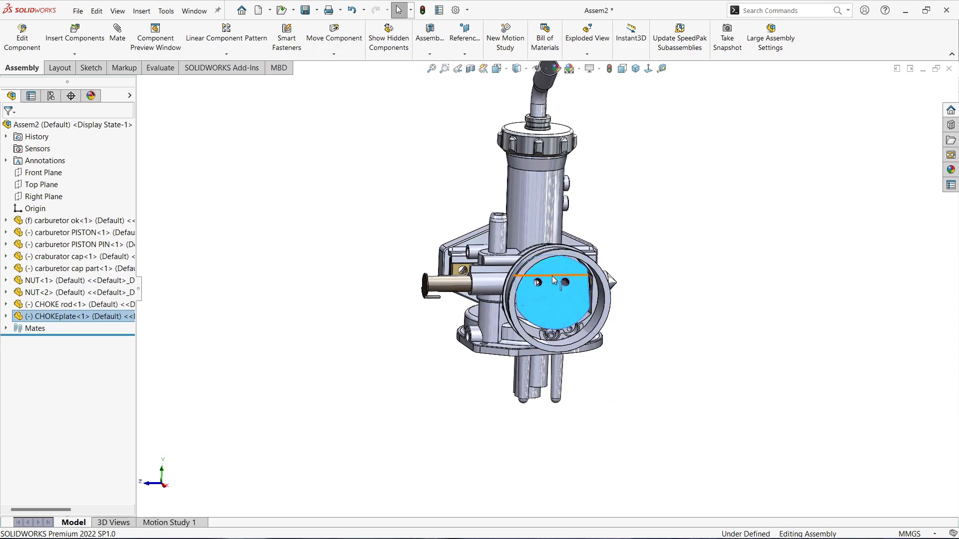
scroll(552, 277, down, 5)
click(354, 268)
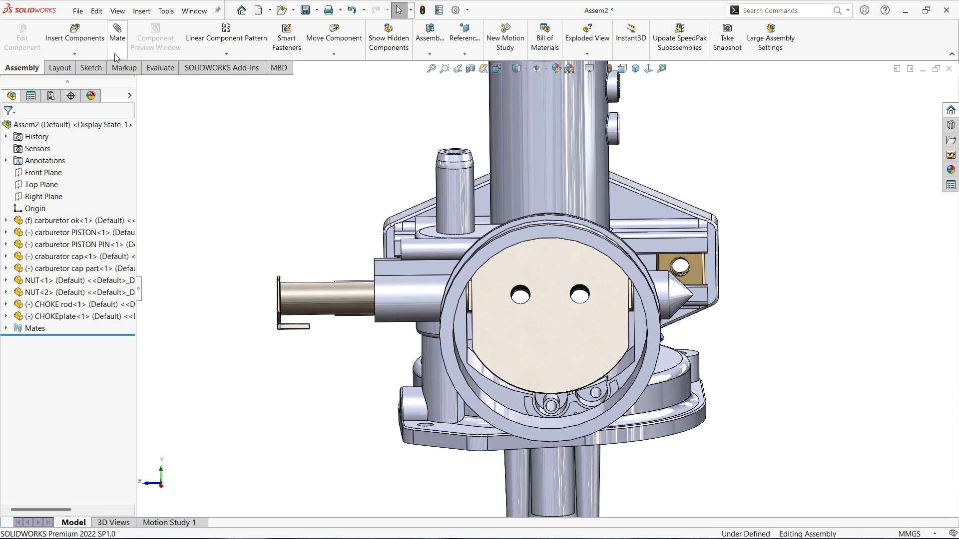
- Insert the CHOKE plate screw part beside the carburetor body and rotate it so its shank points away from the intake
click(75, 34)
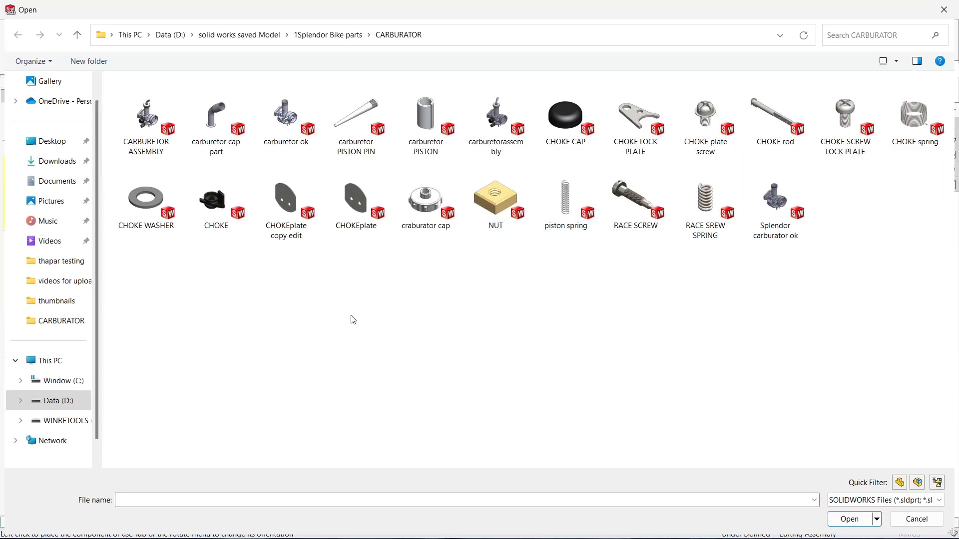
double_click(713, 126)
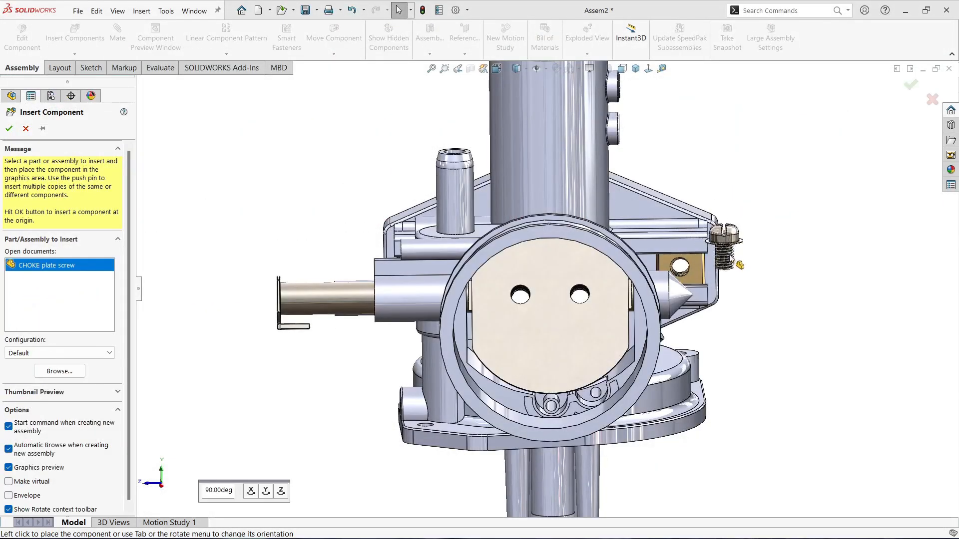
click(790, 279)
scroll(791, 280, down, 5)
right_drag(724, 263, 686, 327)
scroll(406, 363, up, 2)
scroll(400, 363, down, 2)
- Add a Concentric mate between one hole of the choke plate and the cylindrical face of the choke plate screw's head
middle_drag(350, 361, 226, 383)
scroll(226, 383, up, 1)
scroll(225, 380, up, 5)
click(263, 362)
scroll(376, 339, down, 10)
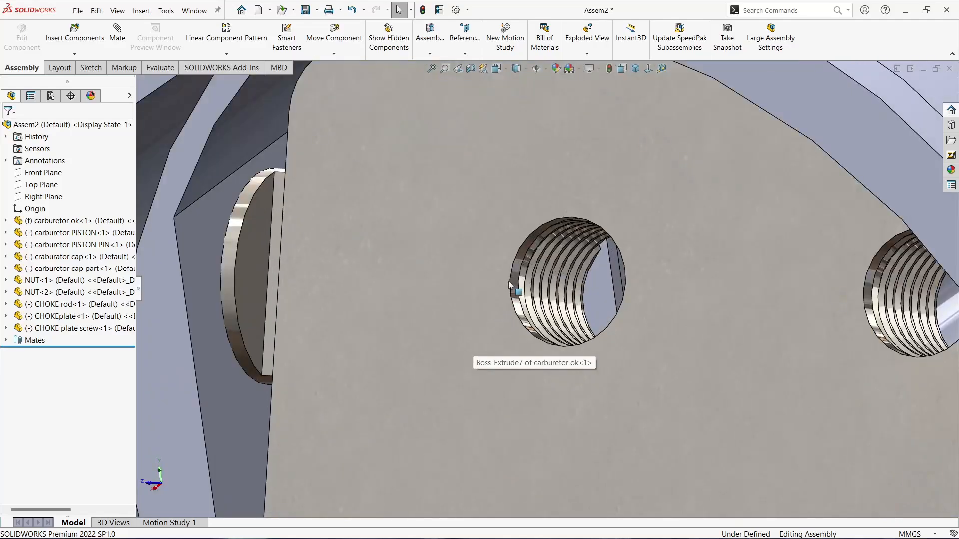
click(508, 281)
scroll(512, 300, up, 5)
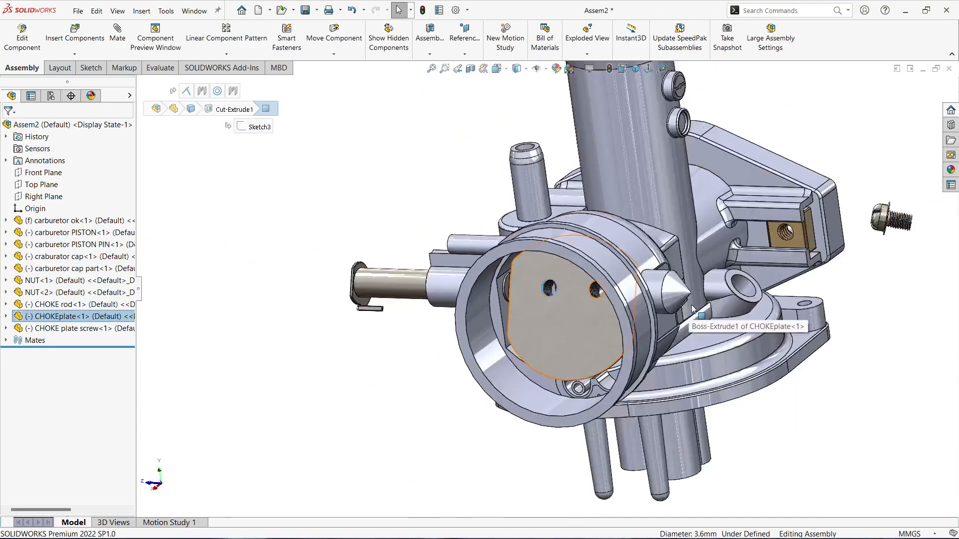
scroll(813, 225, down, 7)
ctrl+click(691, 313)
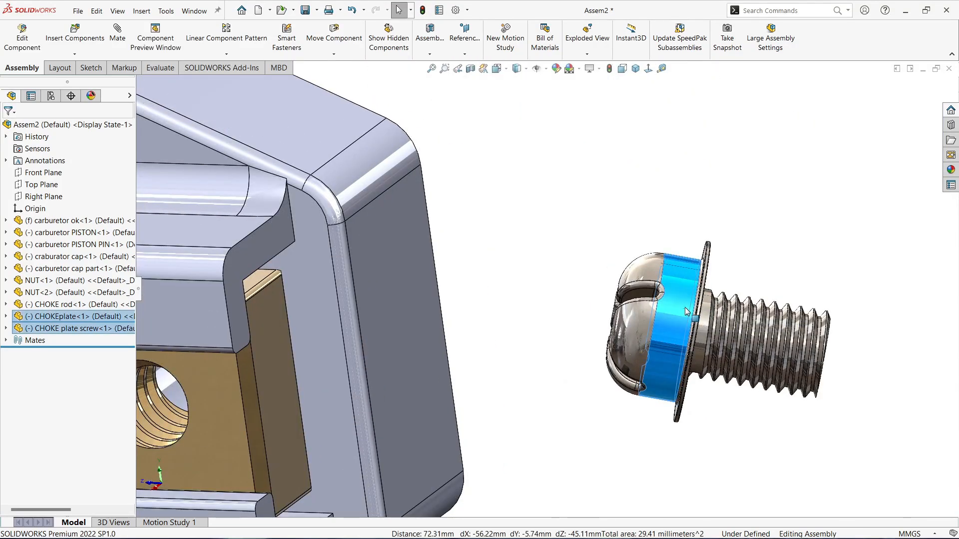
click(760, 301)
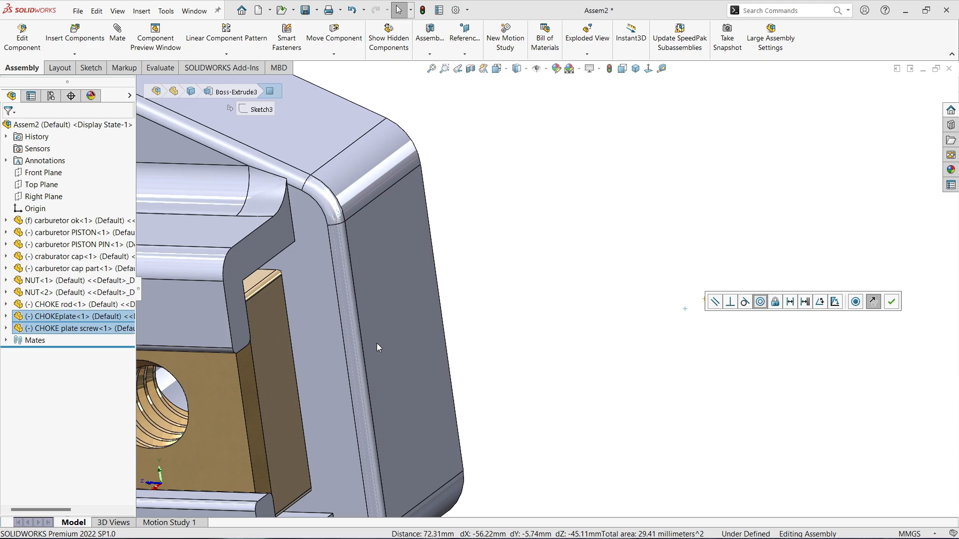
- Tilt the choke plate open and add a Coincident mate between the underside of the screw's washer and the plate's flat face
scroll(376, 344, up, 5)
scroll(410, 325, down, 1)
middle_drag(410, 326, 456, 284)
drag(569, 340, 563, 243)
click(553, 316)
middle_drag(554, 316, 556, 262)
ctrl+click(556, 261)
click(586, 255)
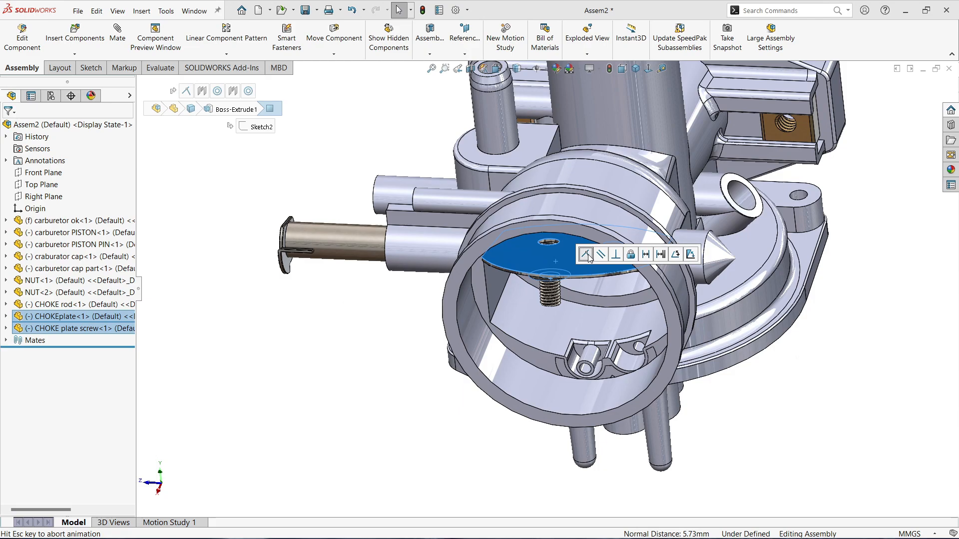
click(370, 286)
- Swing the choke plate back about its rod so the screw head faces out of the intake opening
drag(555, 258, 577, 312)
scroll(565, 270, up, 3)
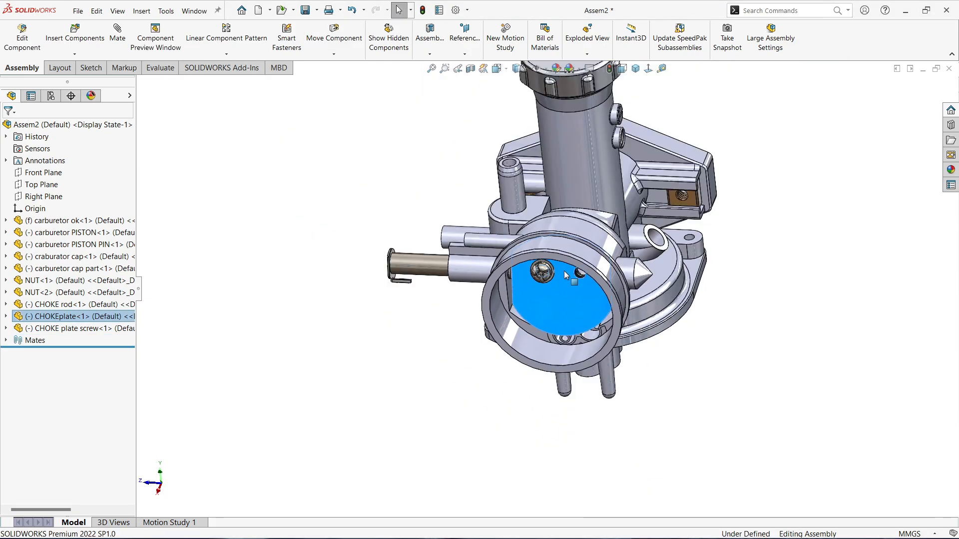
scroll(564, 271, down, 2)
key(Escape)
- Copy the choke plate screw with its mates into the plate's second hole, using that hole's inner face and the plate's flat face as references
scroll(501, 228, down, 6)
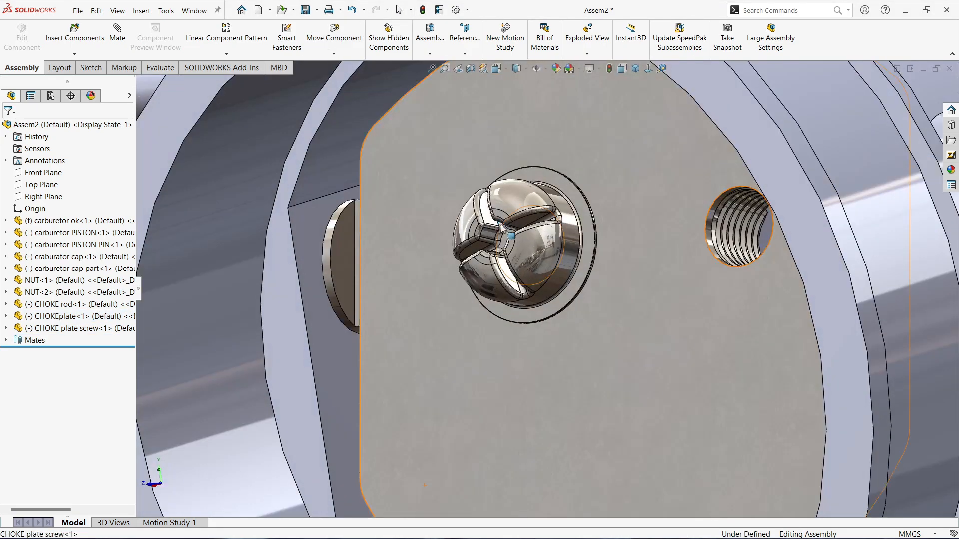
click(540, 259)
right_click(548, 252)
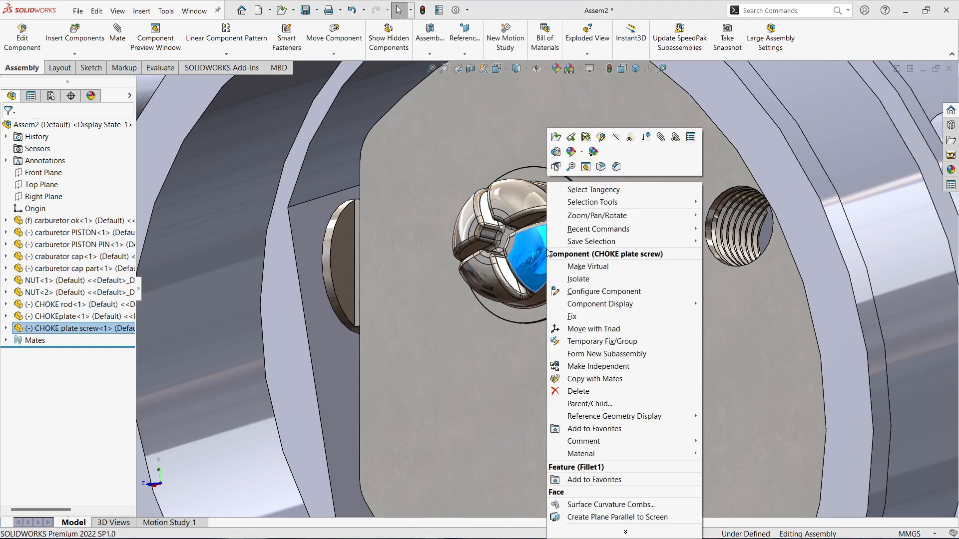
click(583, 379)
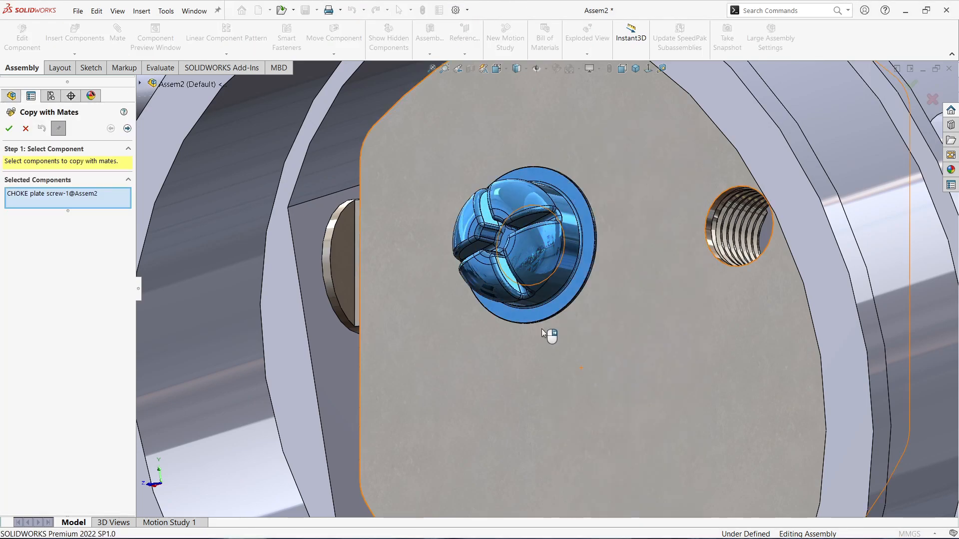
click(128, 128)
scroll(694, 235, down, 4)
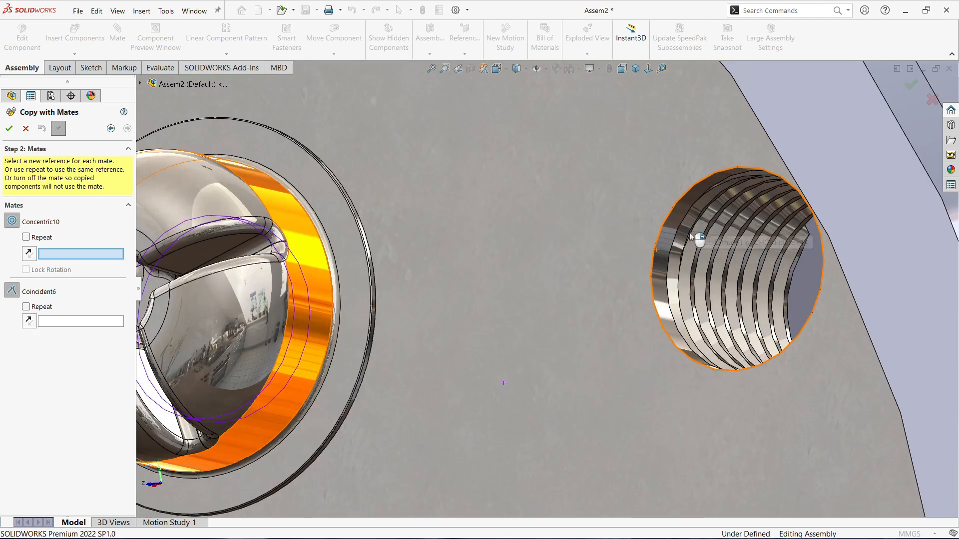
click(660, 259)
click(561, 299)
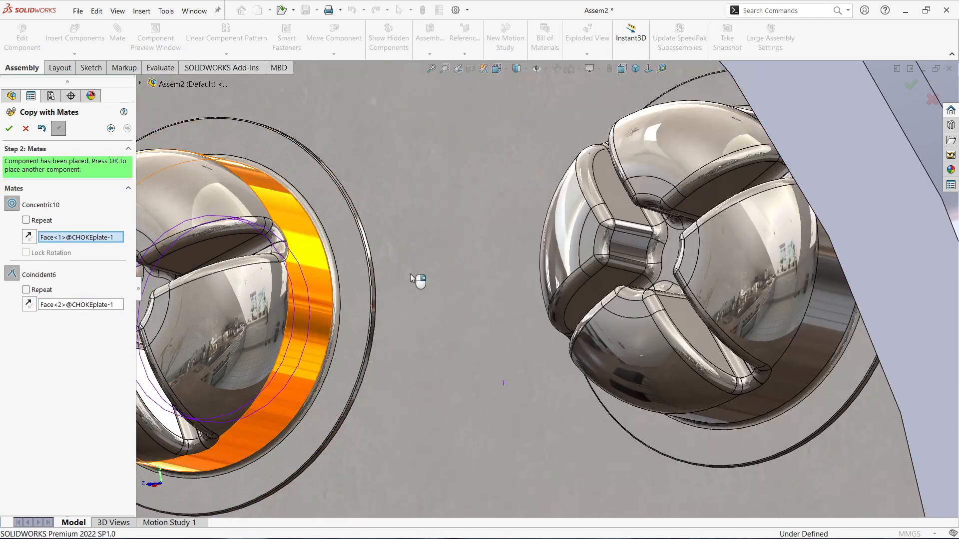
click(9, 128)
click(25, 128)
- Examine the two screws in the choke plate and the carburetor assembly from several sides
scroll(549, 291, up, 12)
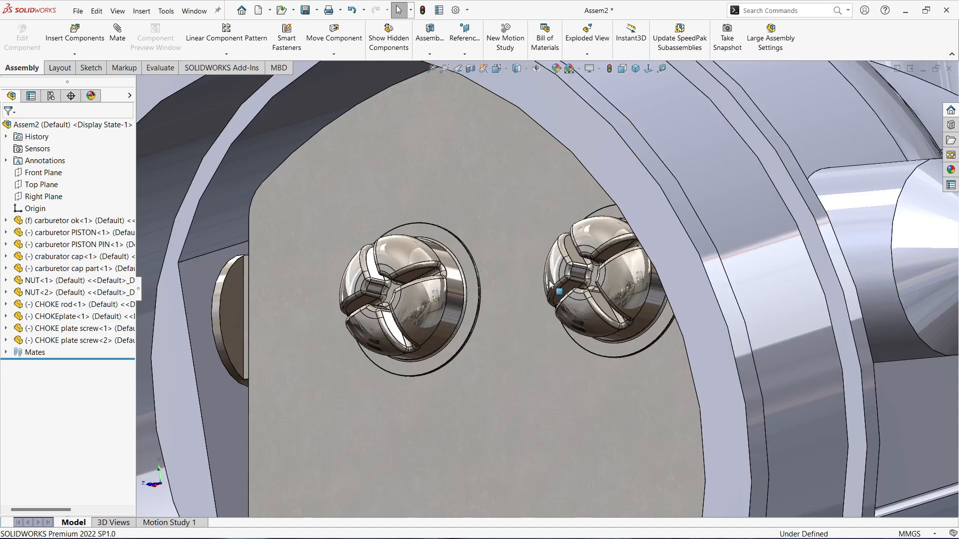
scroll(551, 292, up, 3)
middle_drag(552, 293, 550, 341)
scroll(550, 340, down, 3)
scroll(549, 340, up, 6)
scroll(544, 300, down, 3)
middle_drag(545, 300, 412, 280)
scroll(562, 279, down, 5)
middle_drag(562, 279, 515, 302)
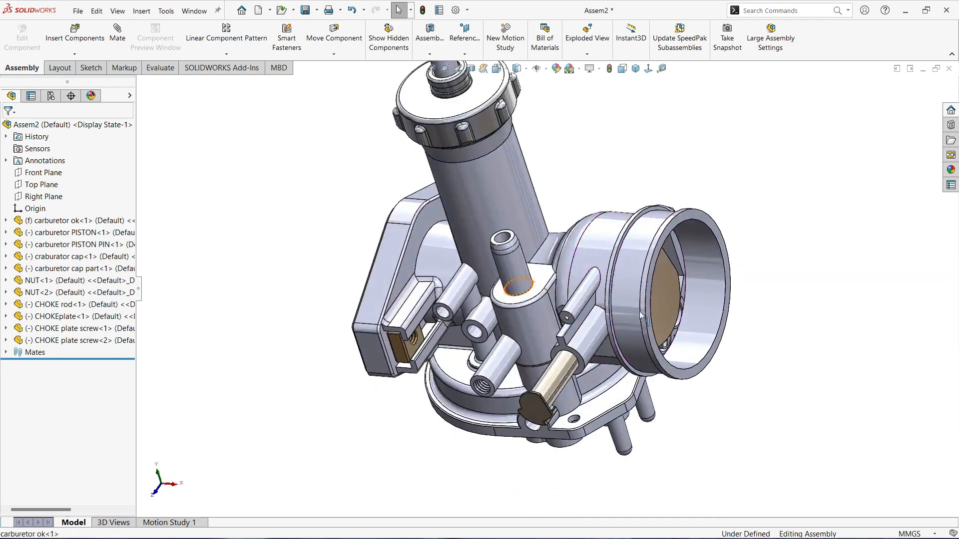
scroll(510, 305, up, 4)
middle_drag(572, 280, 585, 202)
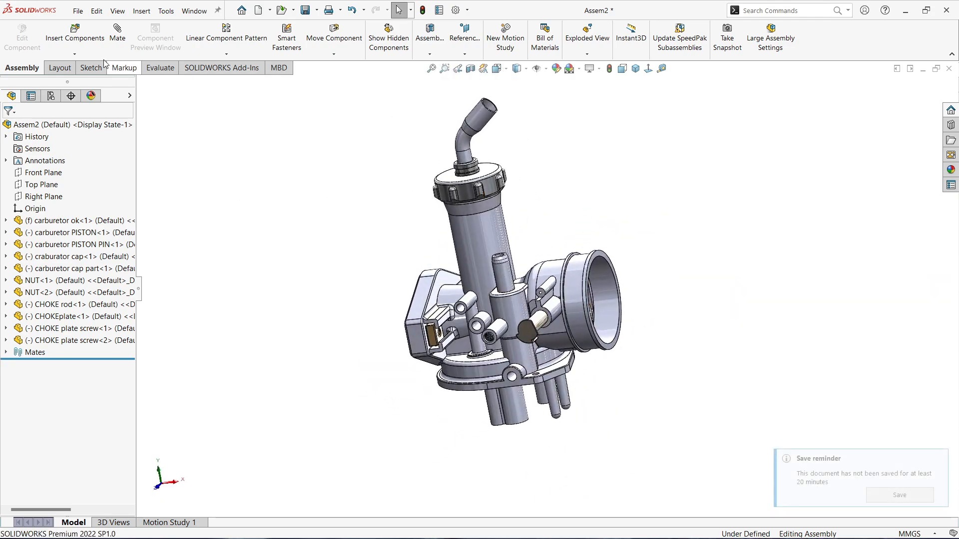
- Insert the RACE SCREW and RACE SREW SPRING parts together and place them beside the carburetor
click(77, 39)
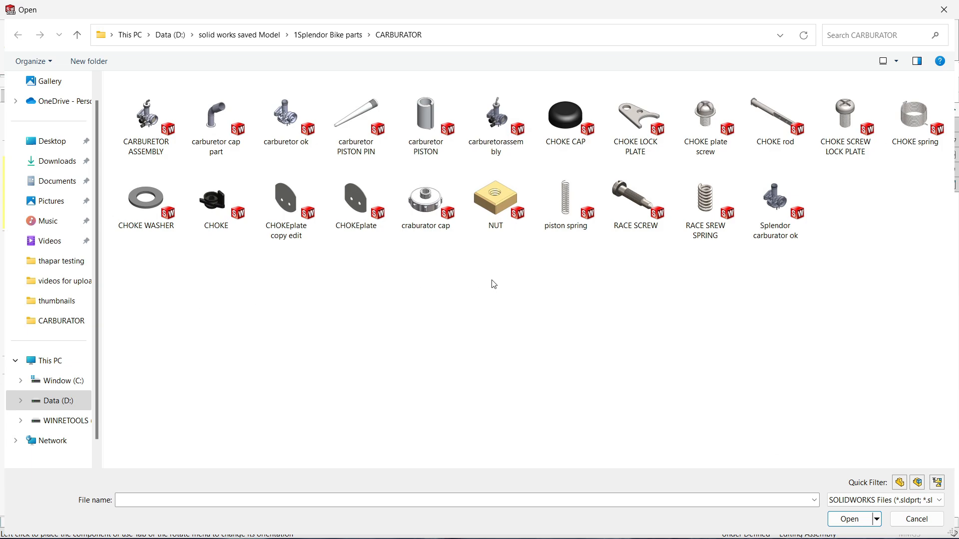
click(569, 207)
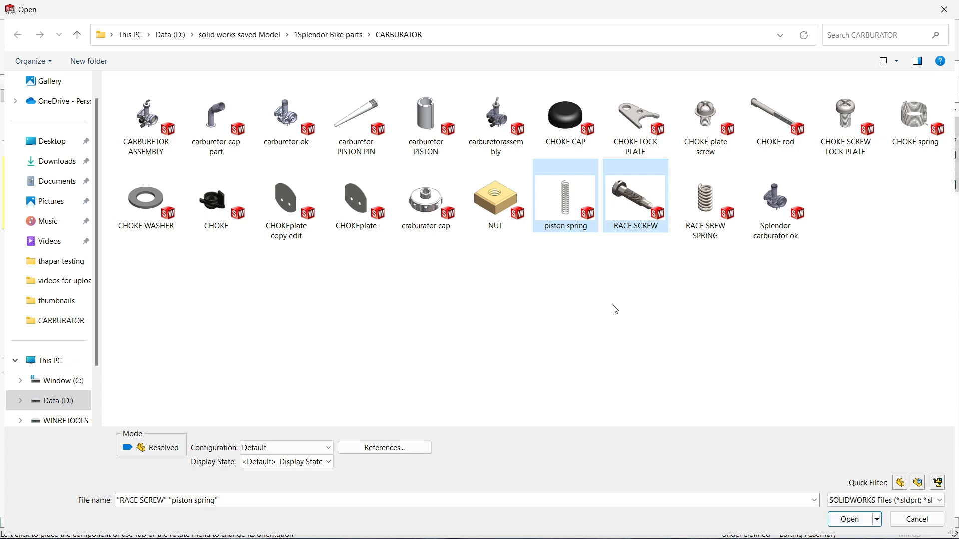
click(732, 191)
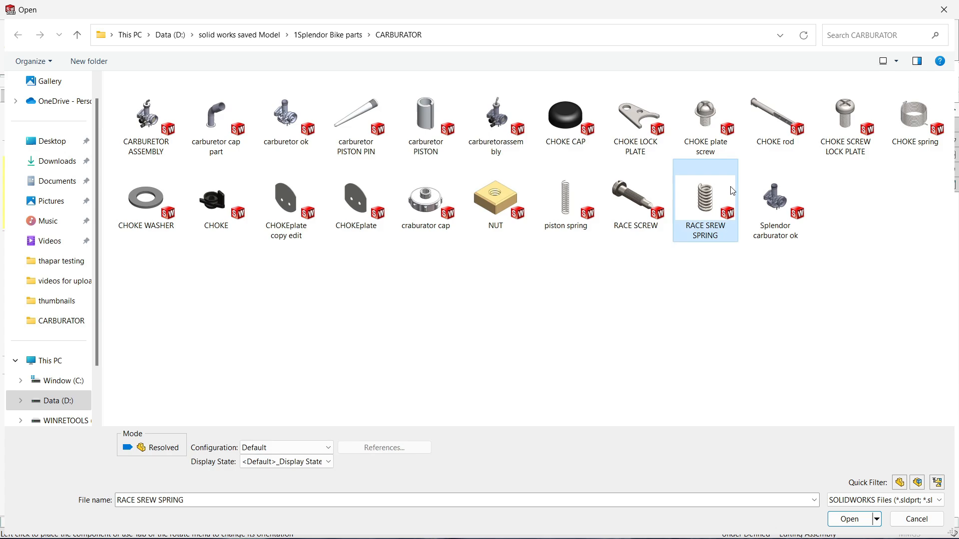
click(859, 523)
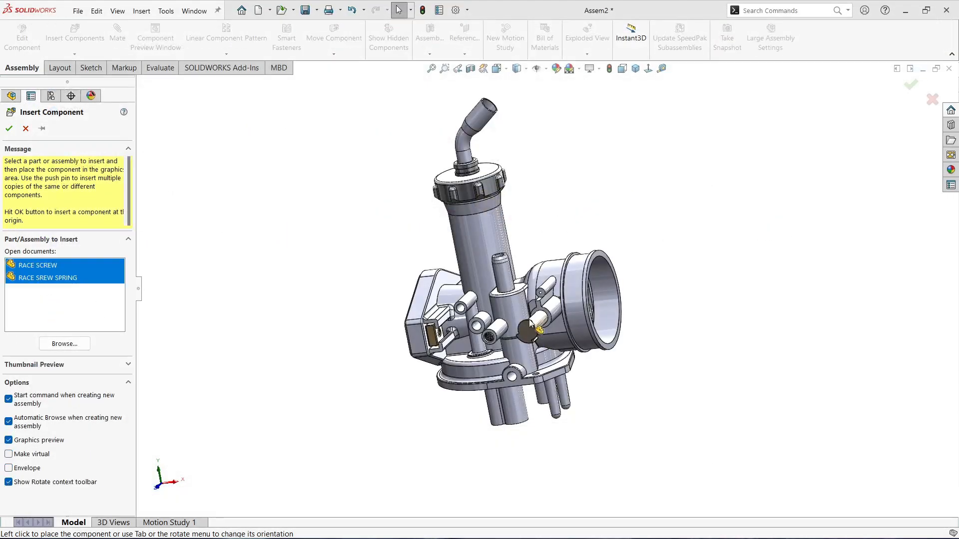
click(745, 191)
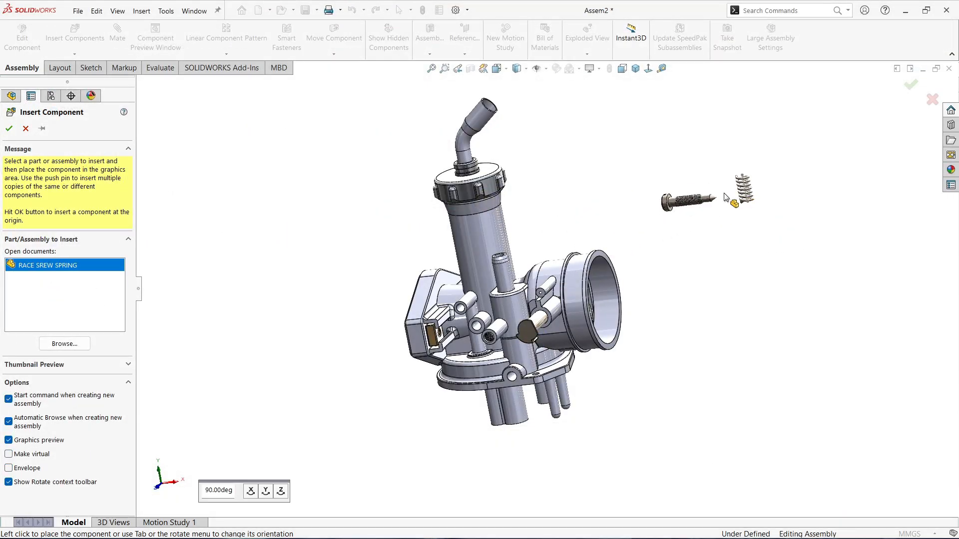
- Mate the race screw spring concentric with the screw's shank and coincident with the inner face of the screw head
scroll(729, 187, down, 5)
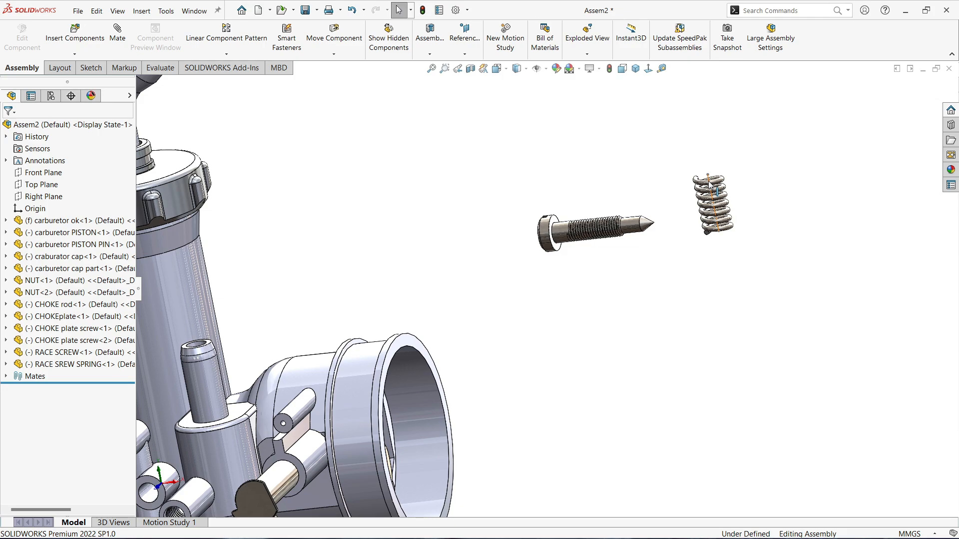
click(560, 239)
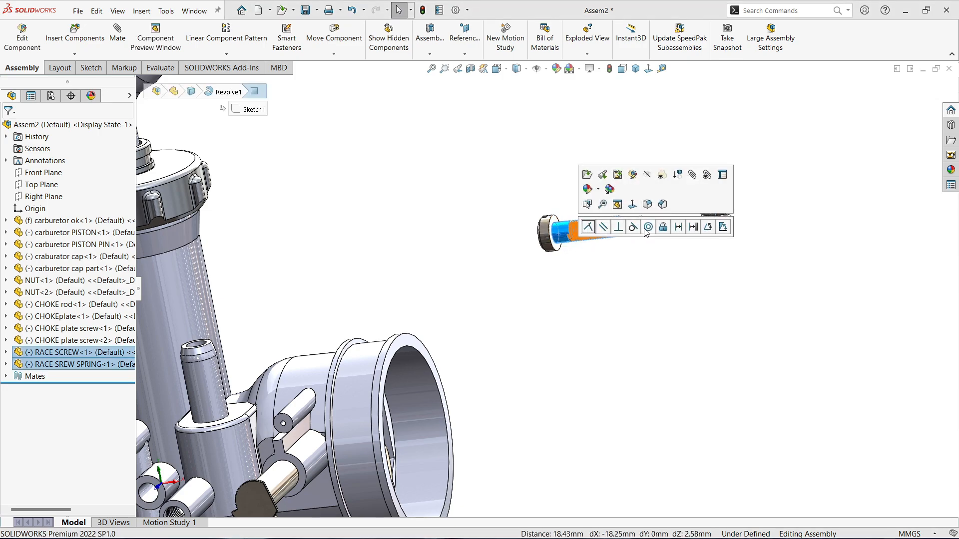
key(Escape)
scroll(645, 233, down, 5)
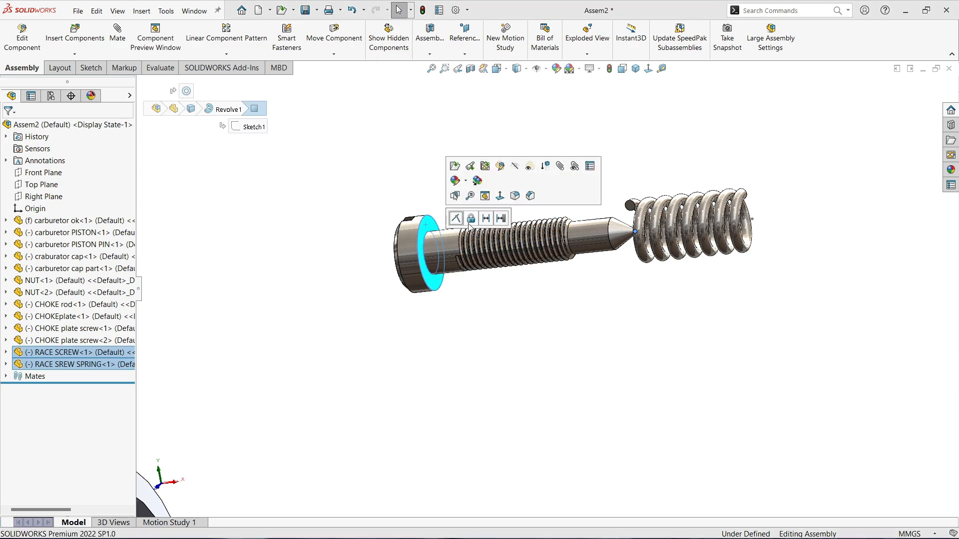
click(454, 221)
click(347, 229)
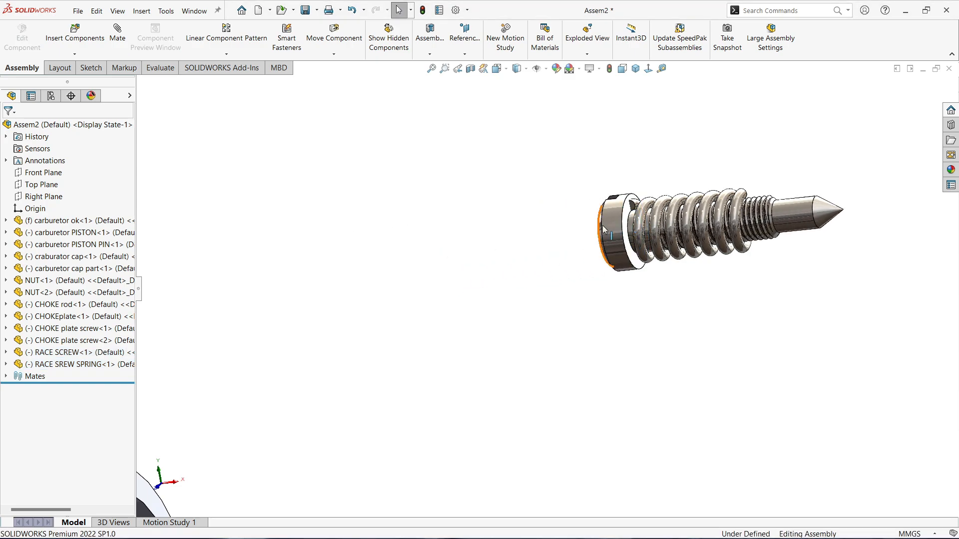
- Move the race screw with its spring beside the body's mounting flange and rotate it so its tip faces the side bosses
drag(603, 226, 560, 258)
right_click(560, 258)
click(491, 260)
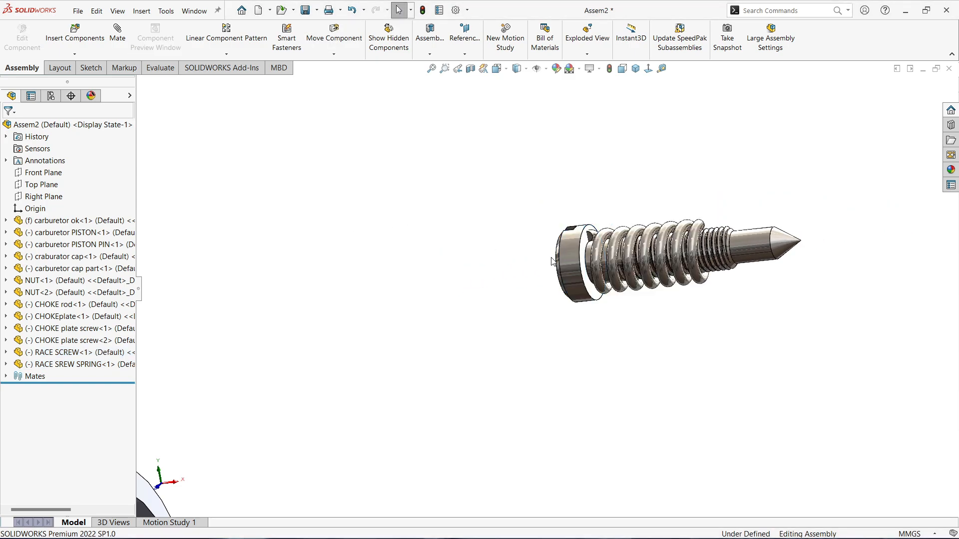
right_drag(571, 255, 680, 313)
scroll(534, 300, up, 8)
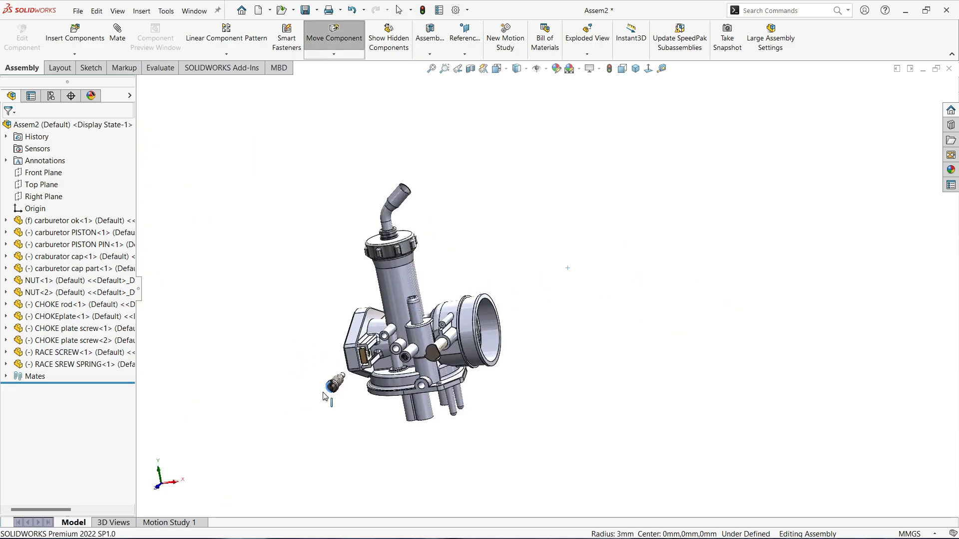
- Add a Concentric mate between the middle side boss's hole and the cylindrical face of the race screw's head
scroll(383, 366, down, 5)
middle_drag(420, 335, 425, 353)
scroll(427, 329, down, 5)
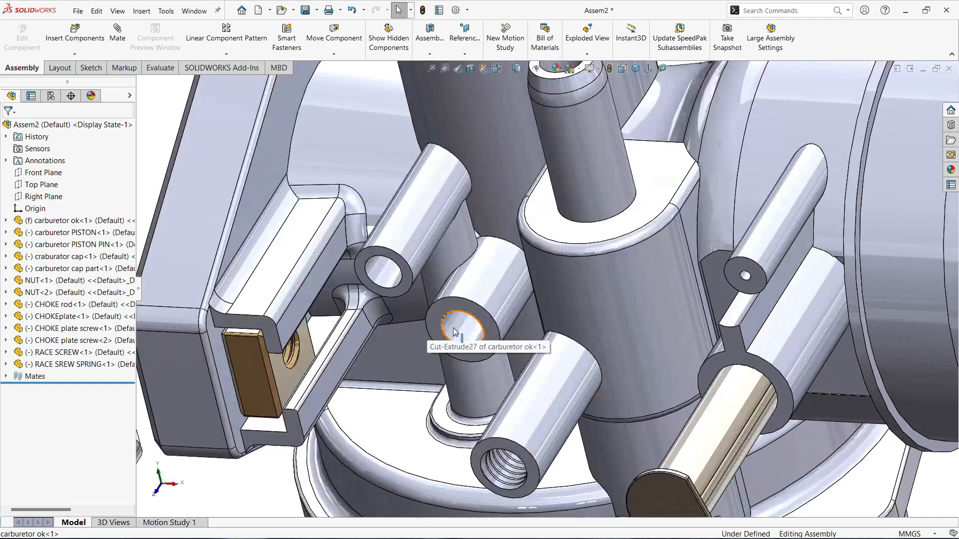
click(455, 330)
scroll(444, 338, up, 6)
scroll(418, 352, down, 10)
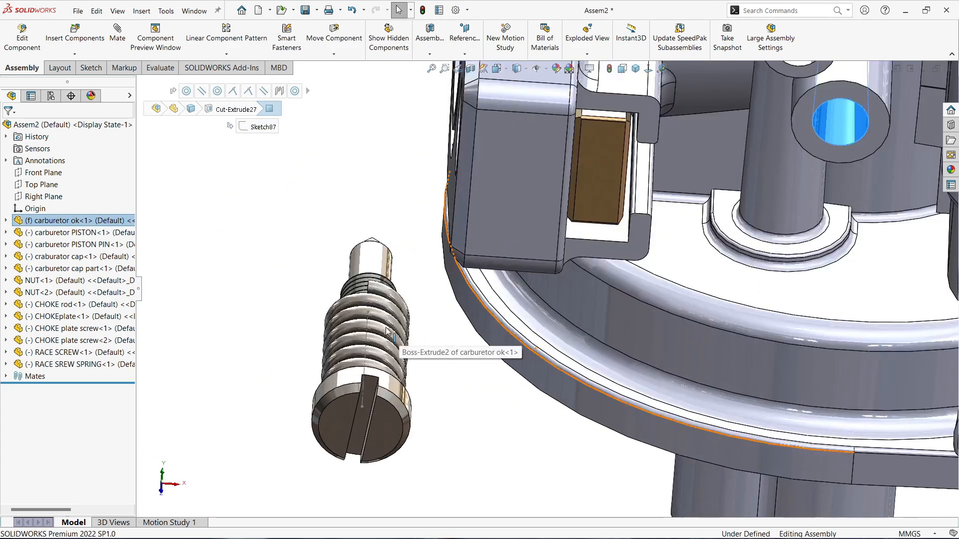
scroll(388, 332, up, 4)
middle_drag(390, 347, 449, 347)
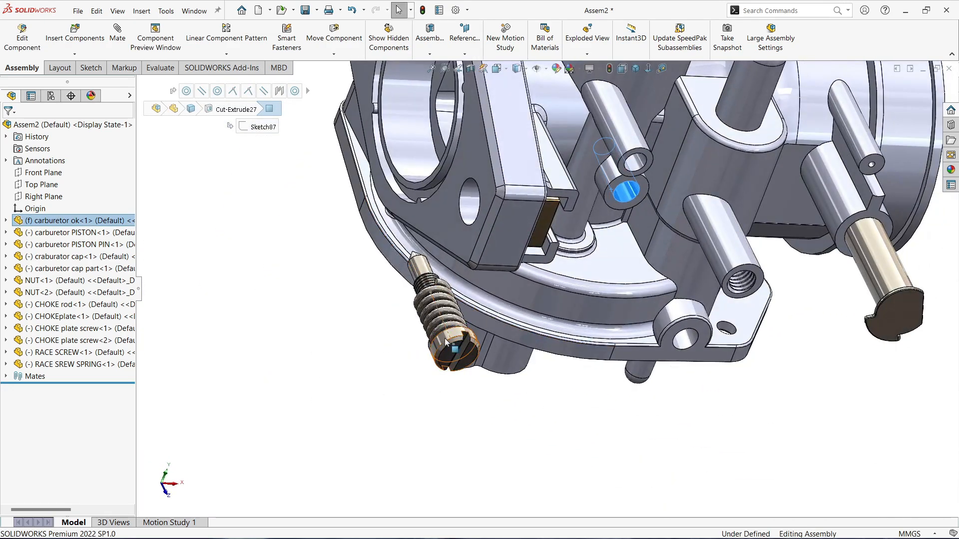
ctrl+click(446, 341)
click(505, 332)
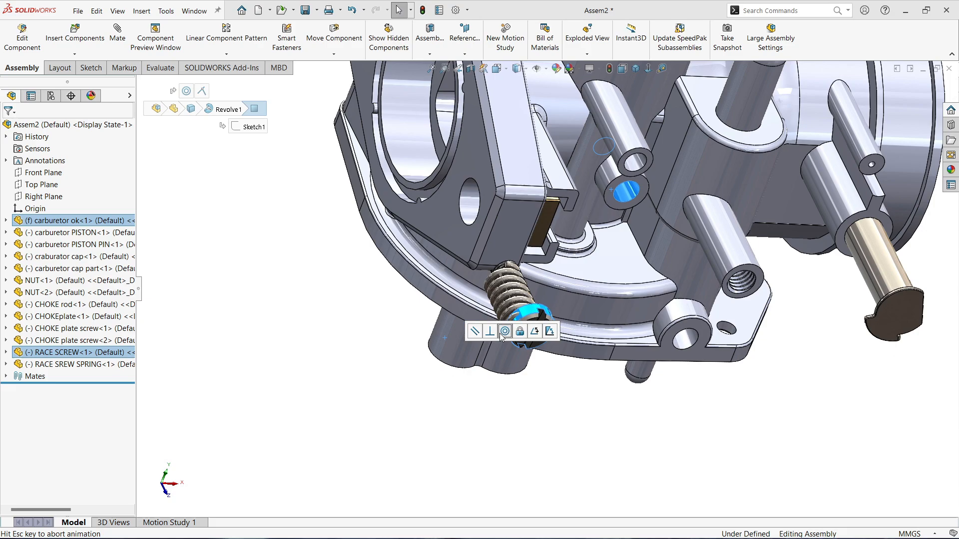
click(270, 319)
- Slide the race screw with its spring along its axis into the middle side boss
middle_drag(563, 289, 646, 224)
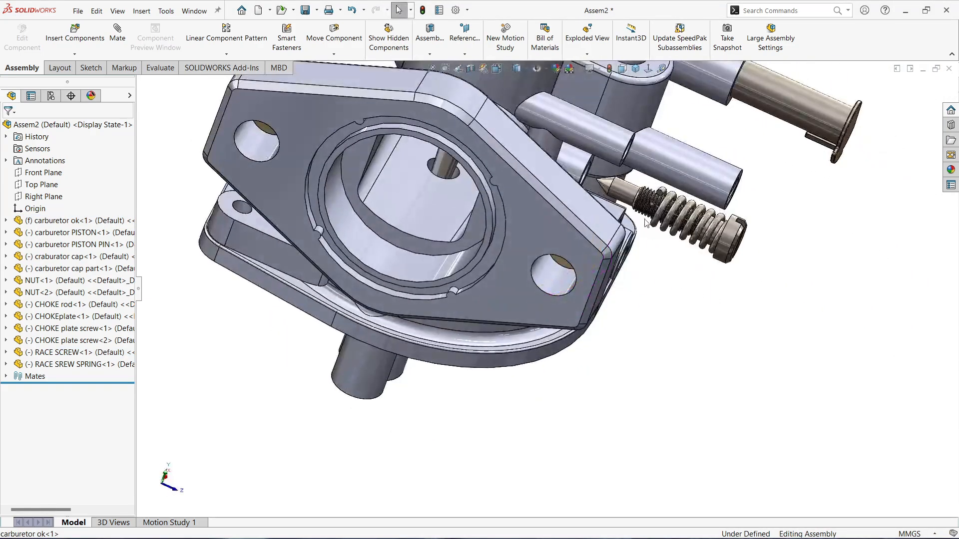
scroll(646, 222, down, 5)
drag(865, 271, 655, 192)
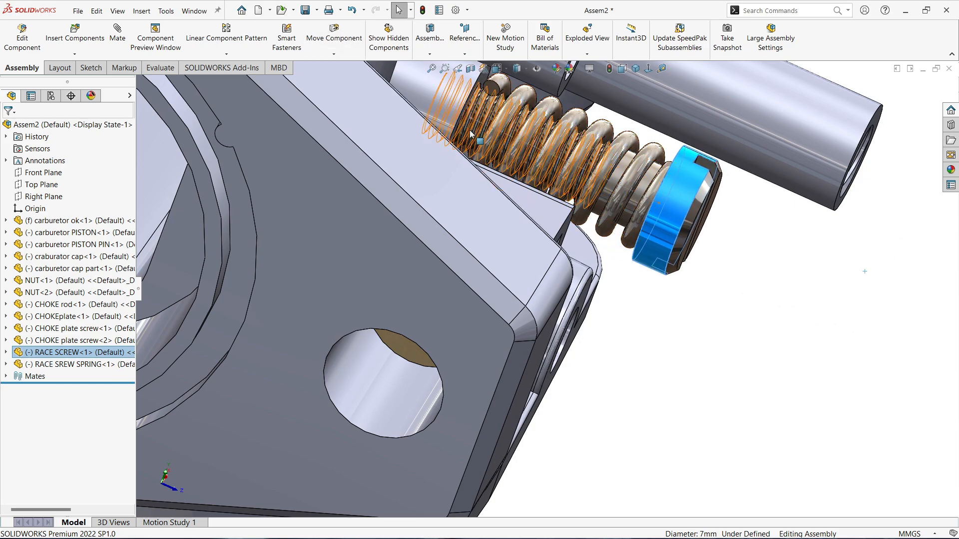
click(484, 147)
scroll(484, 147, up, 5)
middle_drag(483, 147, 419, 110)
scroll(574, 232, down, 3)
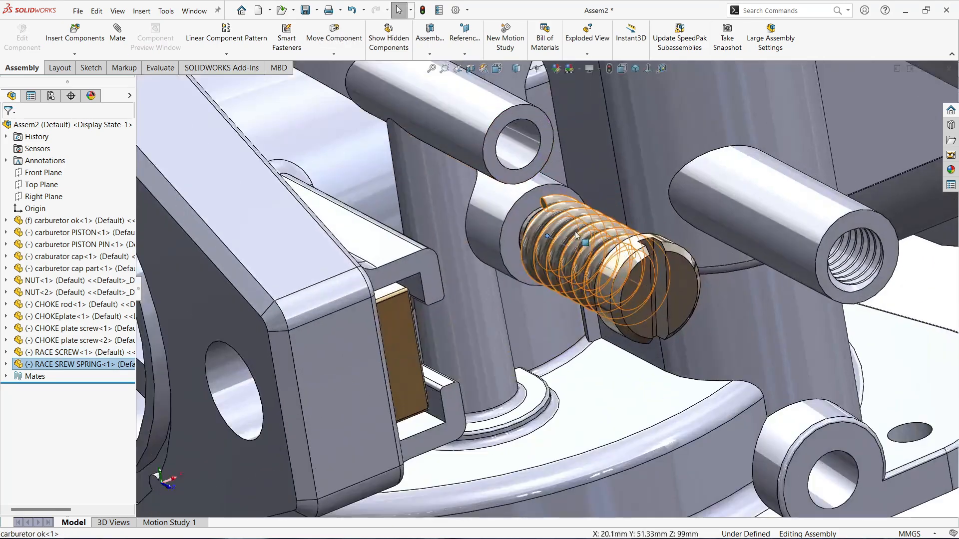
click(529, 202)
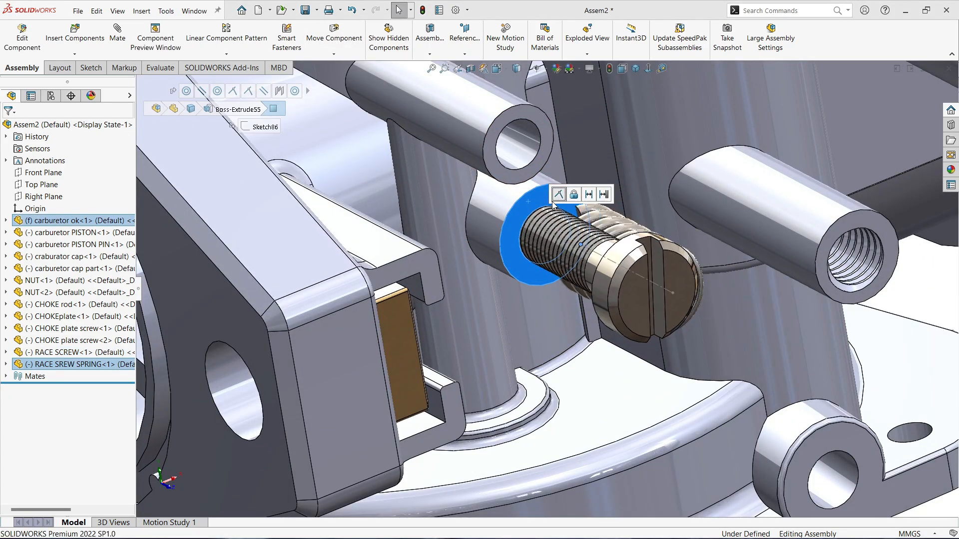
scroll(522, 257, up, 9)
click(677, 418)
- Examine how the race screw and spring sit in the middle side boss and inspect the neighbouring side bosses
scroll(603, 346, down, 4)
middle_drag(526, 277, 456, 155)
scroll(559, 245, down, 4)
scroll(564, 300, up, 3)
middle_drag(545, 285, 561, 317)
scroll(573, 275, down, 2)
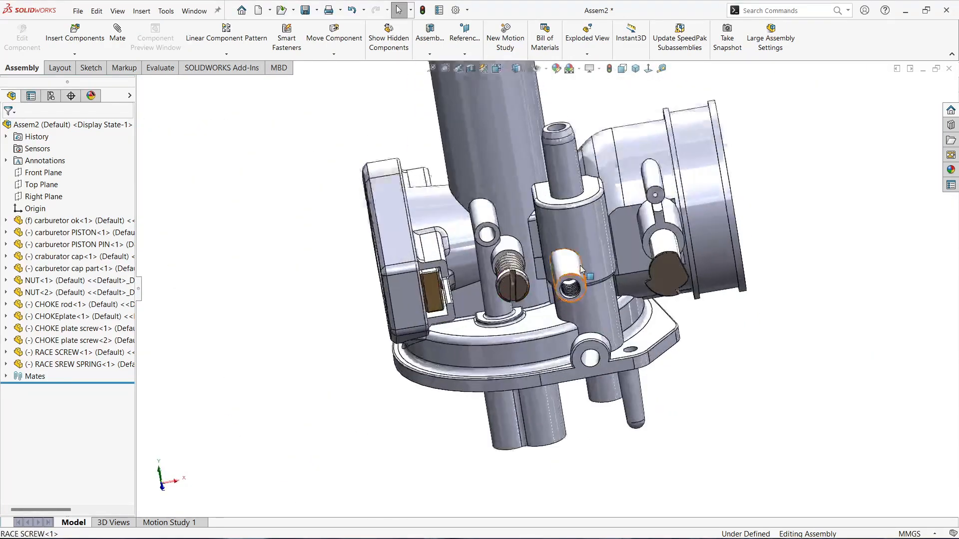
mouse_move(575, 265)
middle_down()
mouse_move(592, 235)
mouse_move(574, 254)
middle_up()
scroll(591, 234, up, 5)
scroll(570, 233, down, 3)
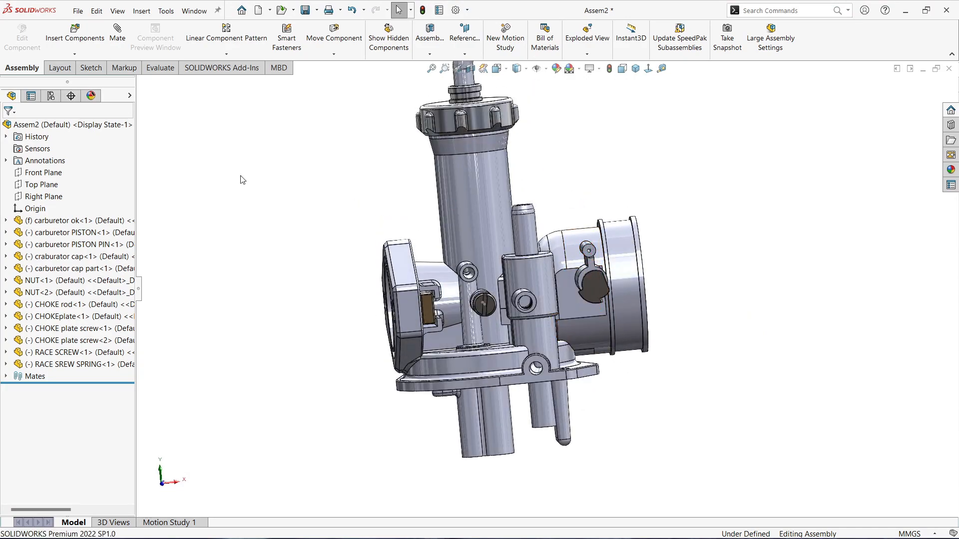
- Insert the CHOKE, CHOKE CAP, CHOKE LOCK PLATE and CHOKE SCREW LOCK PLATE parts and place them beside the carburetor
click(86, 39)
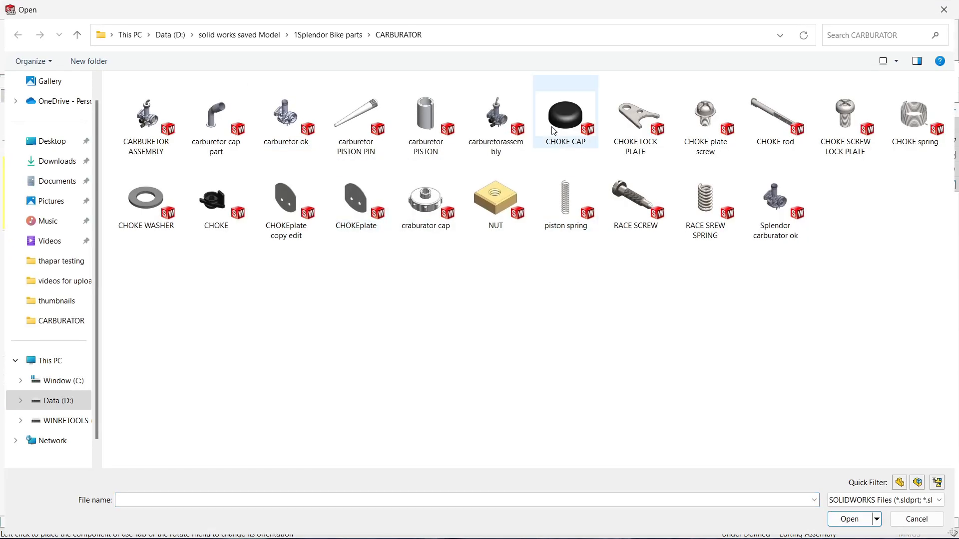
click(553, 131)
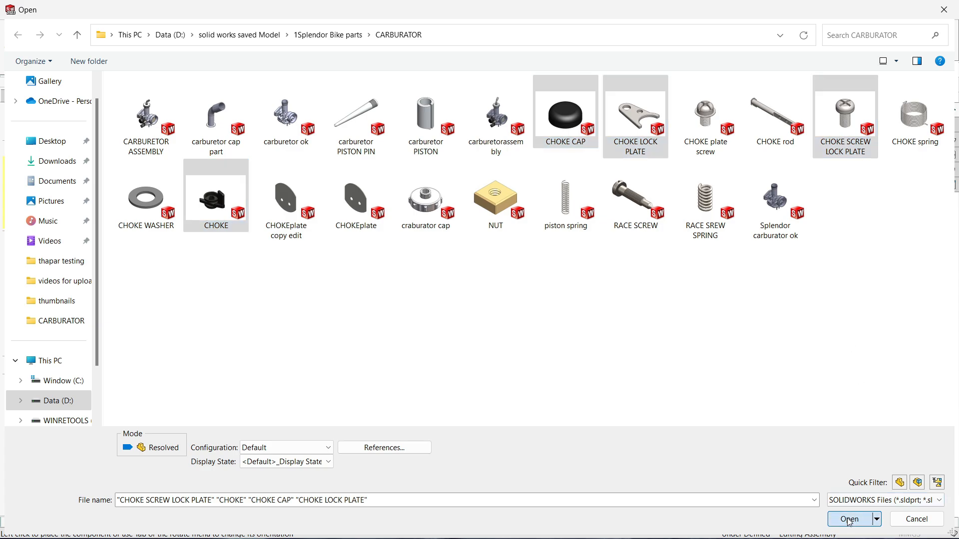
click(849, 519)
click(719, 288)
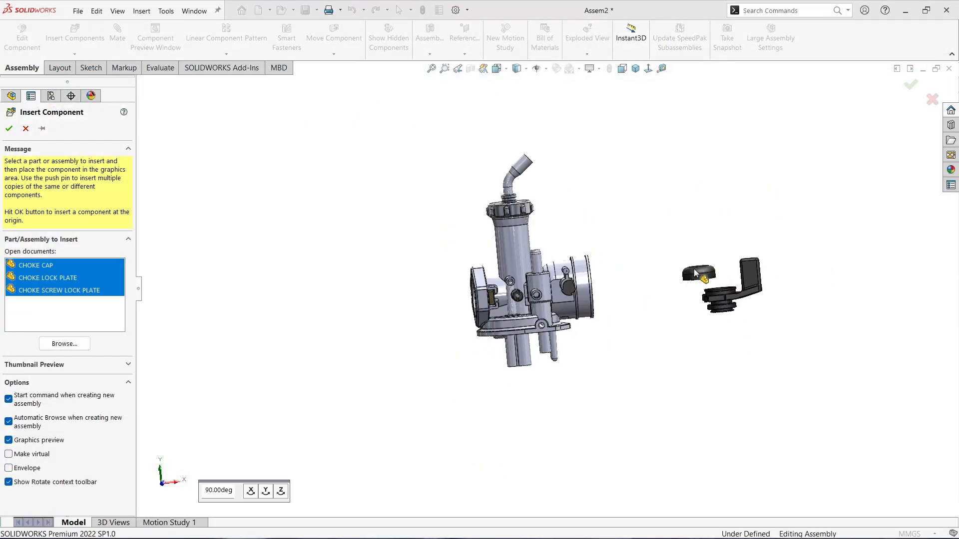
click(649, 261)
scroll(738, 283, down, 5)
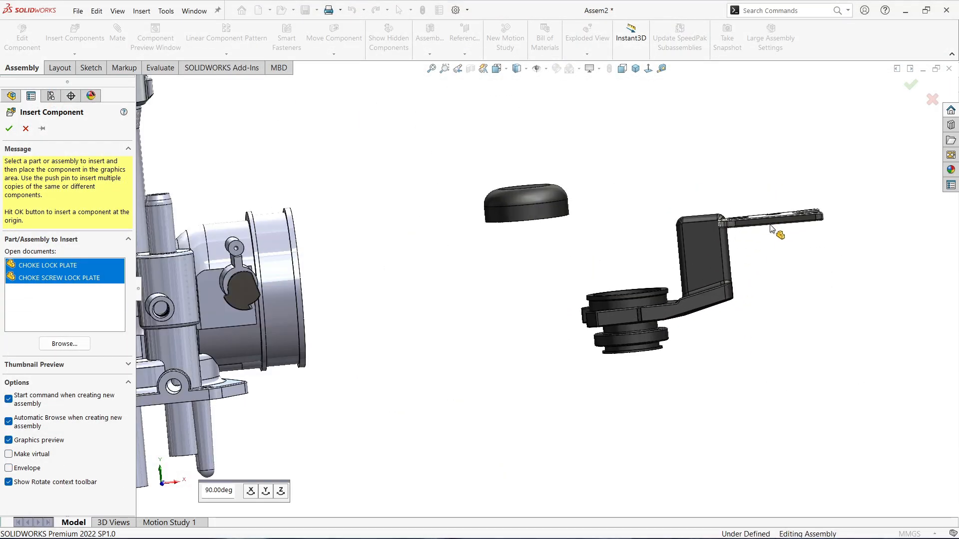
click(633, 280)
scroll(674, 372, up, 6)
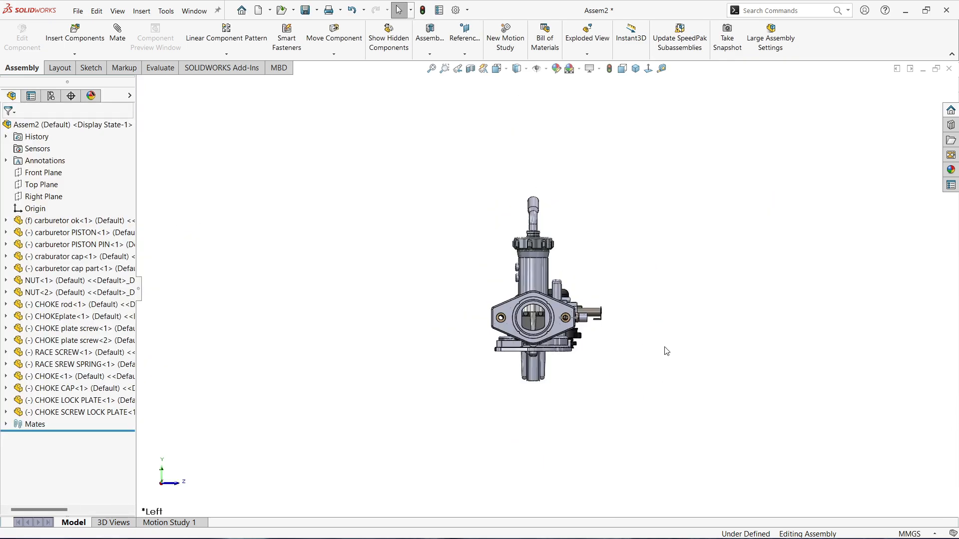
- Rotate the choke lever so its bore faces outward like the side bosses, and move it clear of the lock plate screw
scroll(601, 338, down, 4)
right_drag(606, 328, 506, 338)
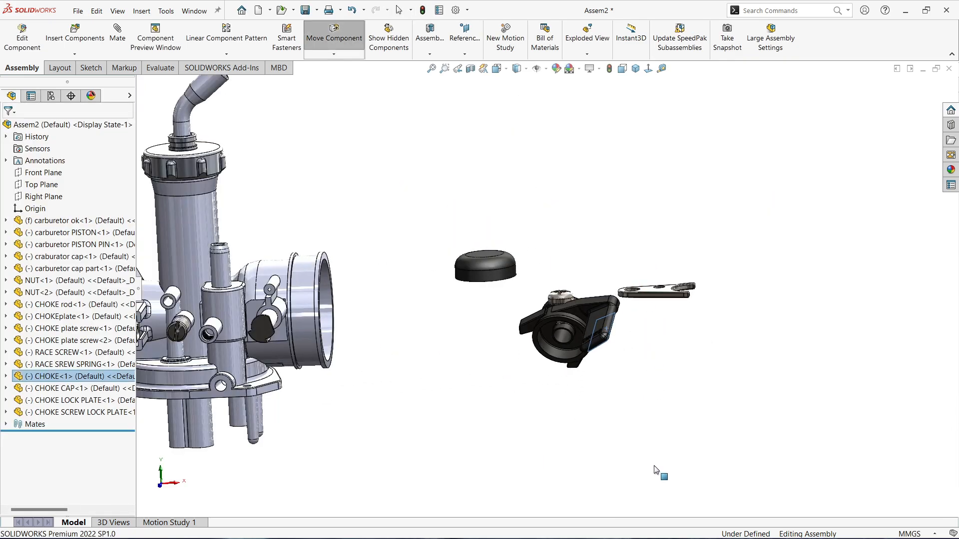
right_drag(632, 335, 681, 409)
click(681, 410)
scroll(569, 338, down, 3)
drag(563, 333, 439, 372)
click(467, 392)
scroll(458, 344, up, 4)
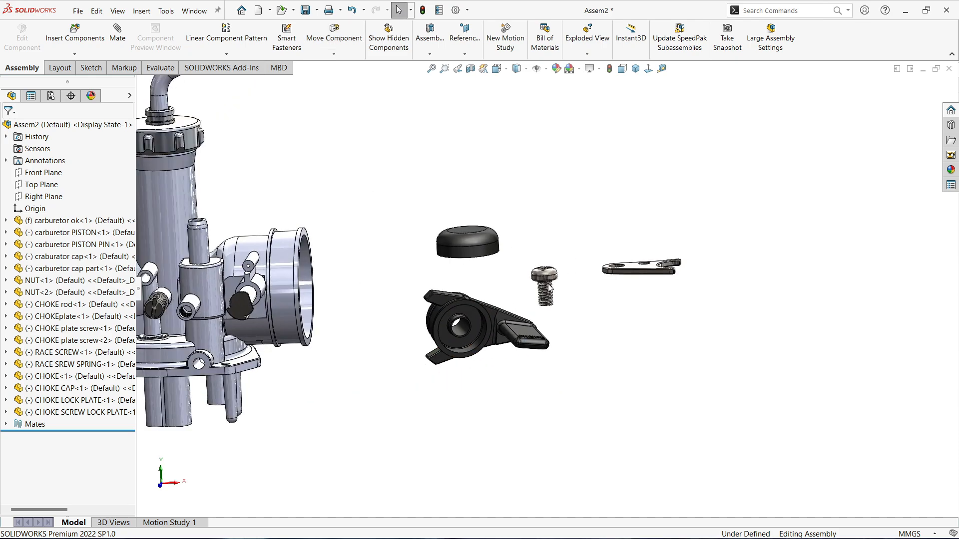
- Add a Concentric mate between the choke lever's bore and the outer cylindrical face of the threaded side boss
scroll(550, 275, down, 3)
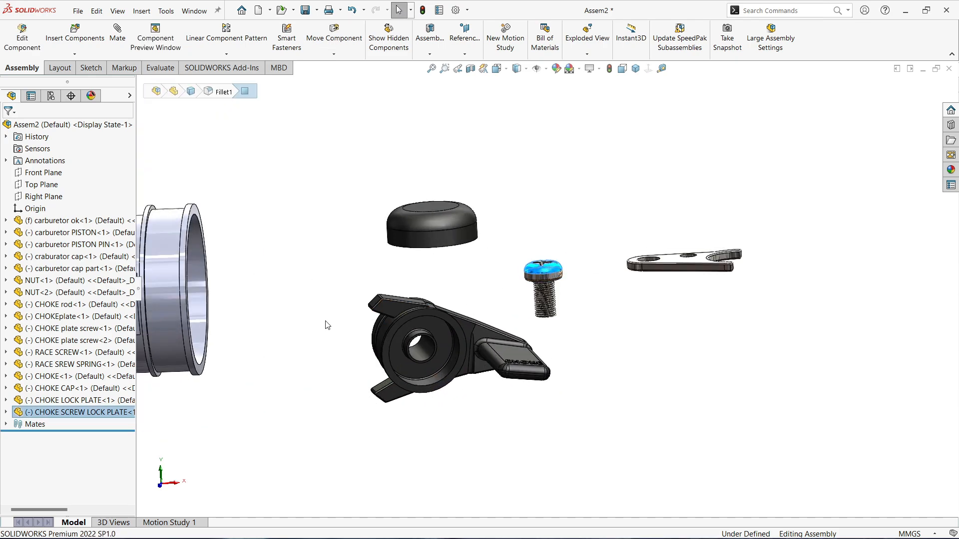
scroll(515, 304, up, 3)
scroll(489, 324, down, 5)
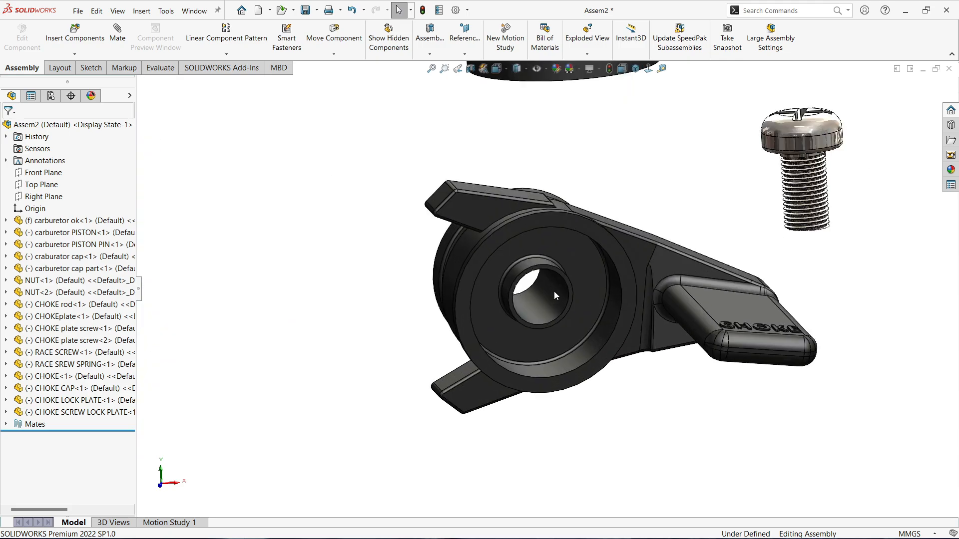
click(552, 294)
scroll(409, 325, up, 2)
scroll(379, 322, up, 3)
scroll(455, 287, down, 10)
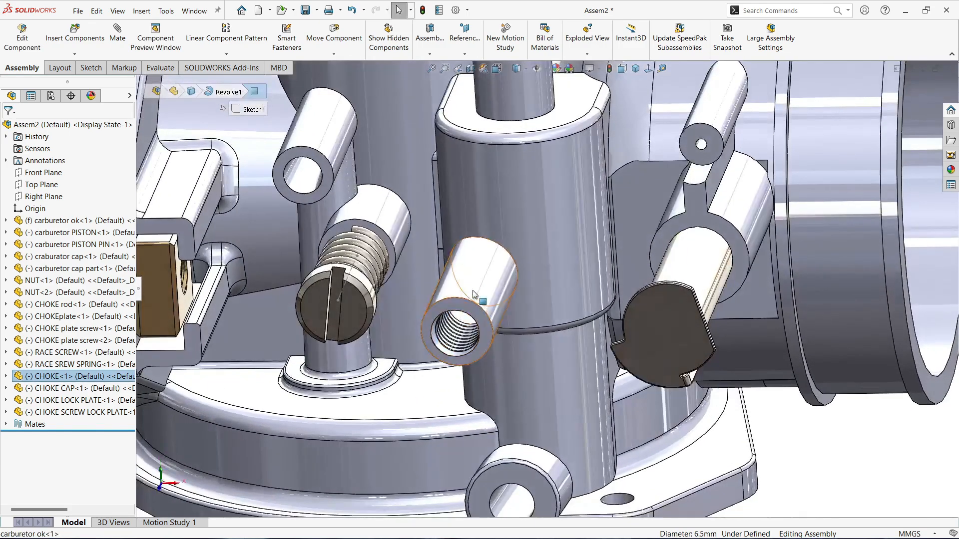
ctrl+click(474, 294)
click(548, 283)
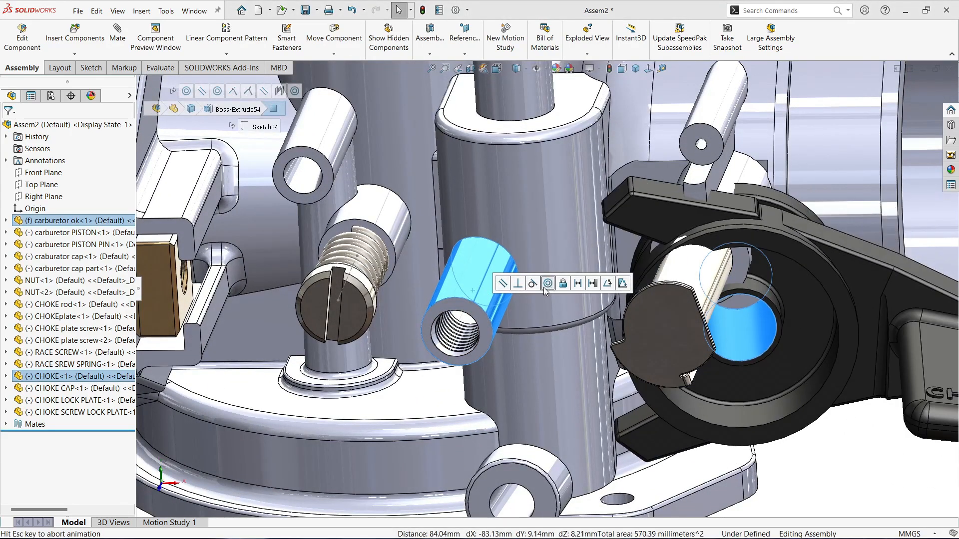
- Slide the choke lever outward along the threaded boss's axis until it is clear of the body
scroll(523, 288, up, 2)
click(523, 288)
drag(522, 284, 498, 359)
middle_drag(499, 358, 422, 417)
scroll(529, 319, down, 2)
middle_drag(529, 319, 624, 257)
click(537, 256)
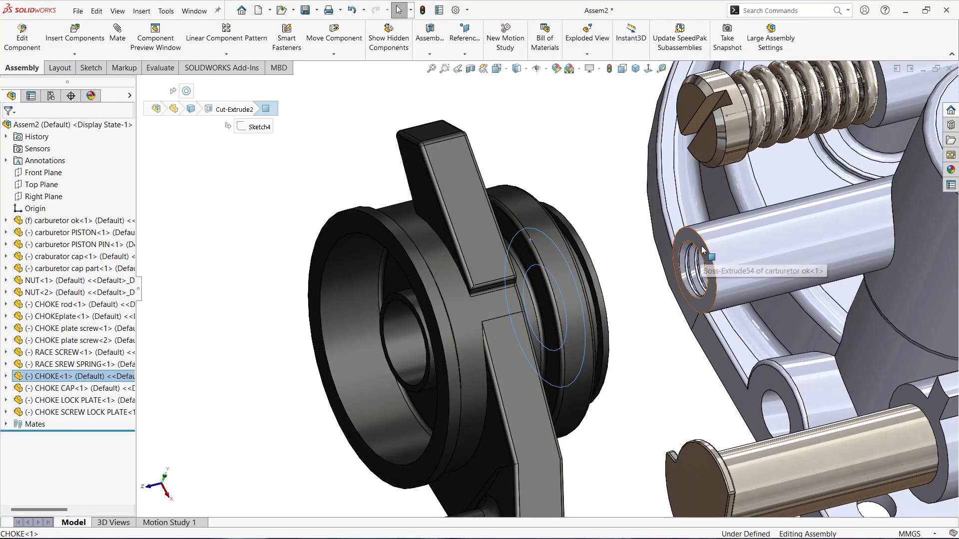
click(370, 279)
key(Escape)
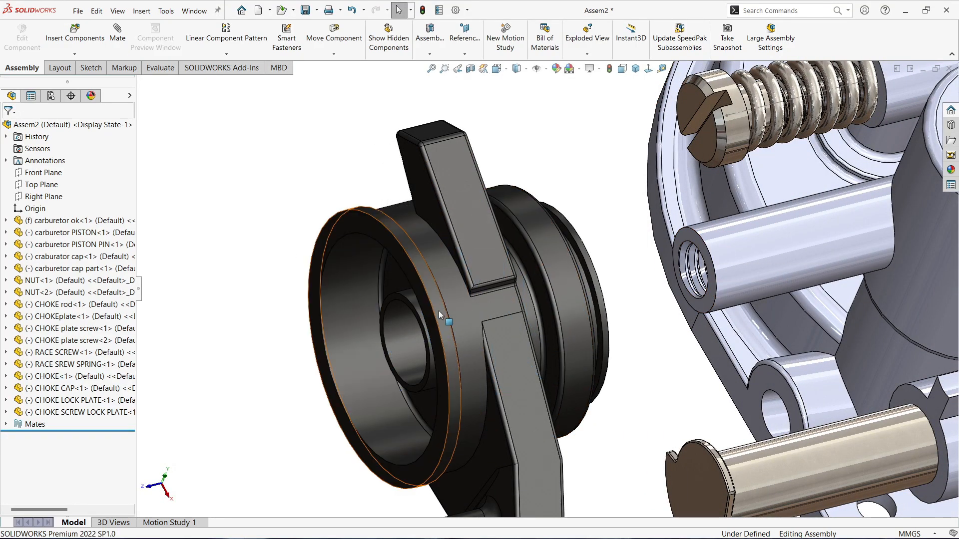
- Slide the choke lever along its axis onto the threaded side boss
mouse_move(439, 311)
middle_down()
mouse_move(502, 320)
mouse_move(383, 297)
mouse_move(328, 314)
mouse_move(450, 313)
middle_up()
drag(451, 313, 664, 322)
click(407, 315)
scroll(407, 315, up, 6)
scroll(686, 379, up, 3)
middle_drag(589, 319, 758, 307)
- Rotate the choke lock plate upright so its holes face the same way as the choke lever's bore
scroll(733, 345, down, 3)
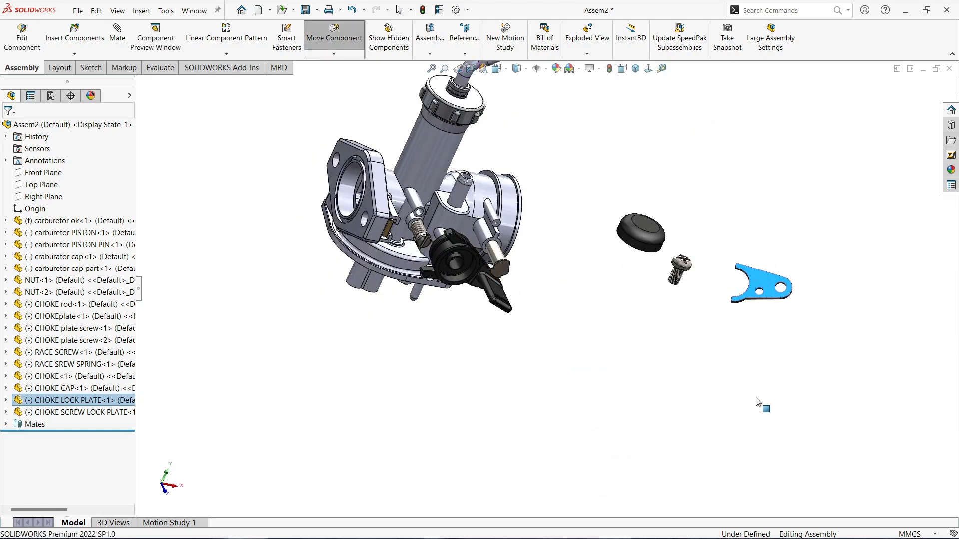
scroll(764, 287, down, 4)
click(771, 354)
- Add a Concentric mate between the lock plate's larger end hole and the cylindrical face of the choke rod
scroll(764, 342, down, 4)
middle_drag(712, 305, 693, 253)
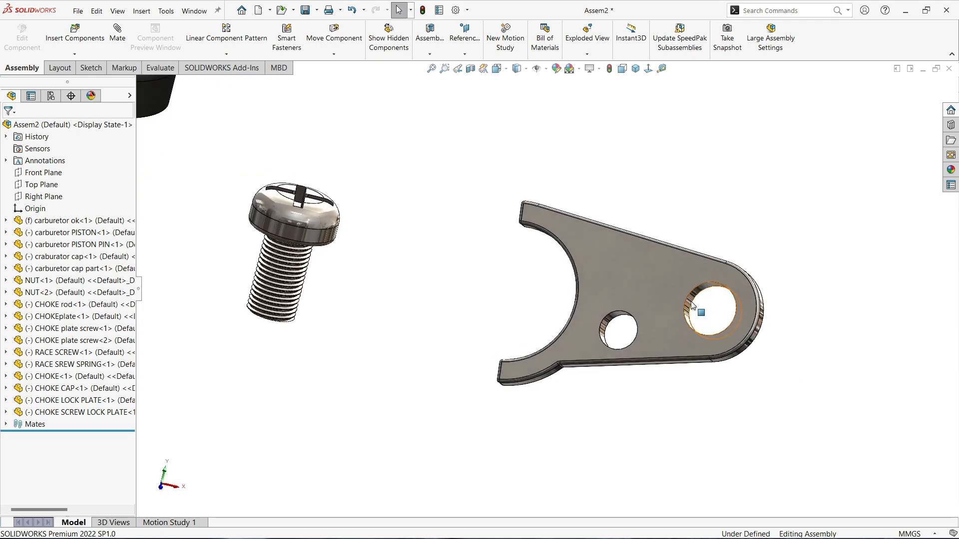
scroll(320, 268, up, 7)
scroll(305, 263, down, 2)
middle_drag(357, 238, 340, 274)
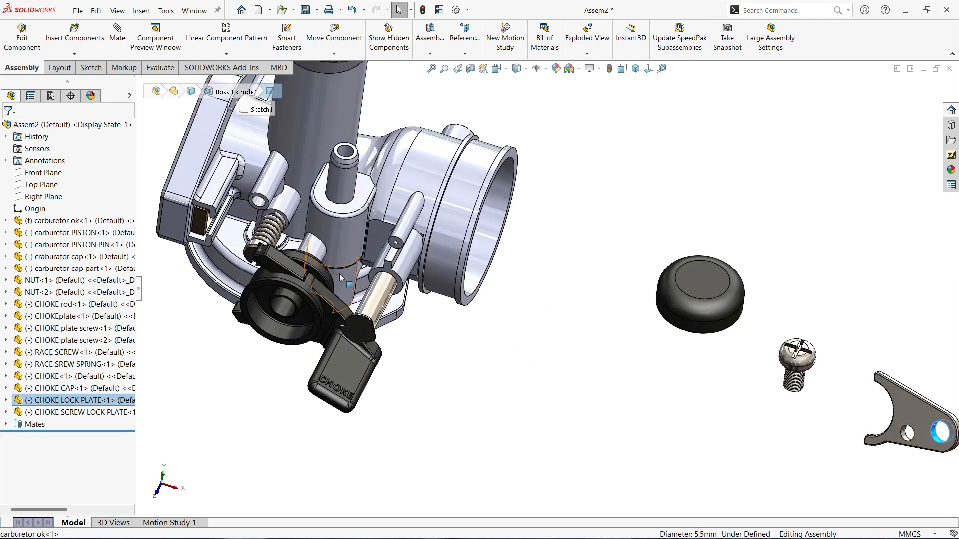
scroll(320, 260, down, 4)
ctrl+click(490, 318)
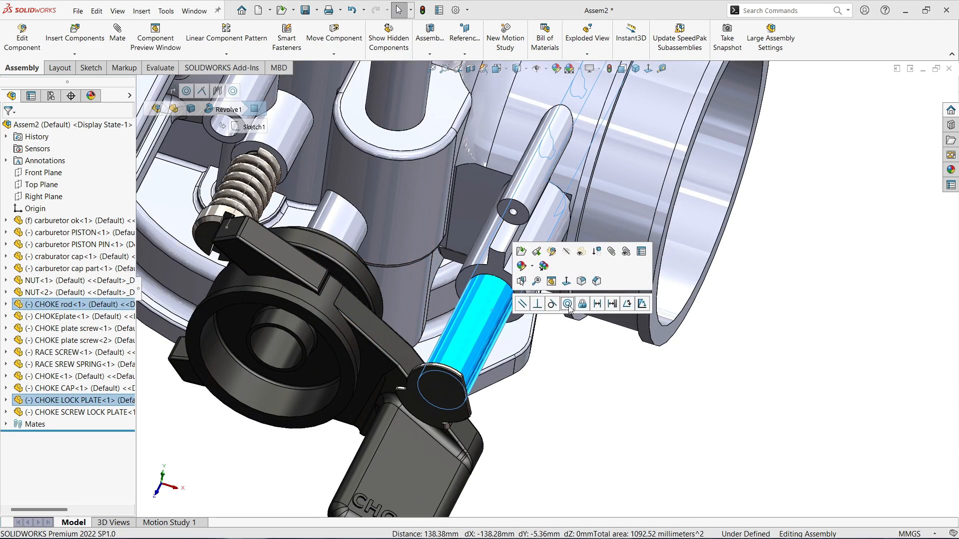
click(567, 304)
- Move the lock plate on the choke rod so its fork points behind the choke lever
drag(403, 305, 422, 275)
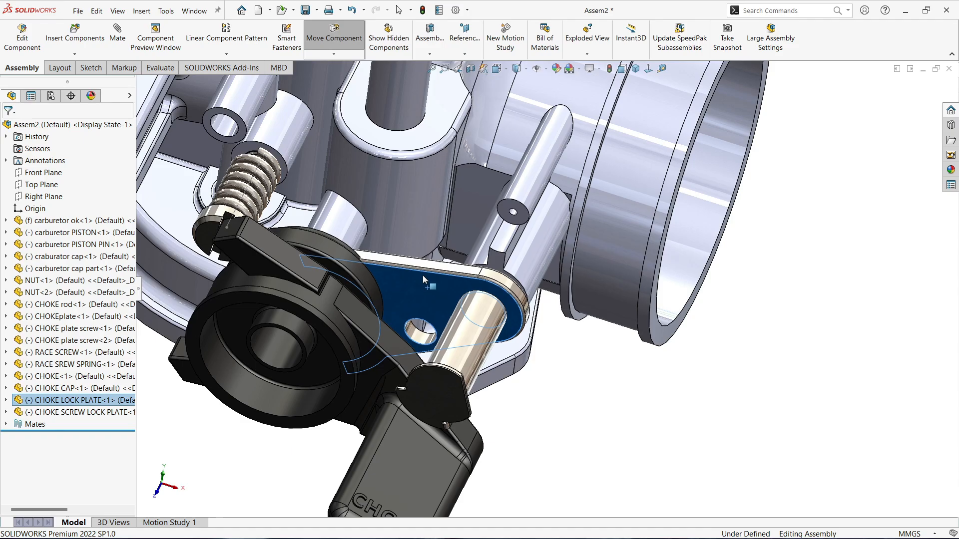
click(565, 442)
middle_drag(422, 265, 483, 259)
scroll(433, 220, up, 5)
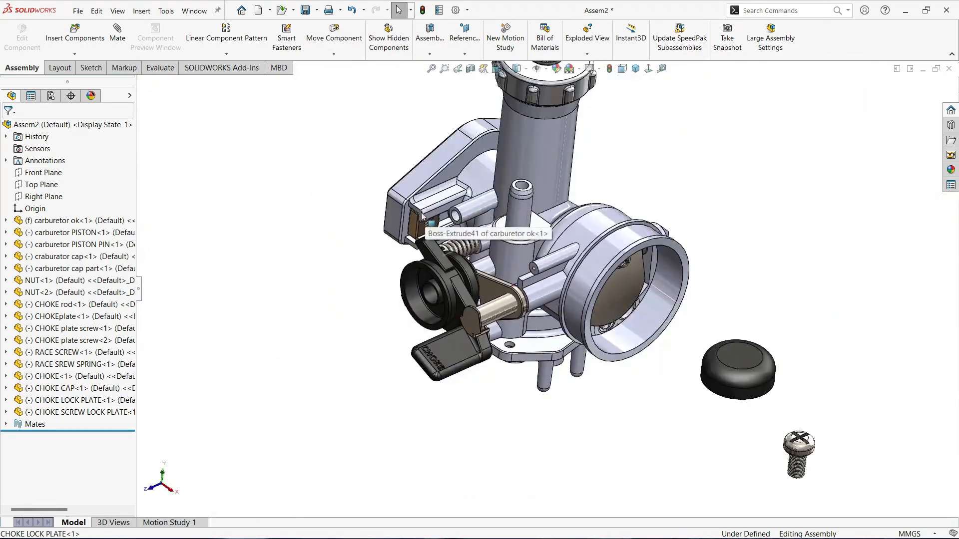
- Add a Coincident mate between the lock plate's rear face and the end face of the choke rod's boss
scroll(518, 317, down, 5)
middle_drag(519, 317, 331, 248)
scroll(559, 329, down, 3)
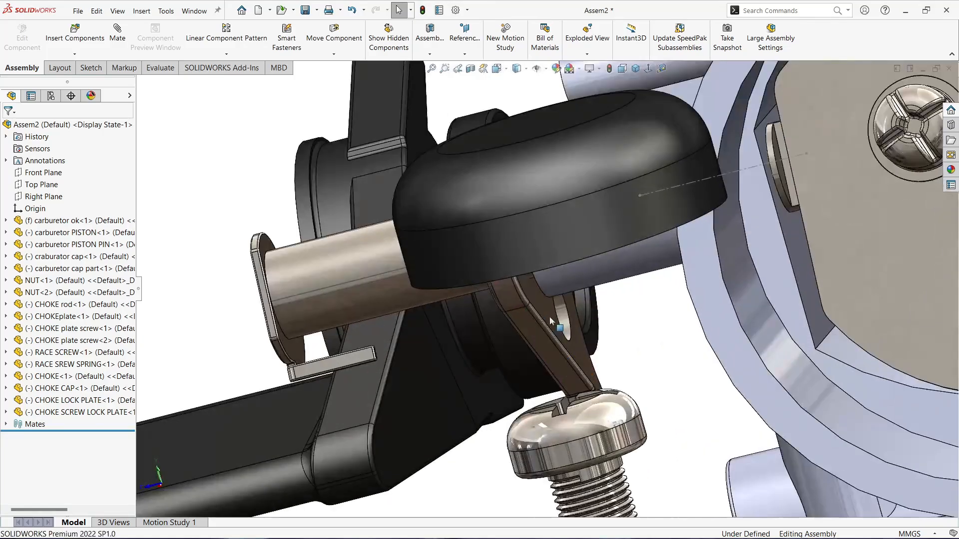
middle_drag(560, 328, 539, 242)
click(534, 302)
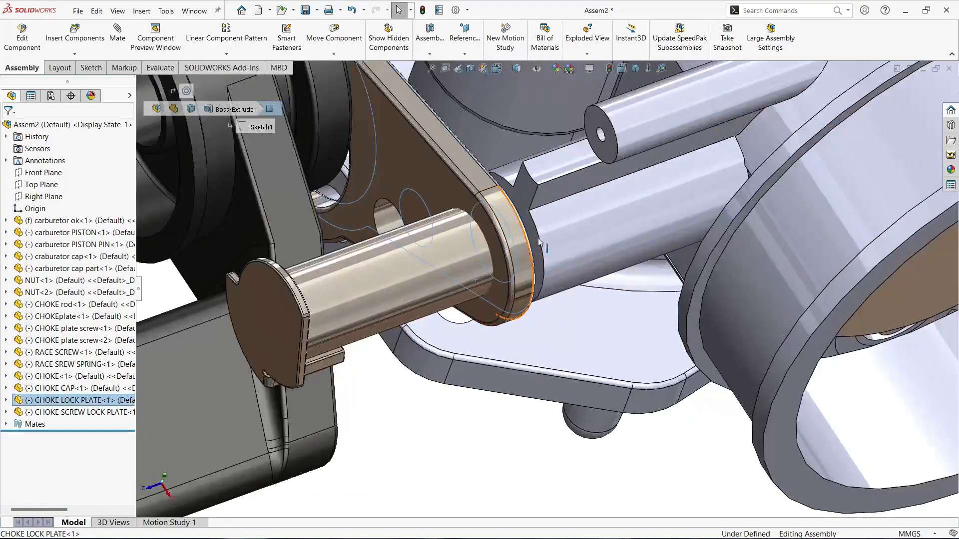
ctrl+click(520, 208)
click(551, 200)
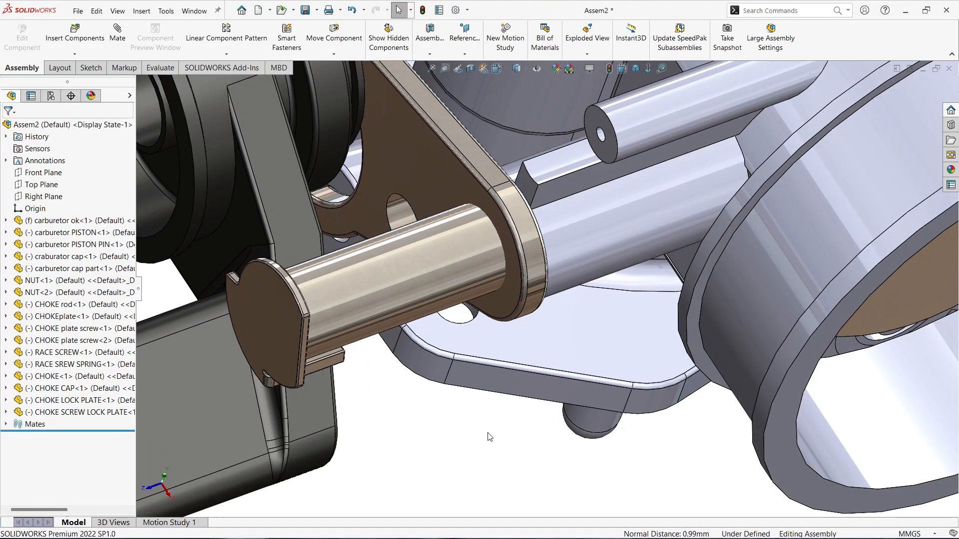
- Swing the lock plate about the choke rod so its fork reaches the choke lever
scroll(489, 437, up, 5)
middle_drag(490, 434, 500, 279)
scroll(504, 180, down, 3)
drag(485, 212, 459, 150)
middle_drag(459, 151, 370, 307)
scroll(460, 244, up, 5)
scroll(368, 310, down, 1)
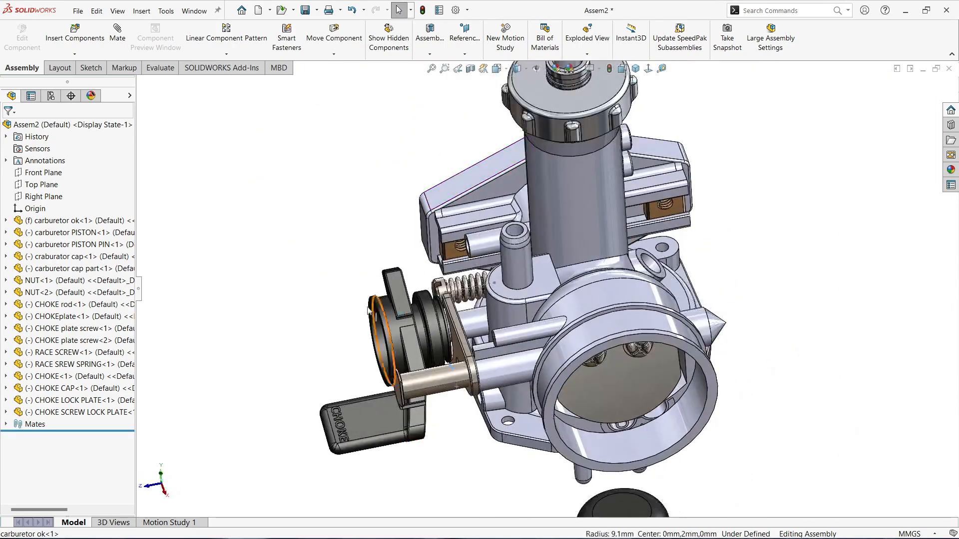
- Slide the choke lever along its axis to line up its groove with the lock plate's fork
drag(446, 315, 457, 310)
scroll(356, 319, down, 4)
middle_drag(355, 316, 328, 340)
click(386, 313)
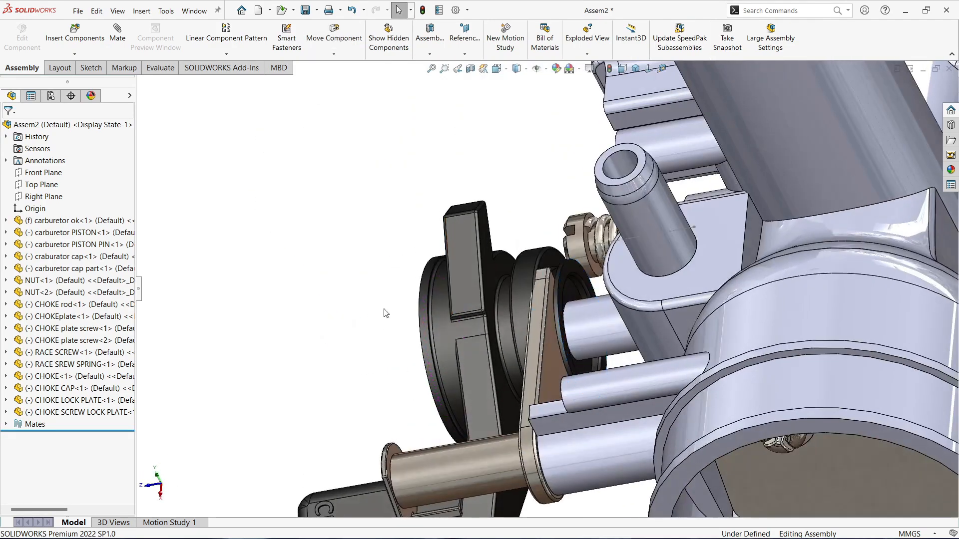
scroll(507, 253, down, 4)
drag(561, 359, 648, 357)
click(407, 322)
- Add a Width mate that centres the lock plate between the side faces of the choke lever's groove
middle_drag(588, 335, 600, 370)
click(624, 421)
middle_drag(564, 280, 622, 289)
ctrl+click(555, 274)
scroll(556, 274, up, 3)
scroll(589, 289, down, 5)
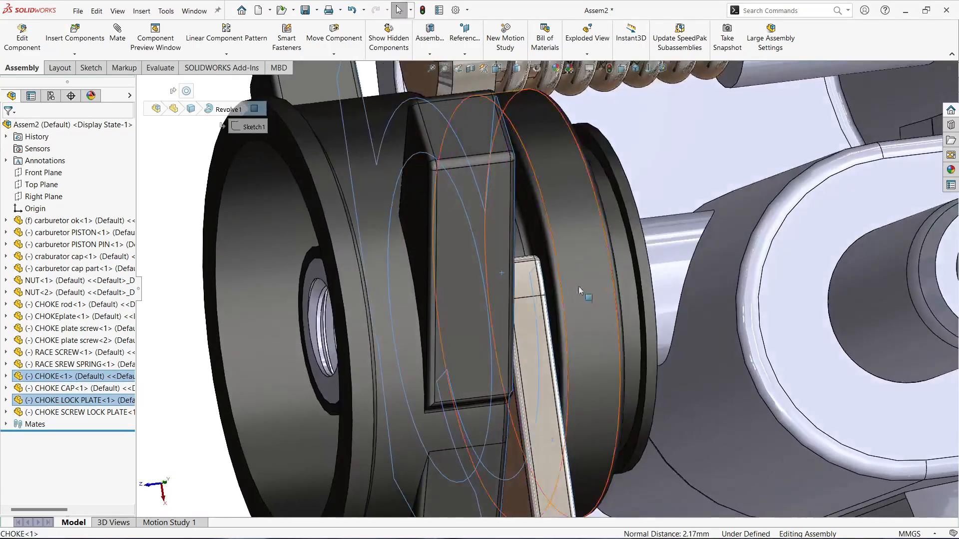
scroll(537, 240, up, 5)
scroll(563, 391, down, 2)
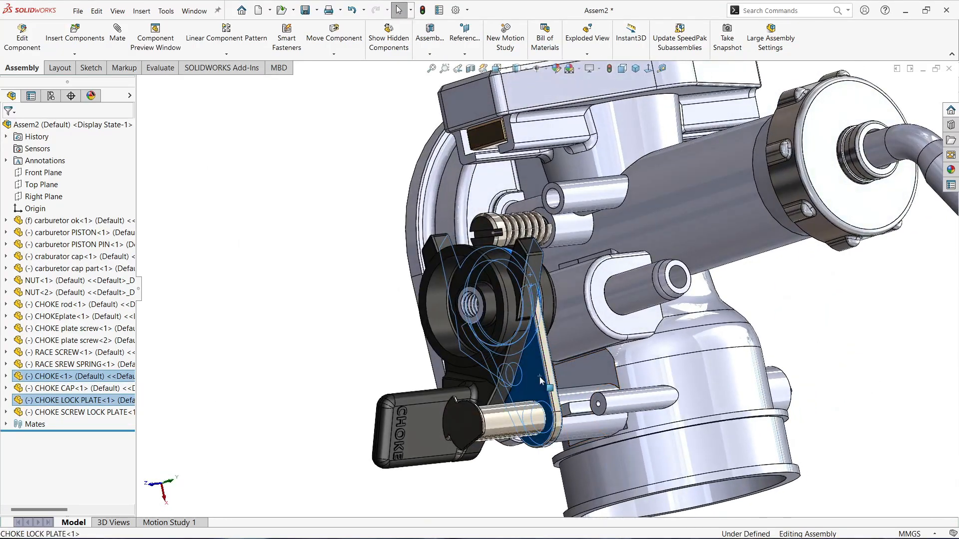
click(541, 380)
click(569, 370)
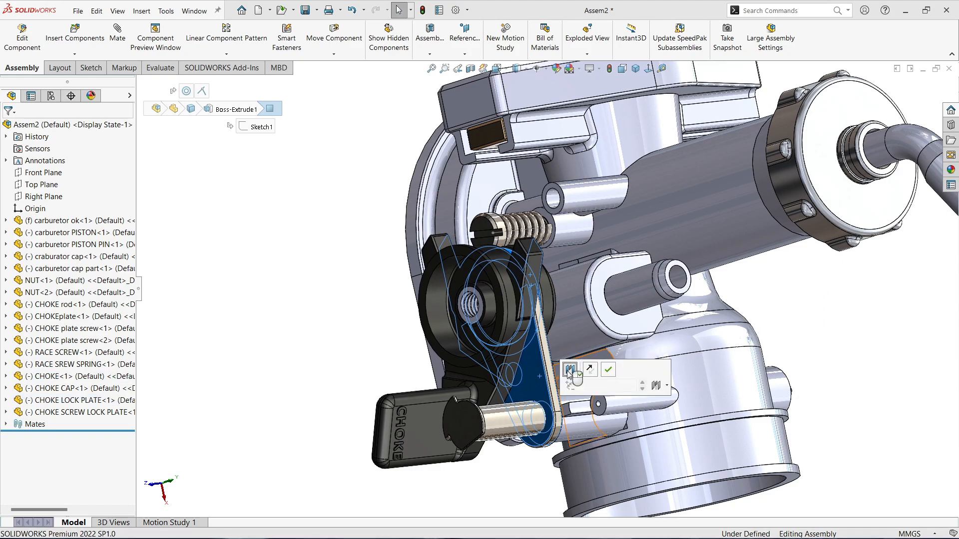
click(606, 373)
- Examine the fit of the choke lever on the threaded boss and the lock plate around it
scroll(522, 329, up, 4)
middle_drag(462, 370, 515, 280)
scroll(462, 312, down, 4)
scroll(456, 316, up, 2)
scroll(455, 316, down, 4)
middle_drag(462, 312, 522, 282)
scroll(474, 303, up, 2)
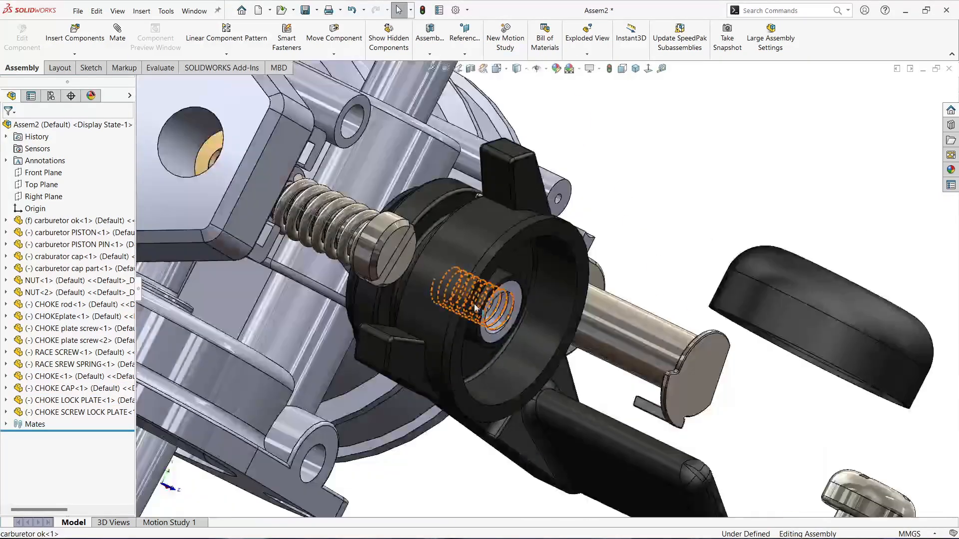
scroll(477, 303, up, 2)
scroll(718, 330, up, 4)
- Rotate the lock plate screw so its threaded shank points toward the carburetor body
middle_drag(699, 336, 655, 363)
scroll(695, 309, down, 1)
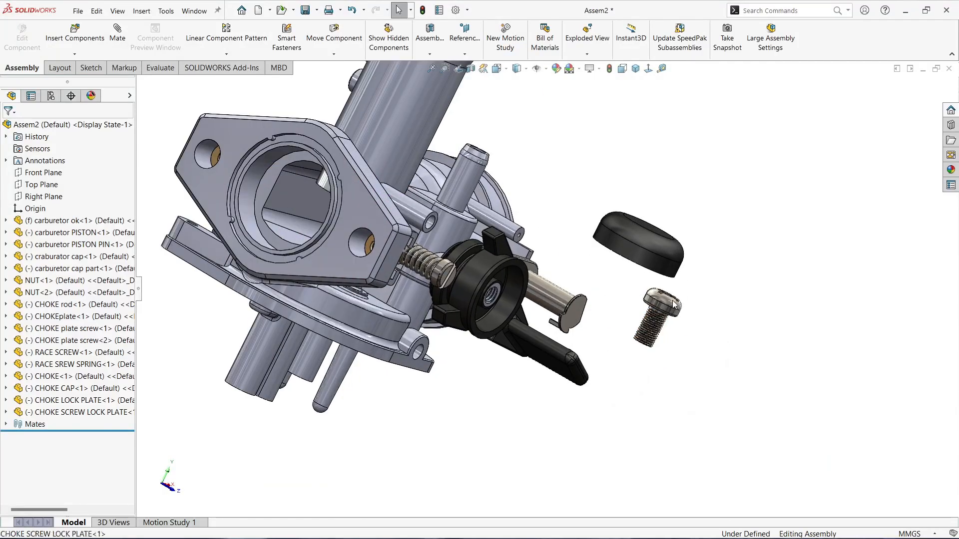
right_drag(663, 299, 676, 361)
right_drag(458, 388, 606, 402)
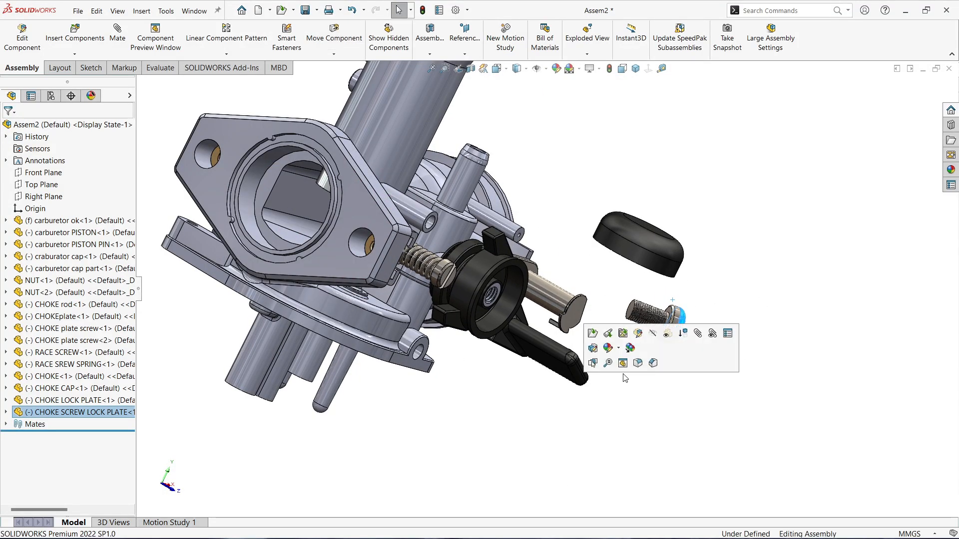
click(769, 245)
- Add a Concentric mate between the lock plate screw's cylindrical head and the round boss inside the choke lever
scroll(699, 316, down, 6)
click(596, 311)
scroll(596, 311, up, 5)
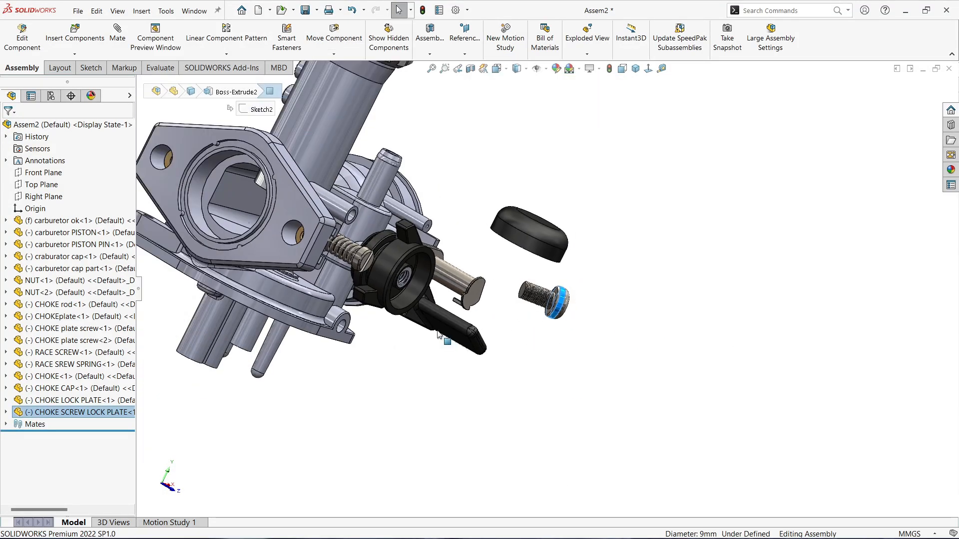
scroll(445, 287, down, 8)
ctrl+click(455, 181)
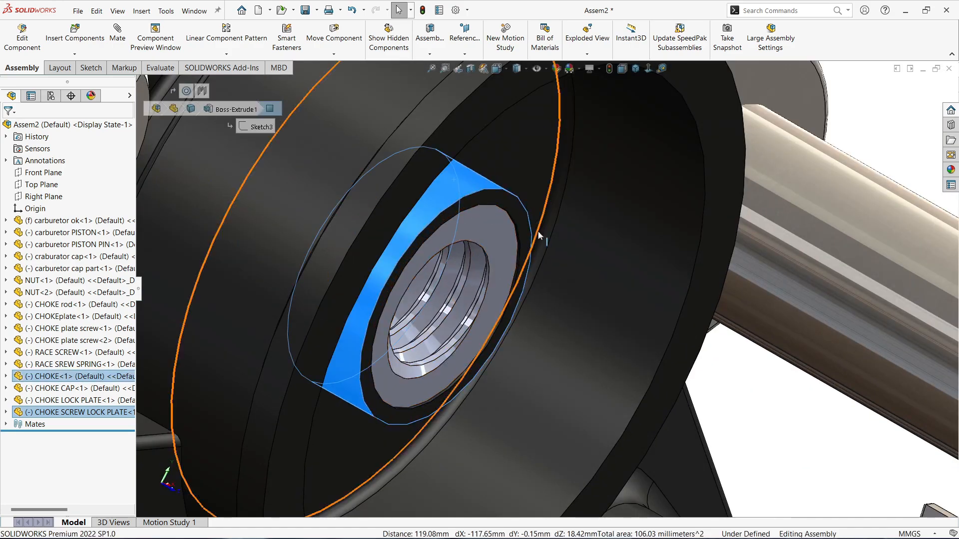
scroll(517, 225, up, 8)
scroll(787, 319, down, 1)
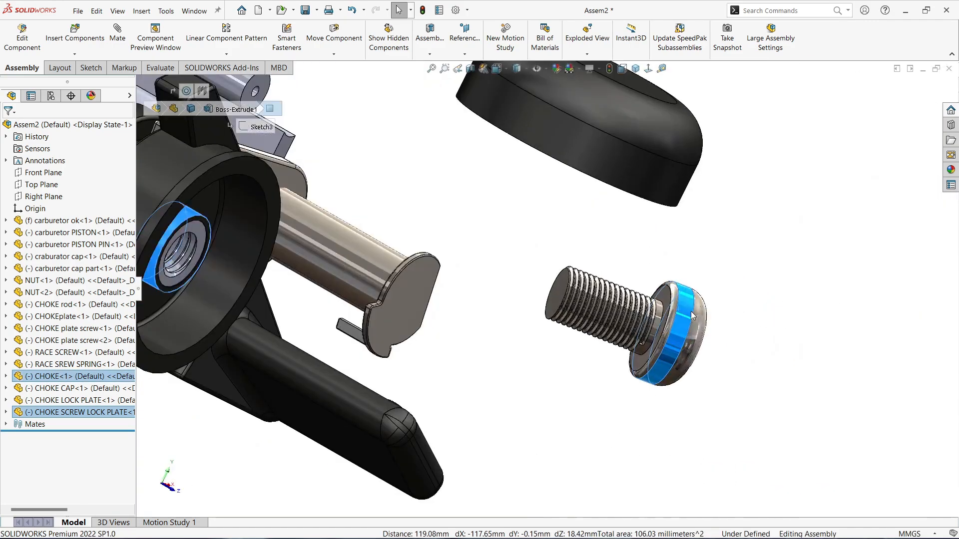
ctrl+click(691, 311)
ctrl+click(690, 310)
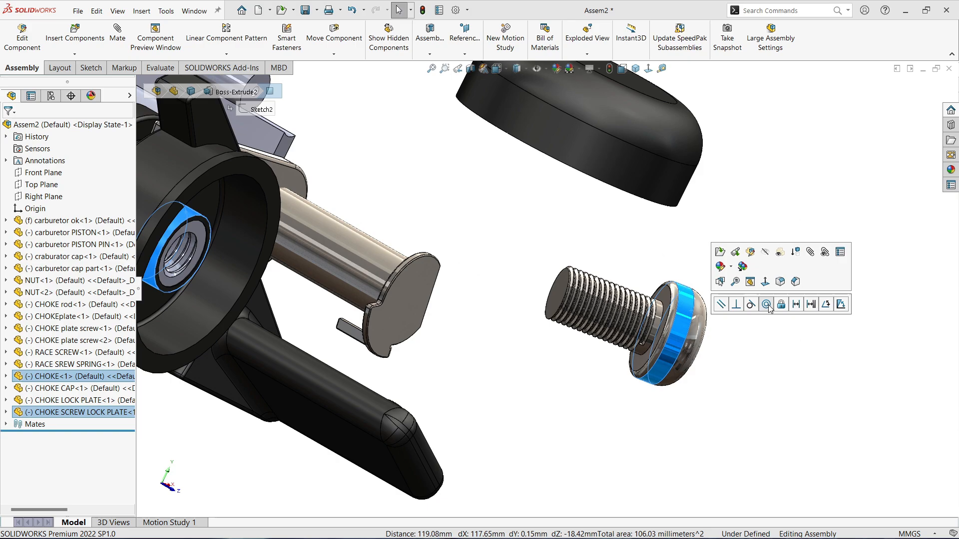
click(769, 308)
click(569, 278)
- Slide the lock plate screw out along its axis, clear of the choke lever
scroll(569, 278, up, 4)
middle_drag(372, 265, 298, 230)
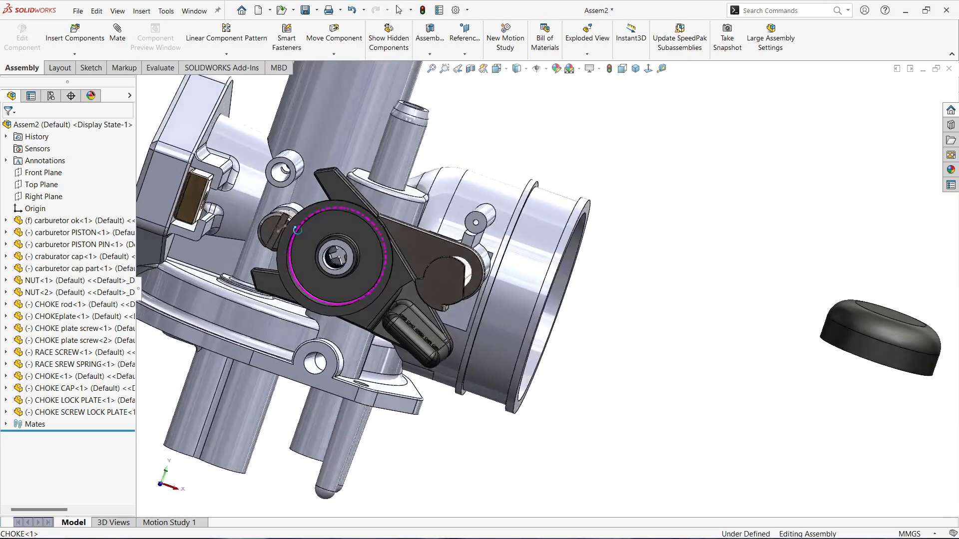
scroll(310, 250, down, 3)
drag(374, 256, 374, 270)
middle_drag(374, 270, 245, 204)
scroll(274, 210, up, 4)
scroll(274, 209, down, 4)
- Add a Coincident mate between the underside of the lock plate screw's head and the end face of the body's threaded boss
click(275, 201)
scroll(289, 217, up, 1)
middle_drag(298, 226, 475, 287)
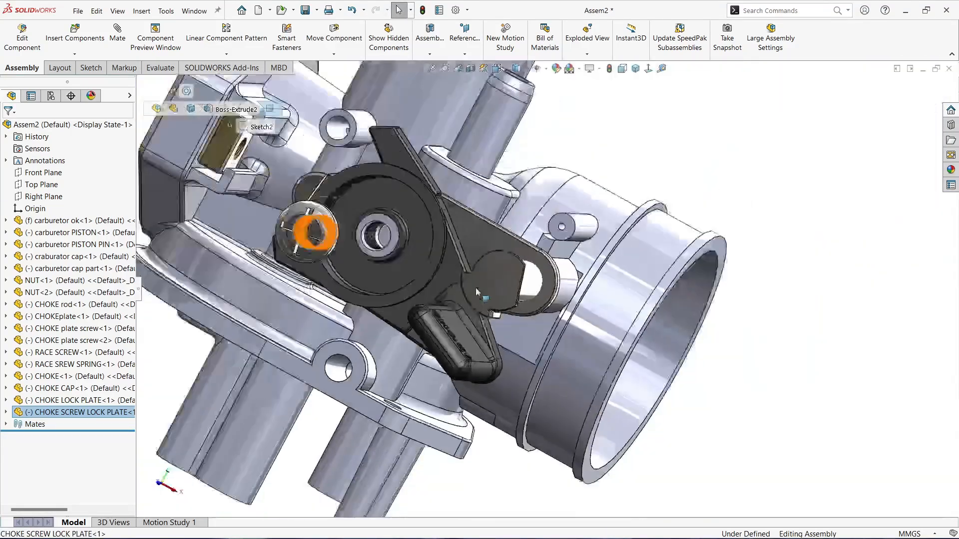
scroll(450, 265, down, 1)
scroll(429, 215, down, 5)
ctrl+click(442, 195)
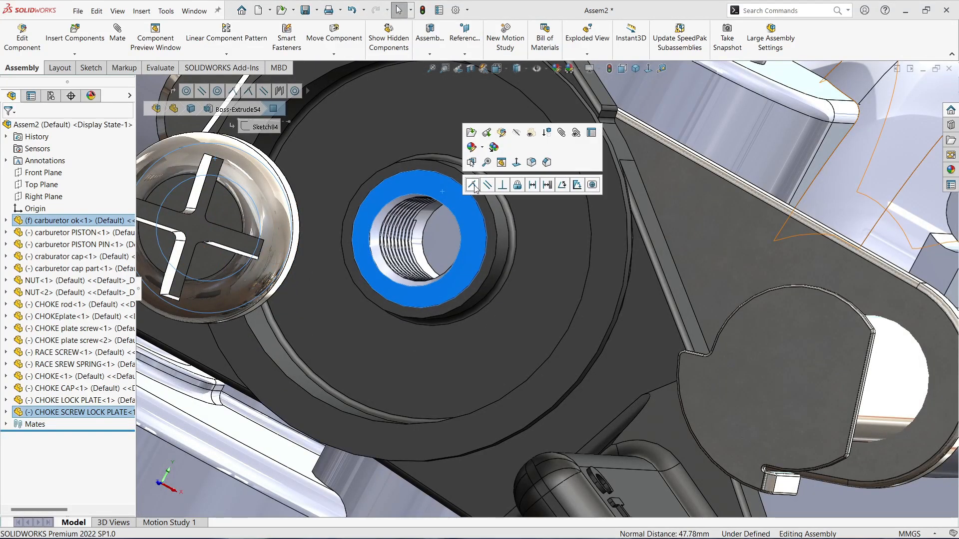
click(473, 185)
scroll(457, 228, up, 10)
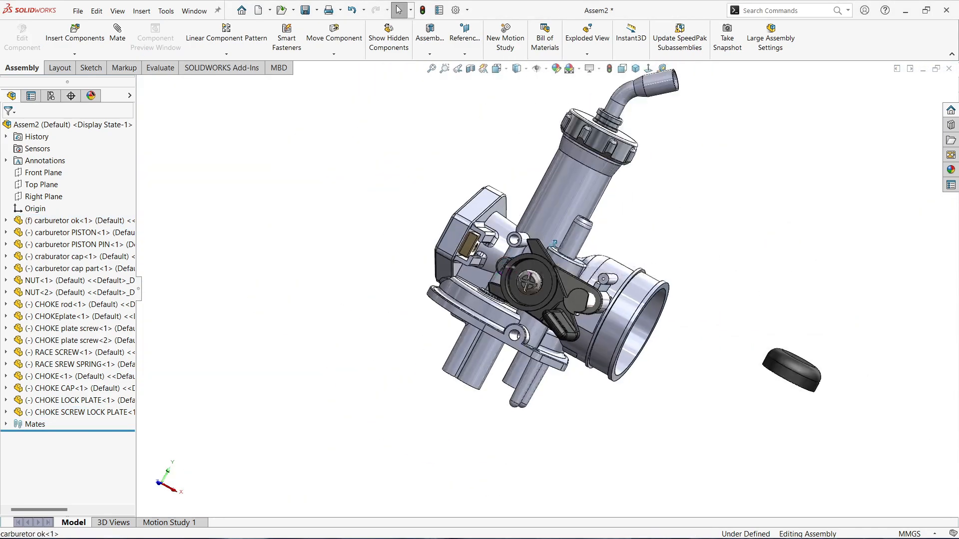
- Rotate the loose choke cap so its hollow side is turned around for mating with the choke lever
middle_drag(534, 320, 586, 317)
scroll(560, 319, down, 2)
scroll(587, 317, down, 5)
key(ctrl+6)
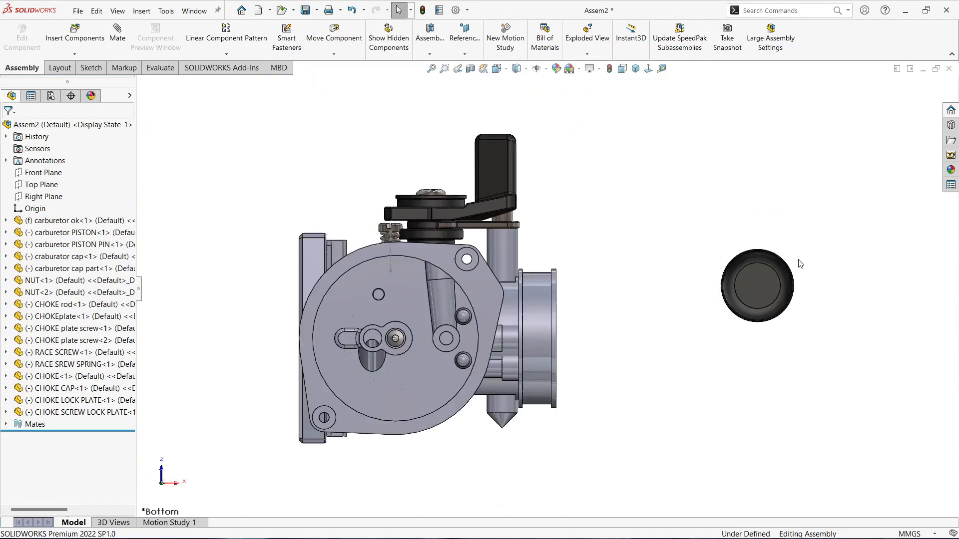
middle_drag(572, 355, 670, 361)
scroll(658, 299, down, 4)
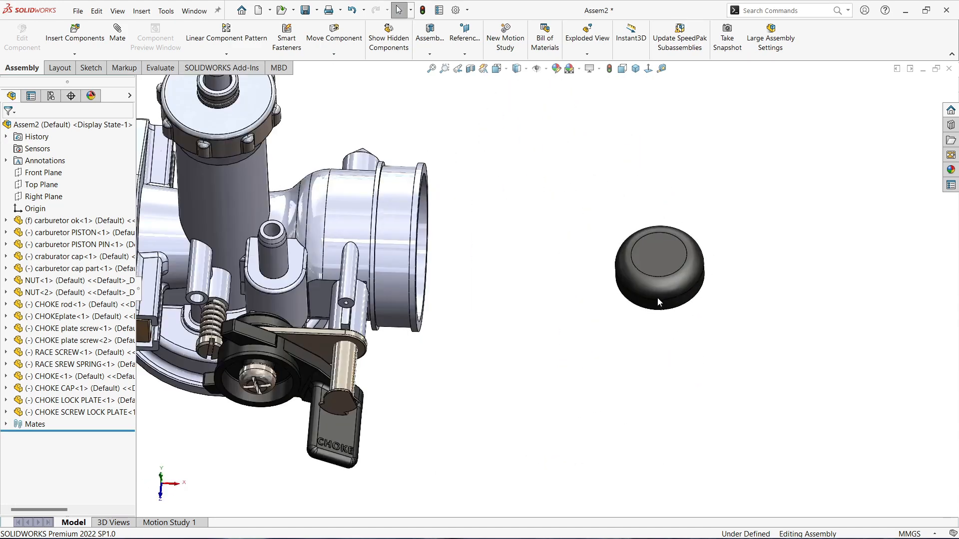
right_drag(527, 351, 618, 251)
- Add a Concentric mate between the choke cap's cylindrical face and the choke lever's round rim
click(636, 242)
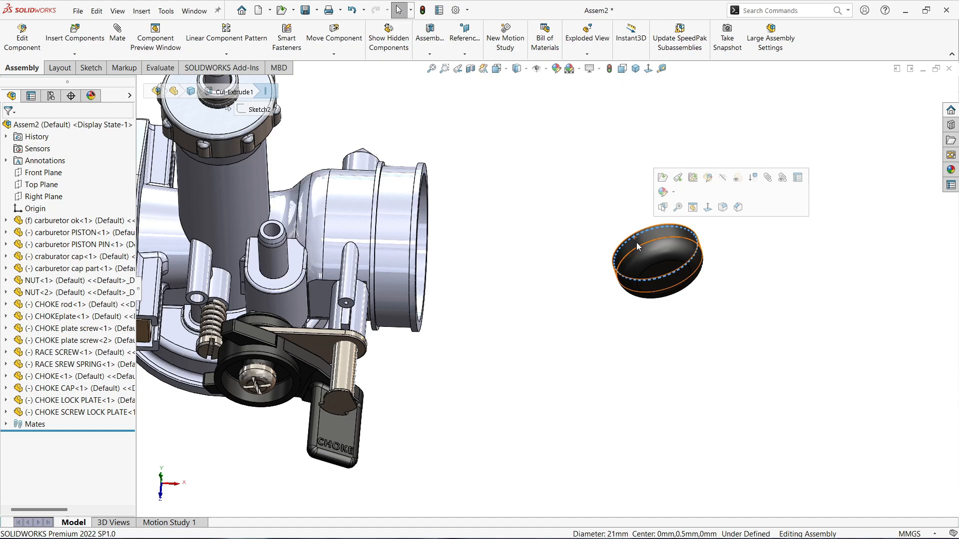
click(637, 244)
scroll(550, 287, up, 1)
scroll(420, 330, down, 6)
ctrl+click(363, 280)
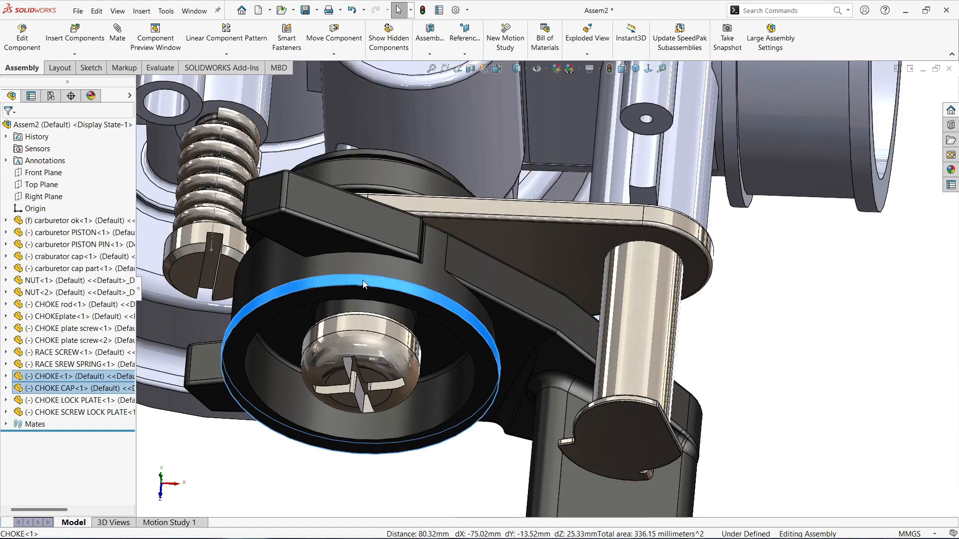
click(438, 273)
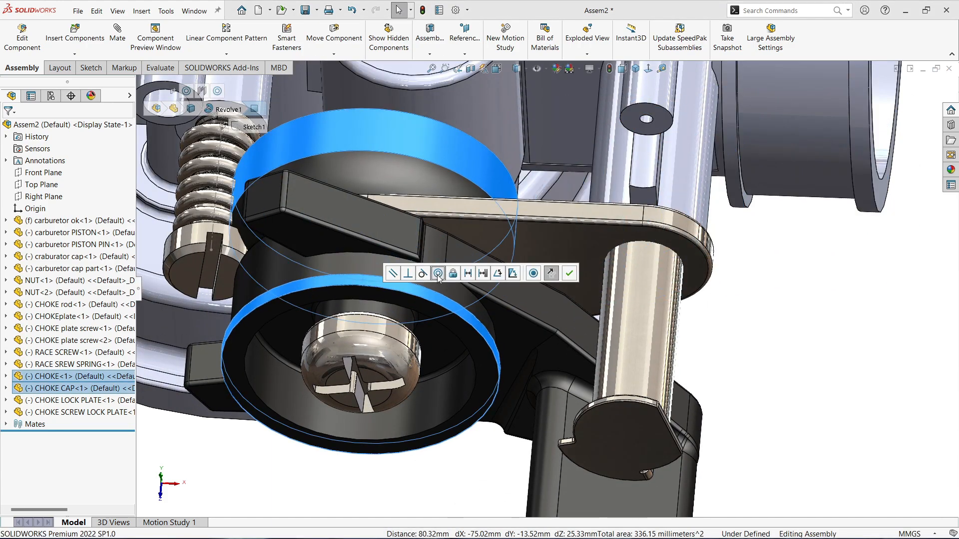
- Slide the choke cap out in front of the choke lever and mate its inner step face coincident with the lever's front rim face
drag(419, 152, 399, 452)
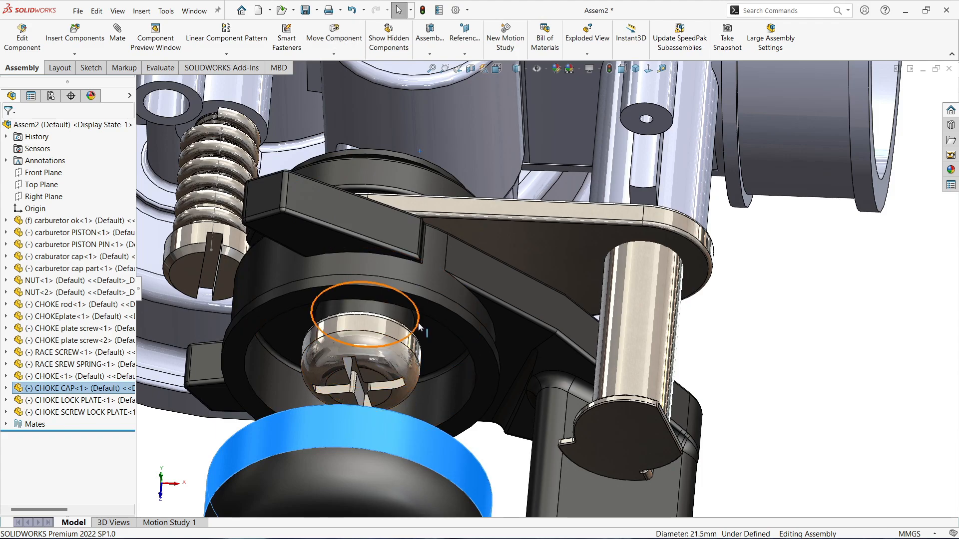
middle_drag(419, 325, 415, 329)
scroll(413, 328, down, 8)
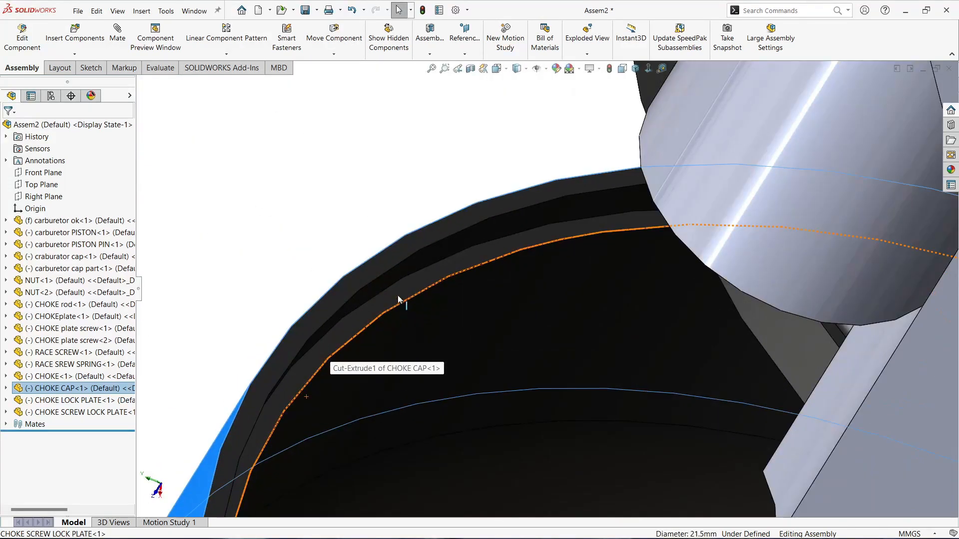
click(398, 298)
scroll(556, 323, up, 5)
mouse_move(556, 323)
middle_down()
mouse_move(628, 235)
mouse_move(604, 217)
middle_up()
scroll(597, 147, down, 5)
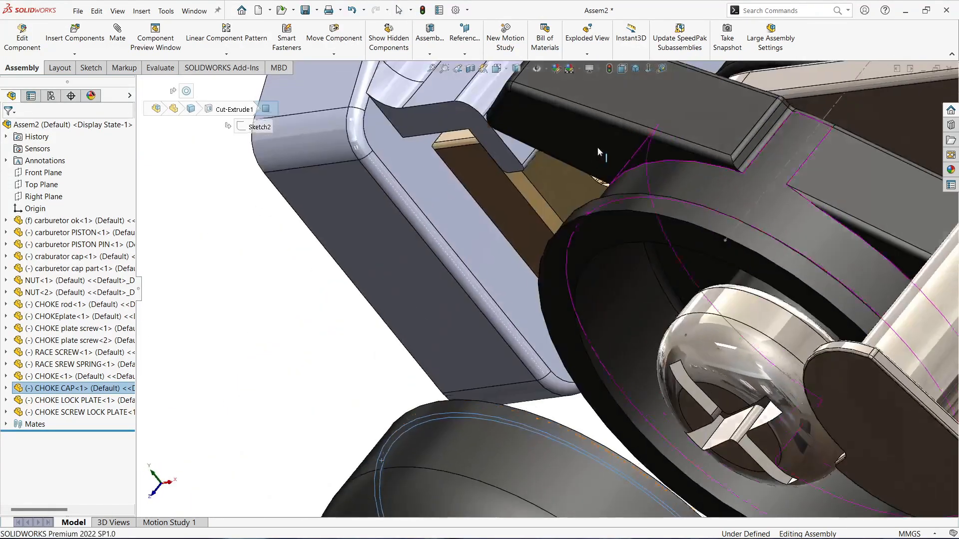
scroll(574, 241, down, 3)
click(574, 244)
click(604, 241)
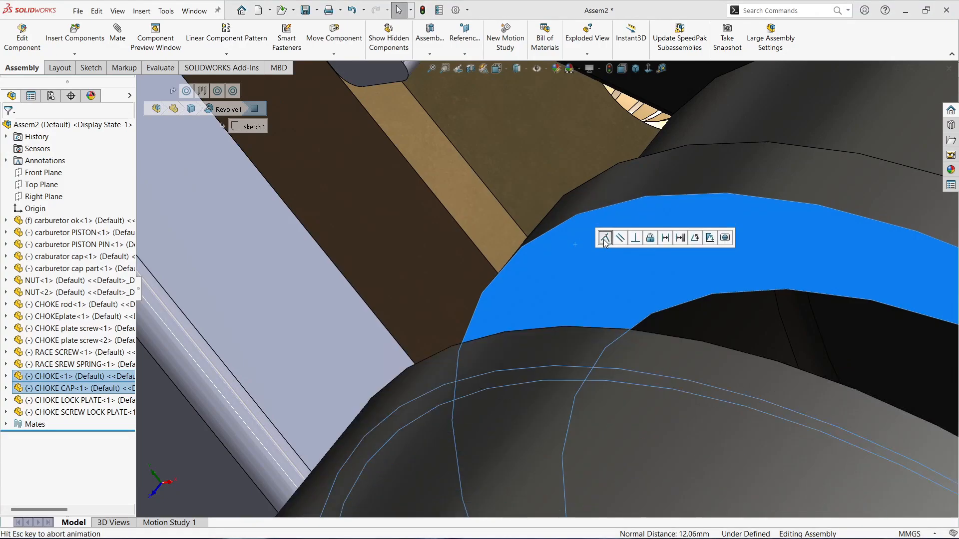
scroll(538, 310, up, 7)
middle_drag(489, 326, 516, 310)
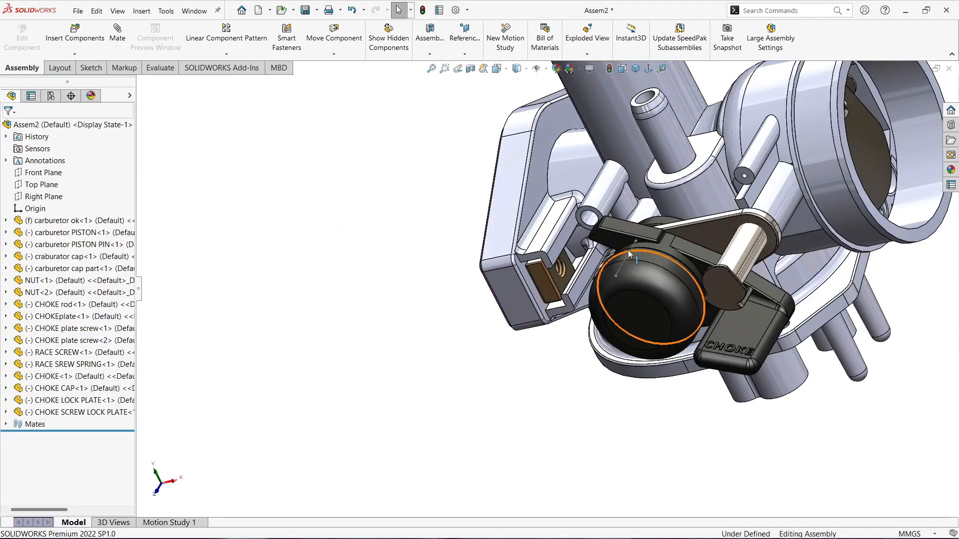
- Swing the choke lever slightly downward about its pivot to test its movement
click(628, 250)
click(631, 252)
click(672, 224)
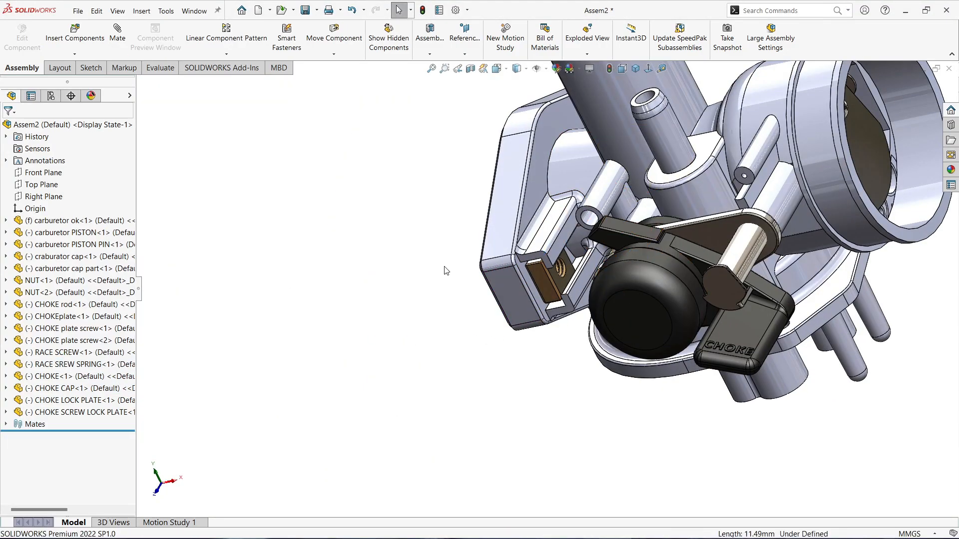
scroll(607, 323, up, 5)
scroll(607, 323, down, 5)
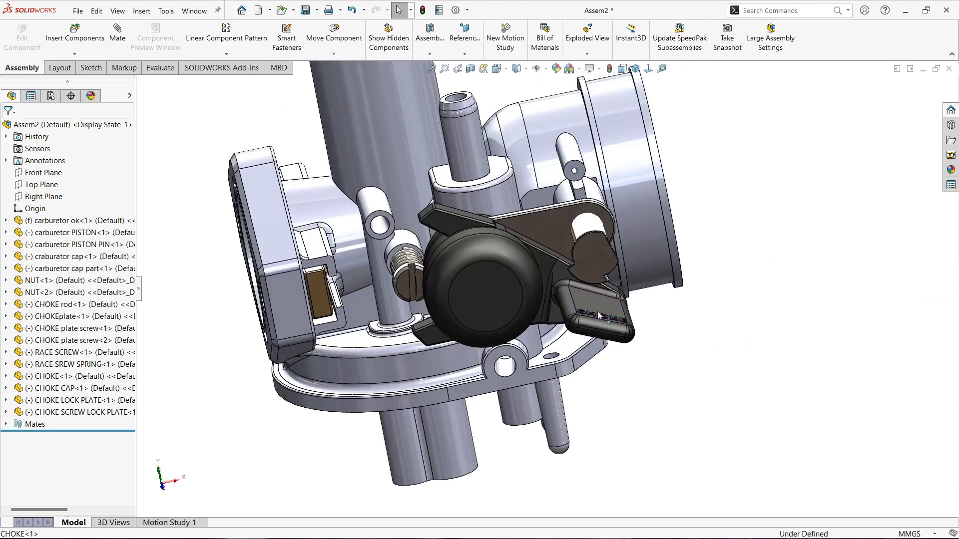
mouse_move(583, 325)
mouse_down()
mouse_move(575, 334)
mouse_move(574, 280)
mouse_move(580, 340)
mouse_up()
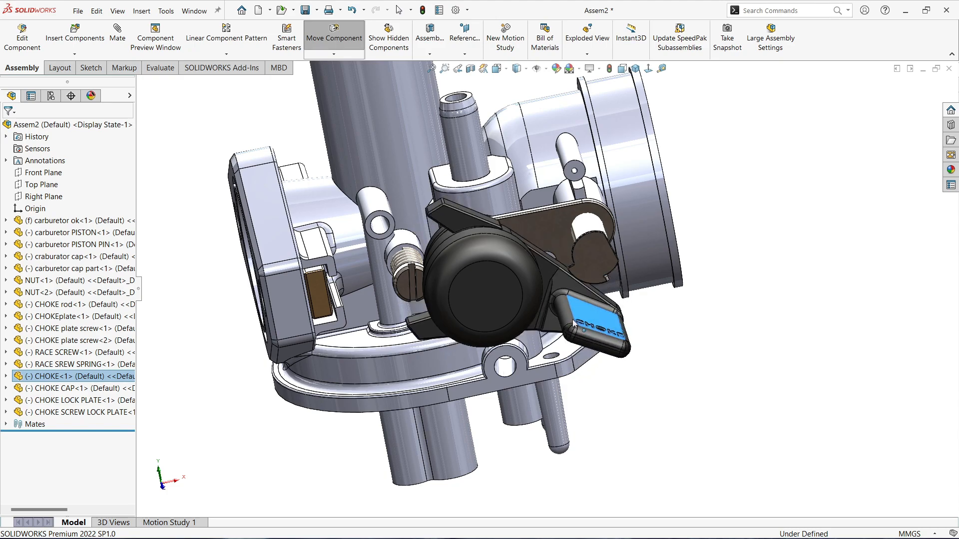
- Examine the assembled carburetor from several sides, especially the choke lever, cap, lock plate and race screw
middle_drag(460, 343, 510, 305)
scroll(393, 290, down, 4)
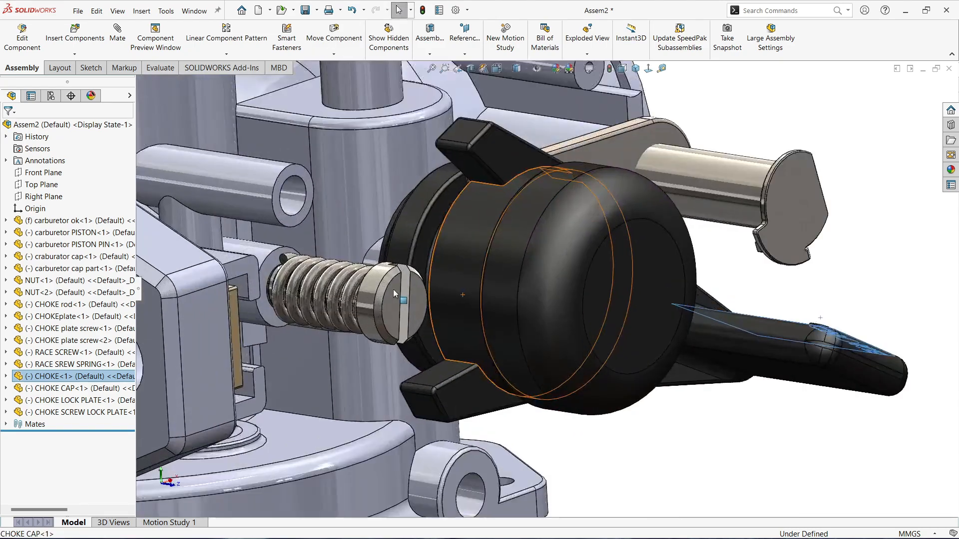
middle_drag(394, 289, 602, 294)
scroll(390, 351, up, 5)
scroll(651, 274, down, 5)
middle_drag(651, 275, 664, 272)
scroll(564, 267, up, 5)
middle_drag(529, 267, 555, 384)
scroll(504, 300, up, 3)
scroll(515, 279, down, 4)
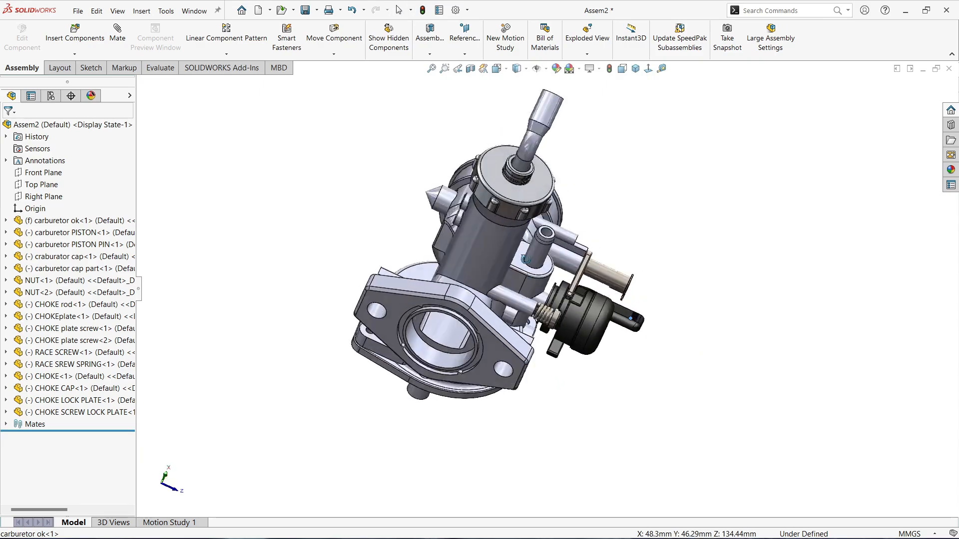
middle_drag(514, 279, 450, 349)
scroll(447, 281, down, 6)
middle_drag(447, 280, 590, 318)
scroll(556, 290, up, 6)
scroll(529, 369, down, 3)
scroll(529, 370, down, 2)
scroll(546, 294, up, 4)
scroll(531, 307, down, 3)
scroll(534, 260, down, 3)
scroll(534, 260, up, 2)
scroll(558, 316, up, 3)
scroll(550, 314, down, 3)
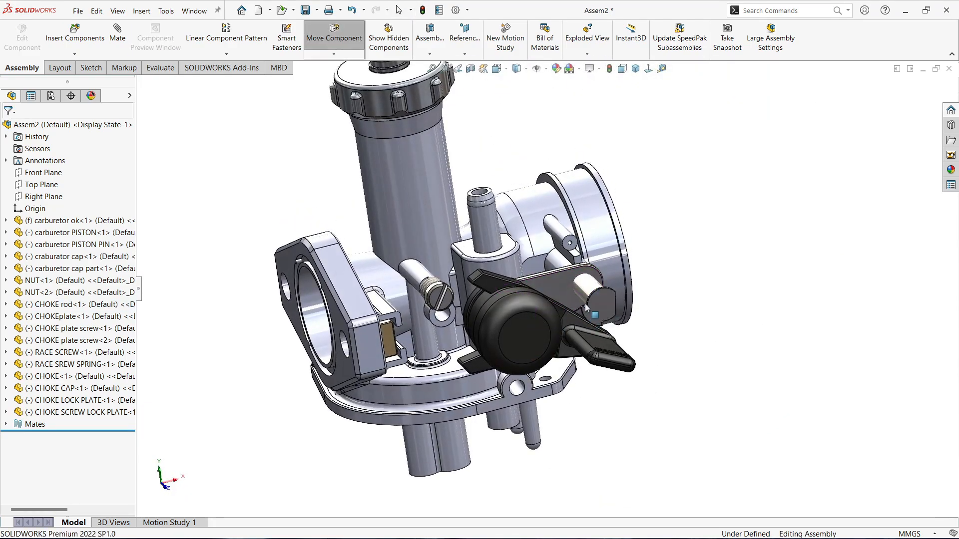
- Turn the choke rod slightly about its axis to test its movement, and clear the selection
drag(585, 303, 585, 301)
scroll(585, 301, up, 1)
middle_drag(630, 297, 596, 308)
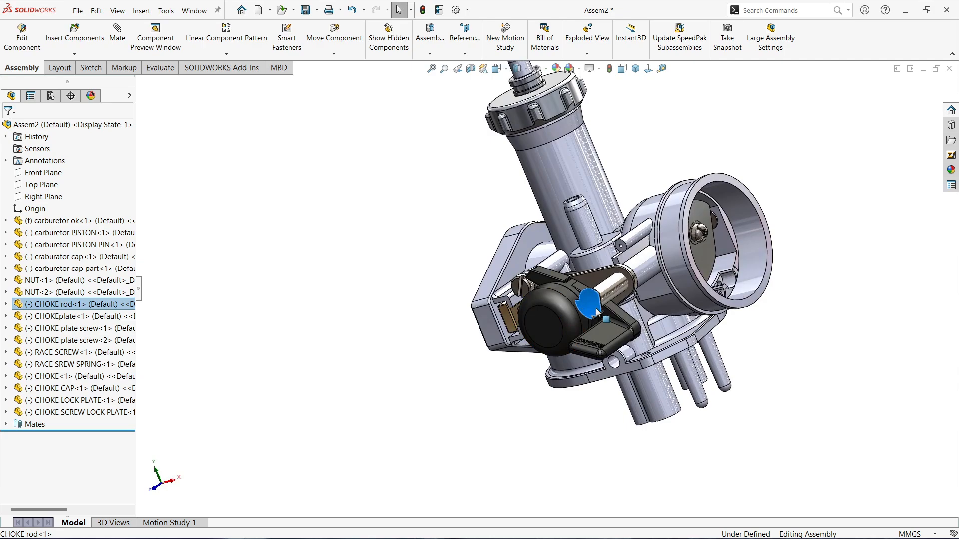
drag(592, 289, 591, 293)
middle_drag(592, 295, 644, 319)
key(Escape)
- Hide the feature tree and show the complete carburetor in the isometric view
scroll(644, 320, up, 4)
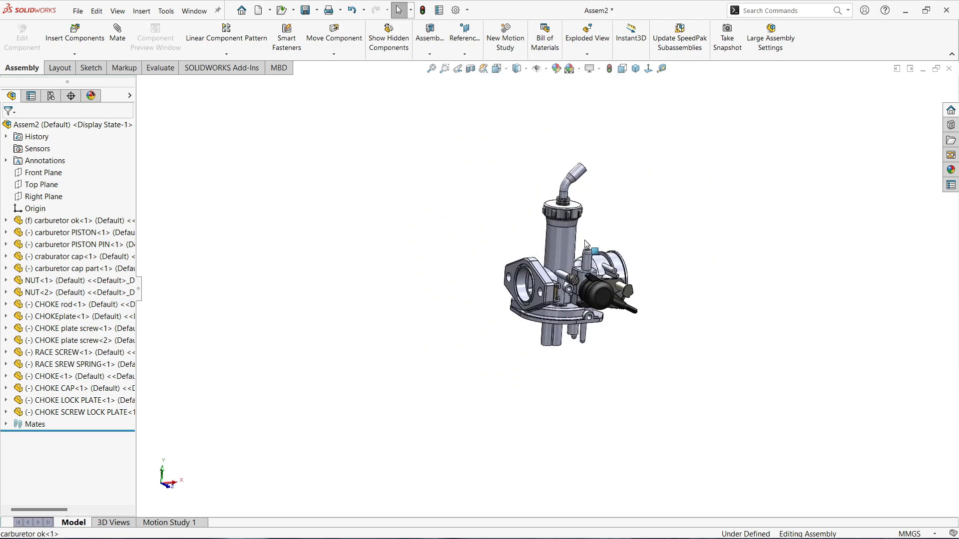
scroll(586, 244, down, 3)
click(140, 291)
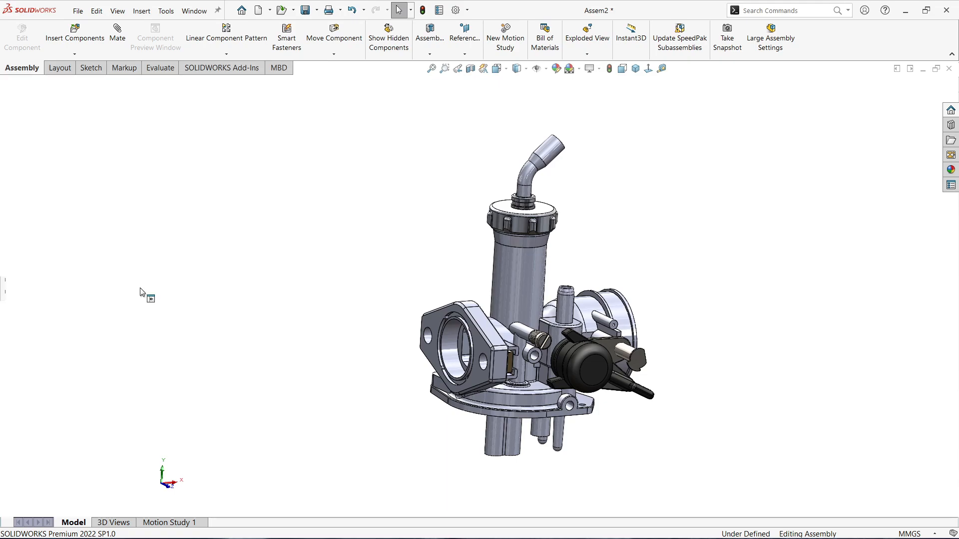
scroll(553, 348, up, 1)
middle_drag(553, 348, 547, 345)
click(568, 69)
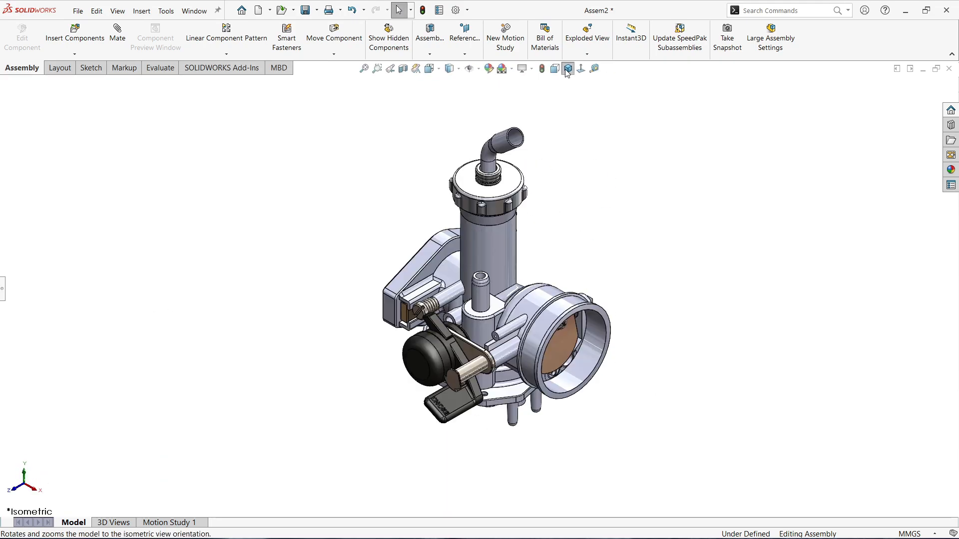
- Create a Rotate model animation with the Animation Wizard in Motion Study 1
click(158, 523)
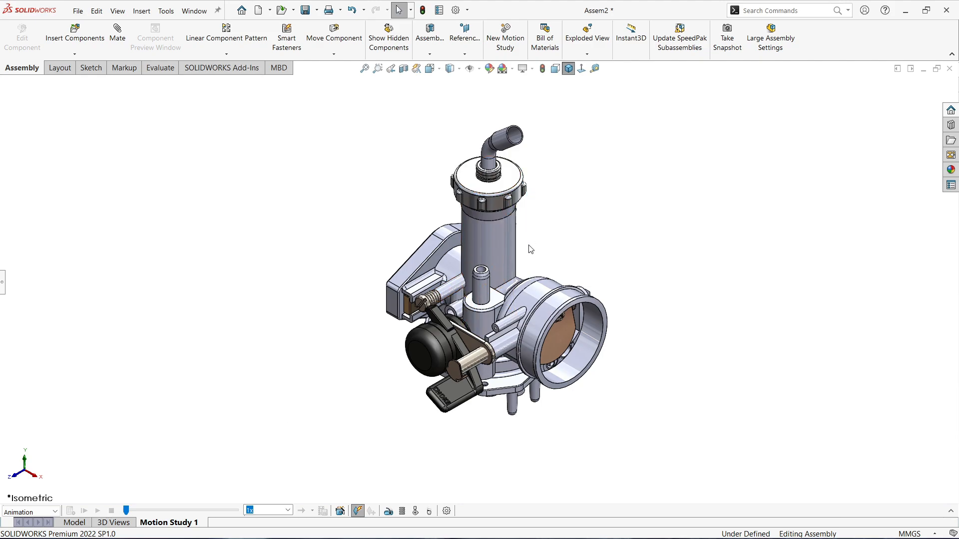
scroll(531, 250, down, 1)
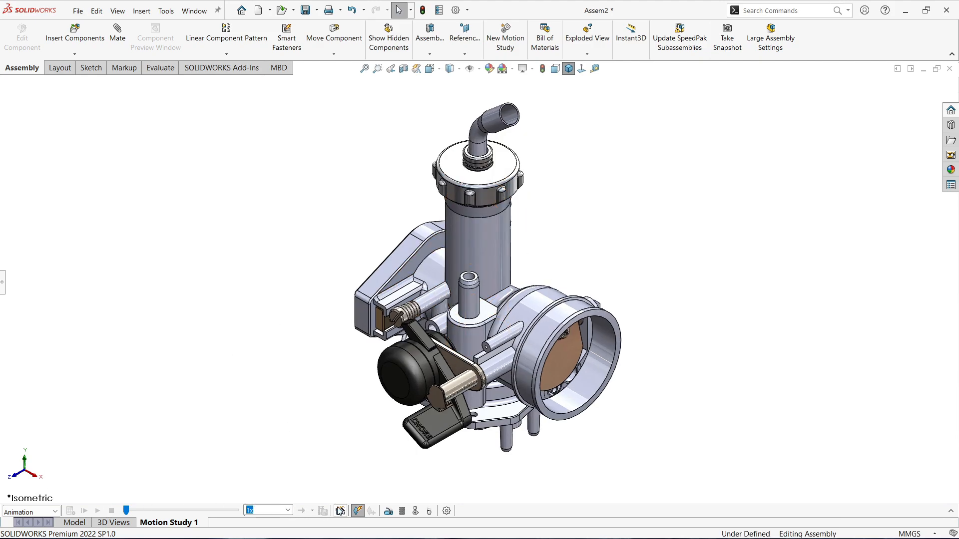
click(357, 512)
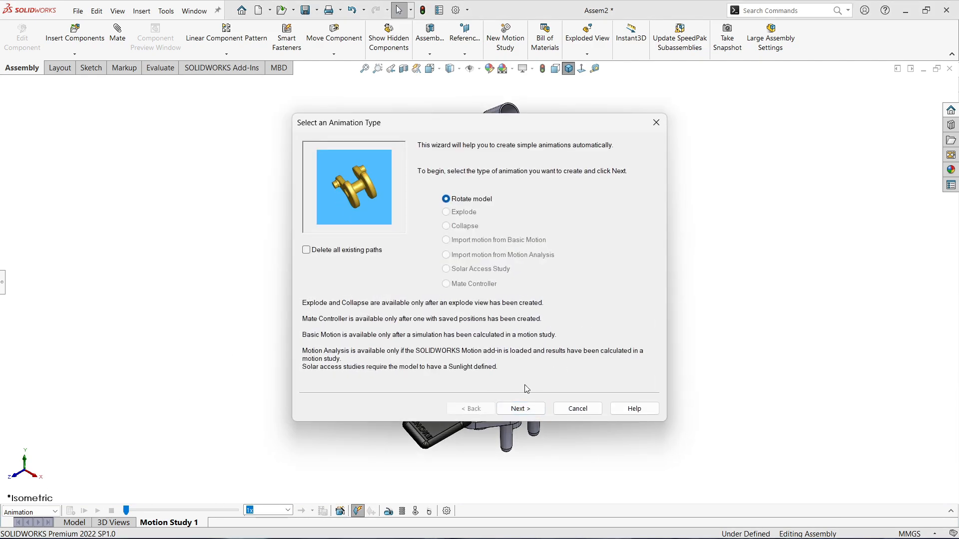
click(521, 408)
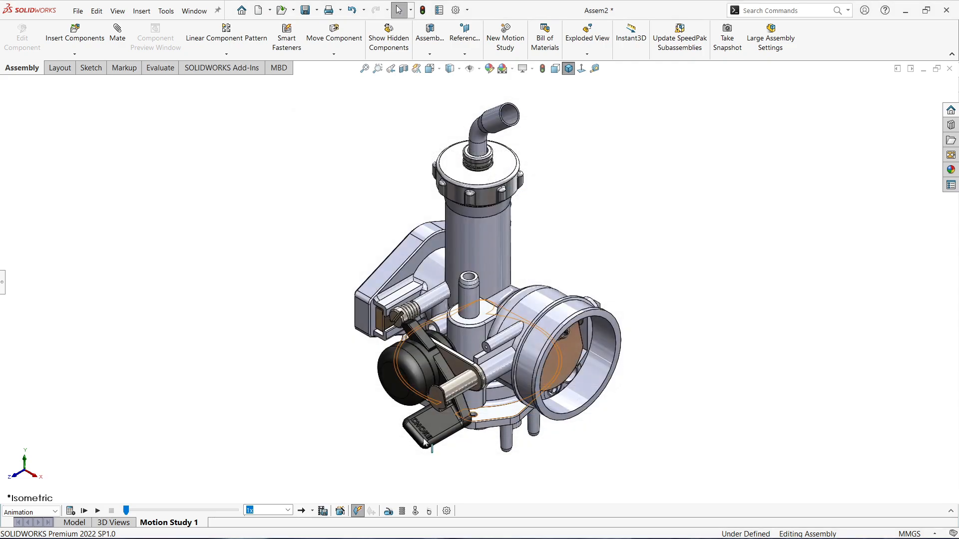